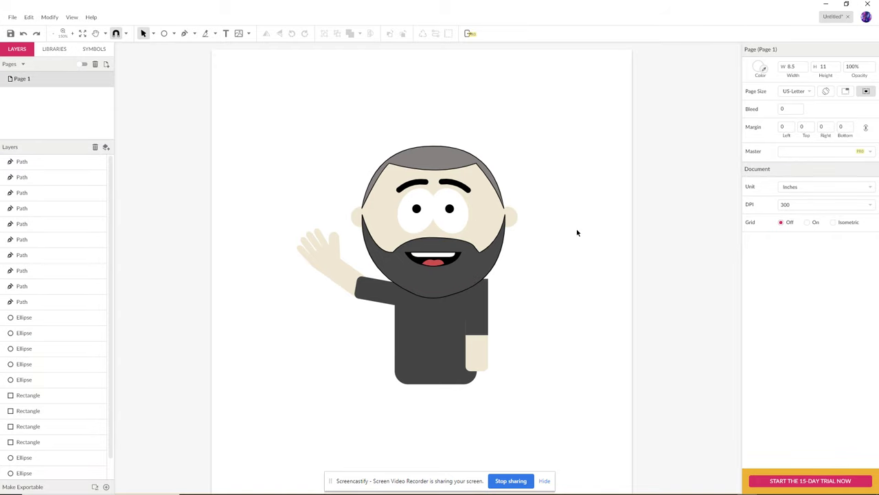
Zoom in and drag the right ear circle off the head to the right
key(ctrl+equal)
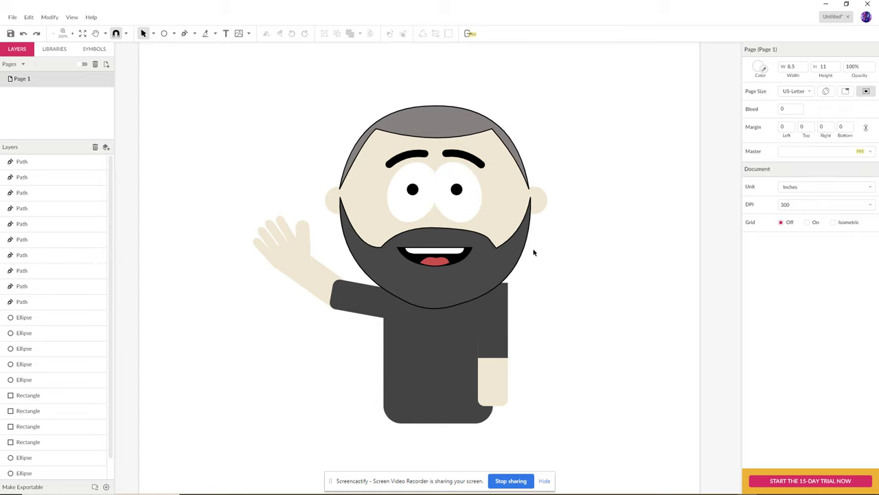
drag(542, 202, 594, 177)
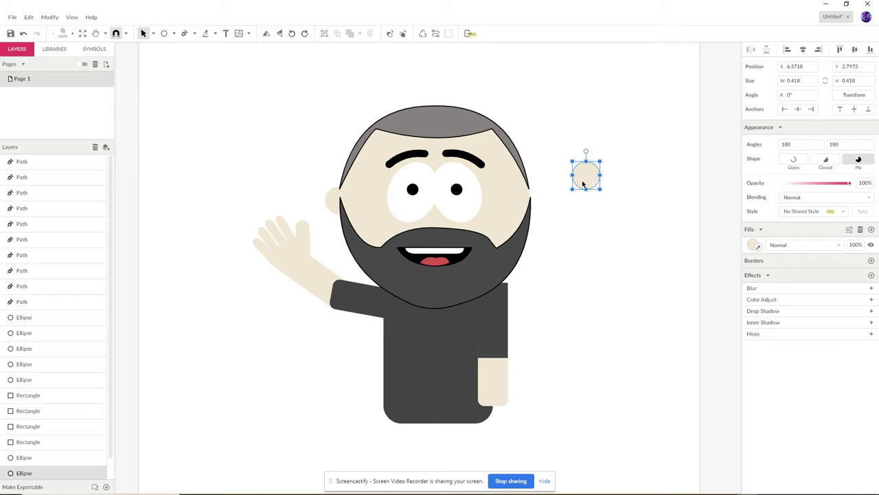
Move the right ear back against the head and send it backward behind the head
drag(585, 178, 531, 199)
right_click(538, 199)
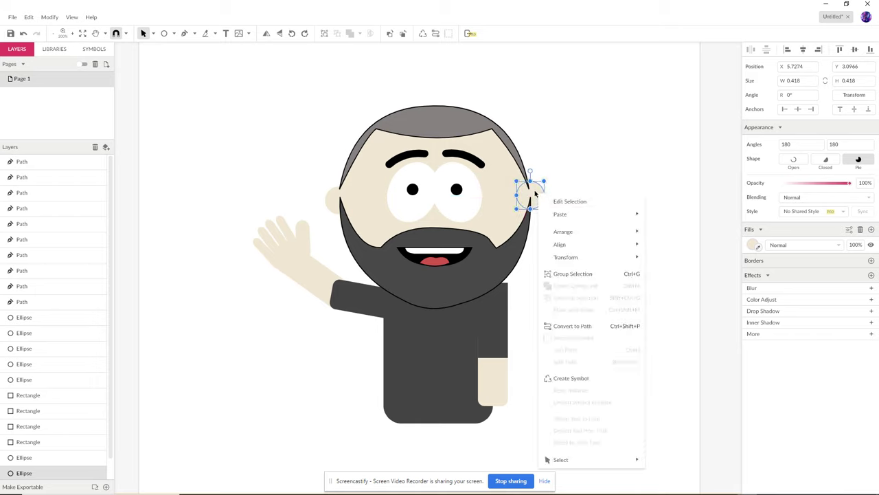
mouse_move(561, 234)
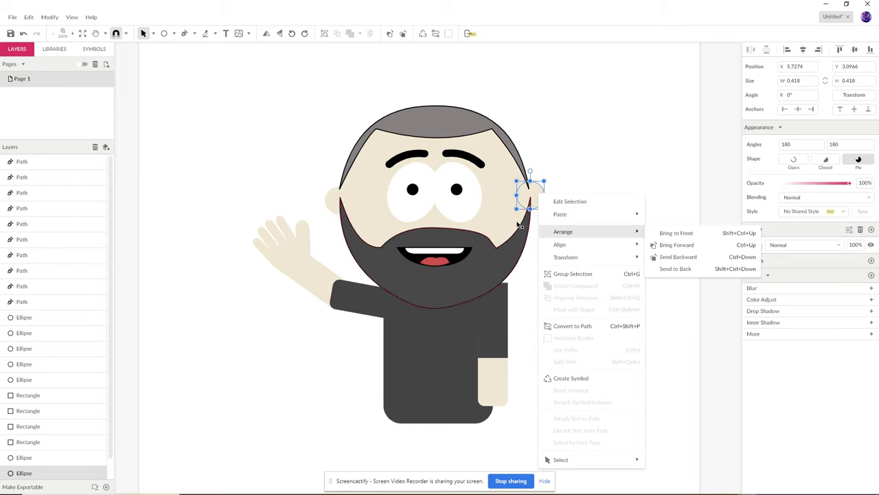
click(568, 147)
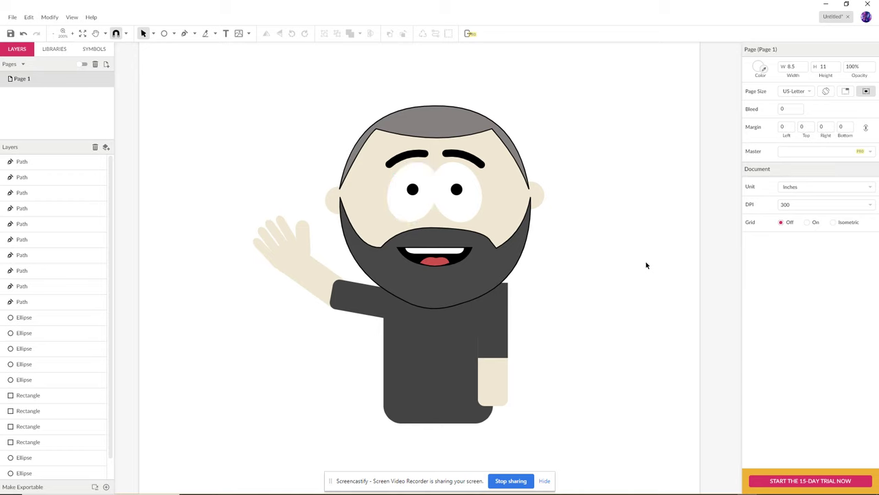
Lift the hair and beard aside to check layering, then send the beard one level backward
click(461, 128)
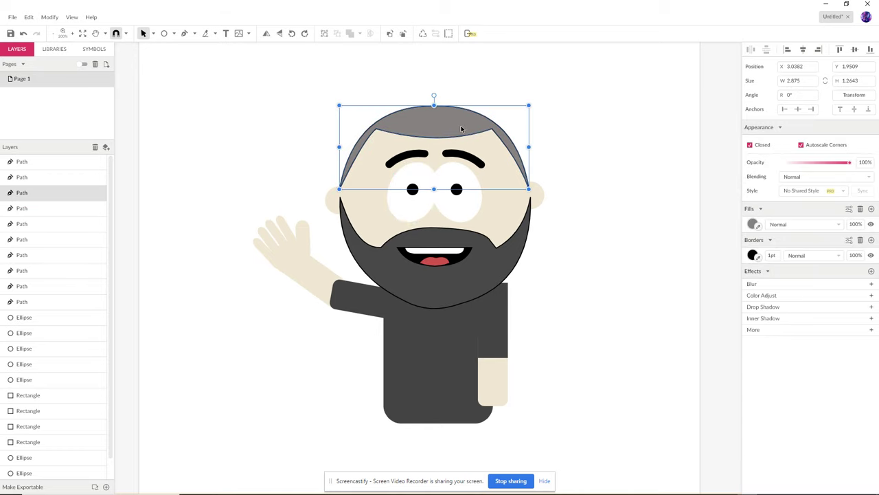
mouse_move(471, 118)
mouse_down()
mouse_move(655, 79)
mouse_move(611, 138)
mouse_move(483, 82)
mouse_move(472, 130)
mouse_up()
click(627, 143)
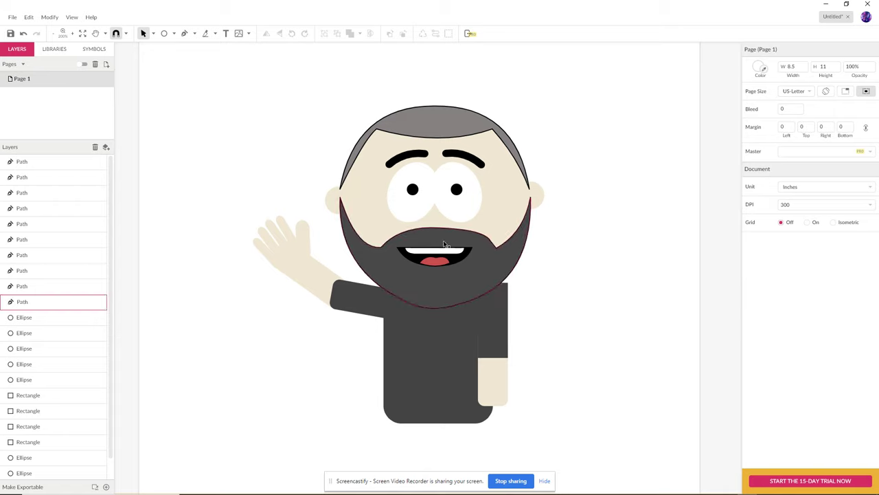
drag(494, 263, 446, 286)
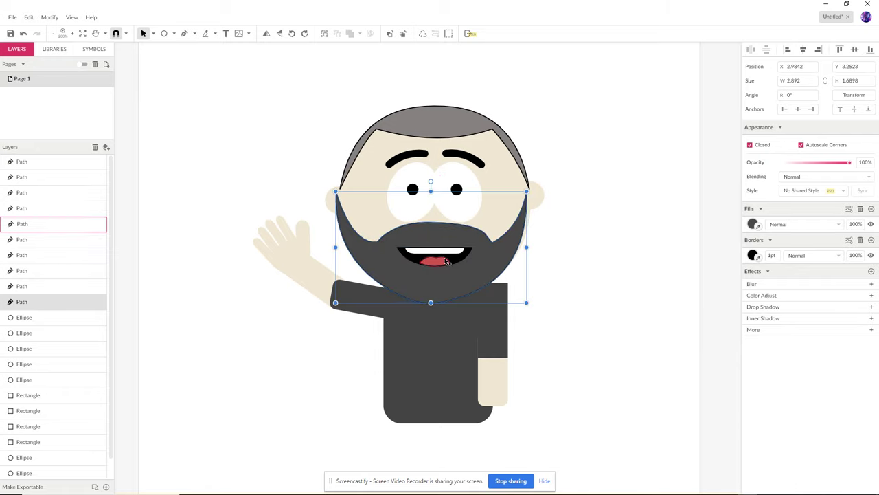
right_click(474, 234)
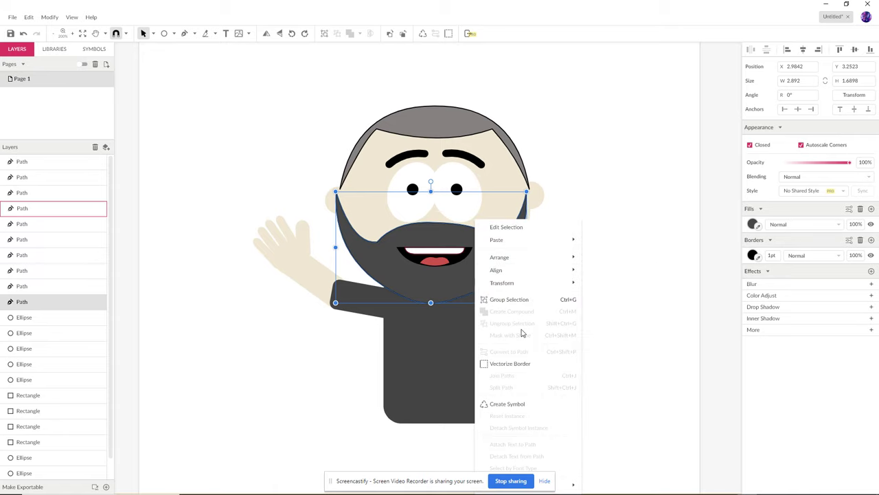
mouse_move(500, 260)
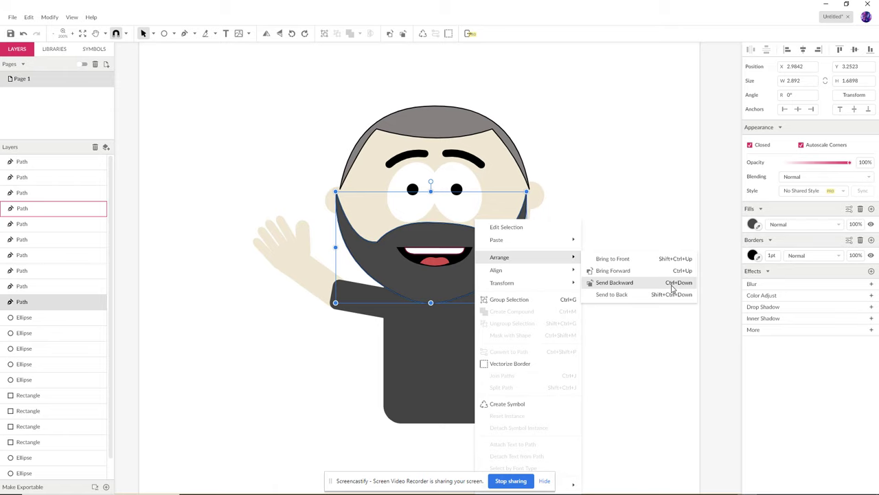
click(653, 199)
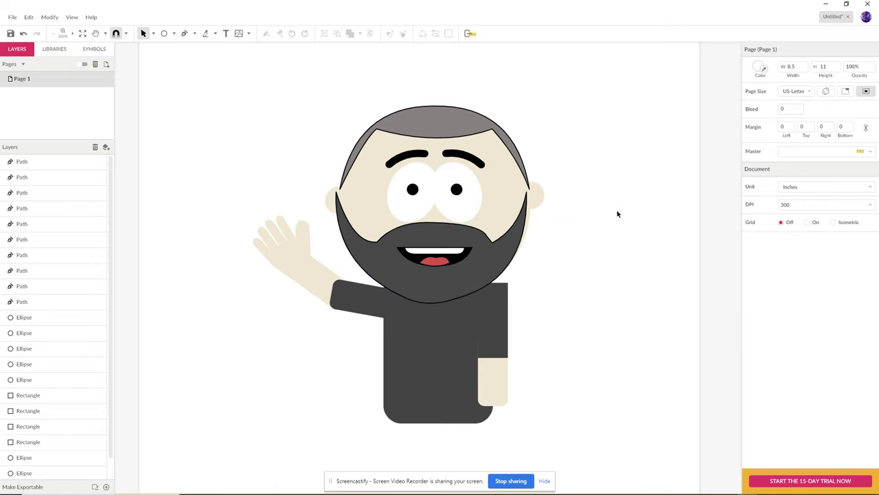
Nudge the beard right, left and down with arrow keys until it lines up with the face
click(505, 245)
key(Right)
key(Right)
key(Right)
key(Right)
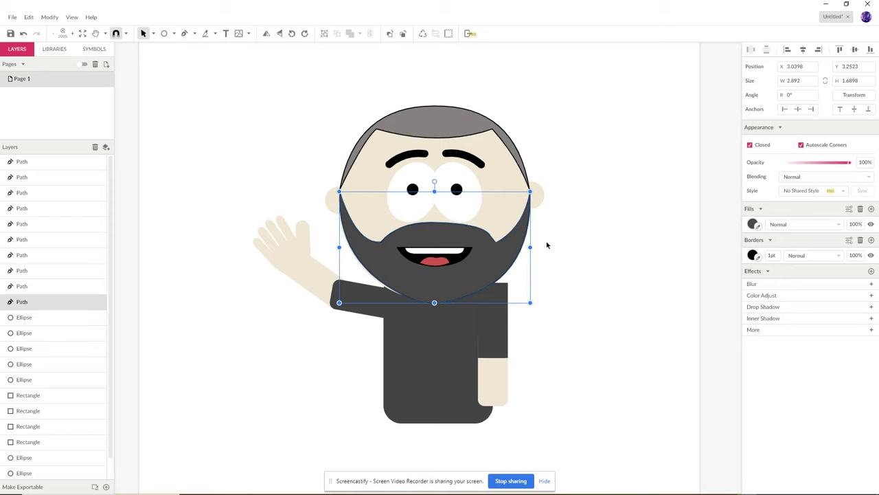
click(590, 239)
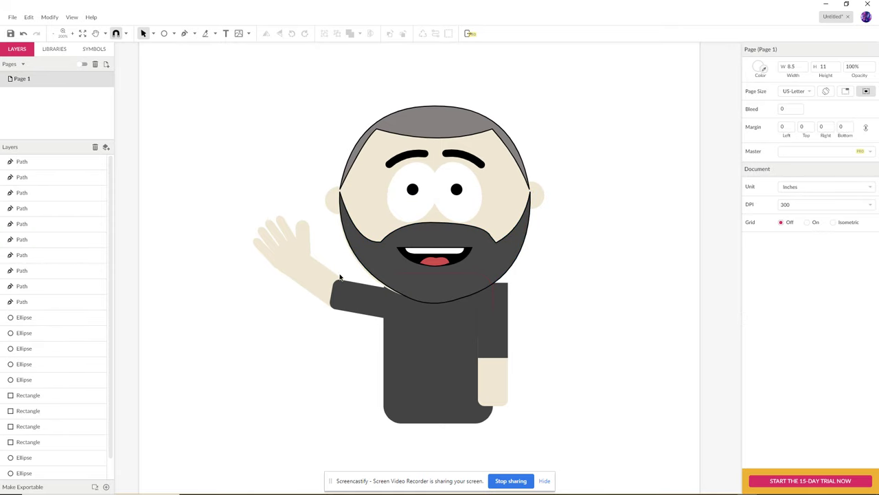
click(441, 297)
key(Left)
key(Left)
key(Down)
key(Down)
key(Down)
key(Right)
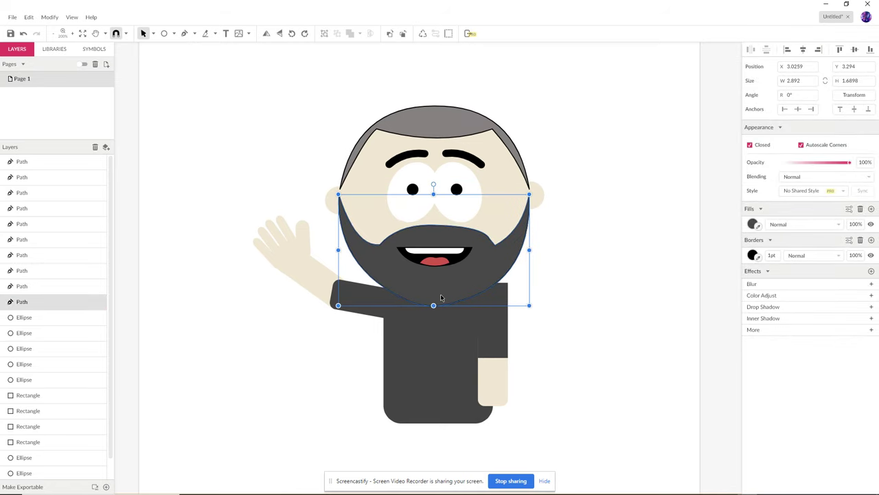
click(615, 316)
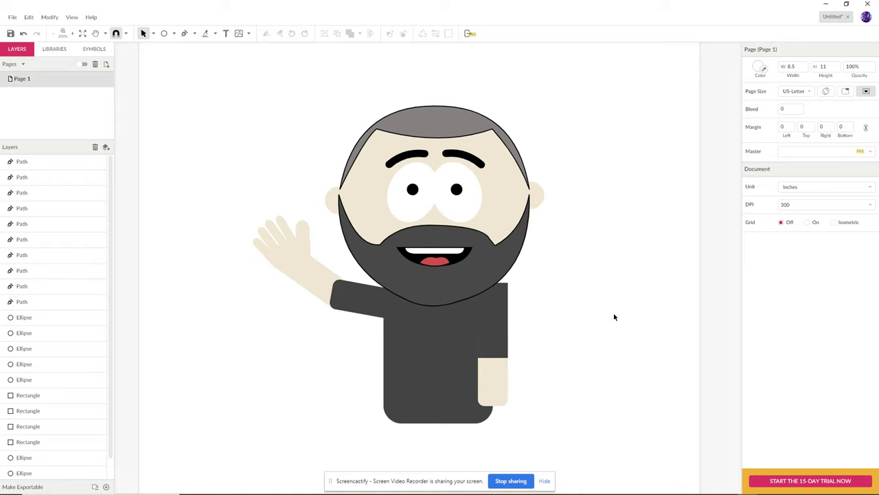
key(ctrl+plus)
Zoom to the torso and draw a closed four-point collar flap just below the beard
key(h)
drag(589, 320, 587, 246)
key(v)
key(ctrl+plus)
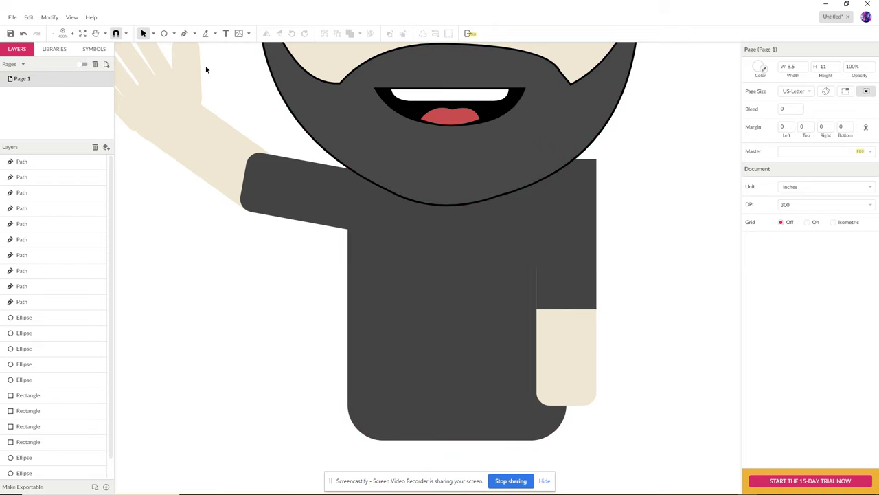
click(184, 34)
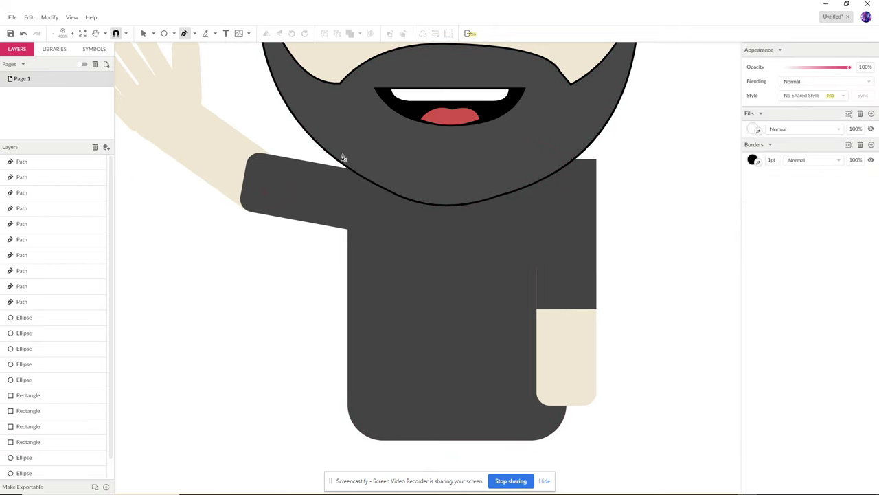
click(465, 209)
click(492, 239)
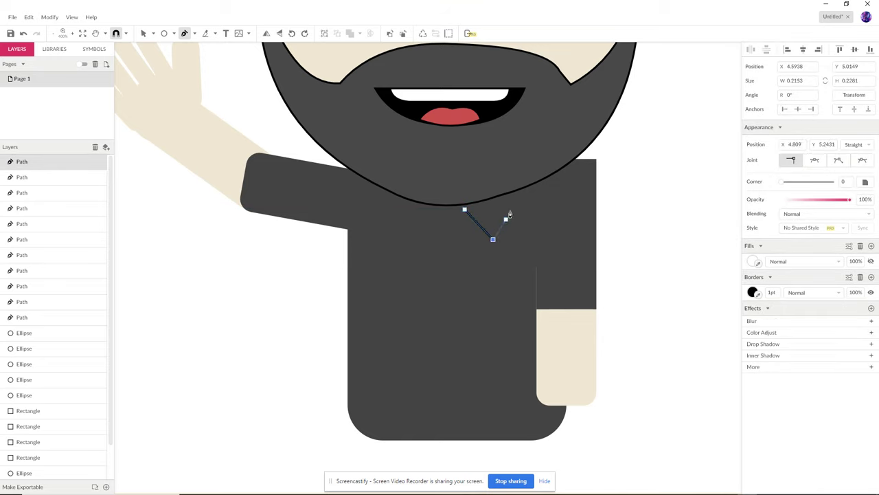
click(528, 170)
click(492, 170)
click(465, 210)
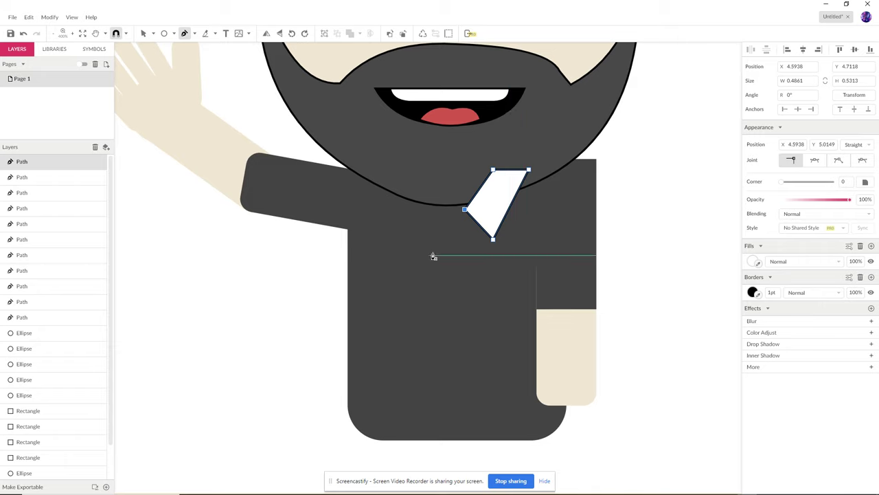
Fill the collar flap with the dark shirt grey and drag a copy to the left
click(759, 267)
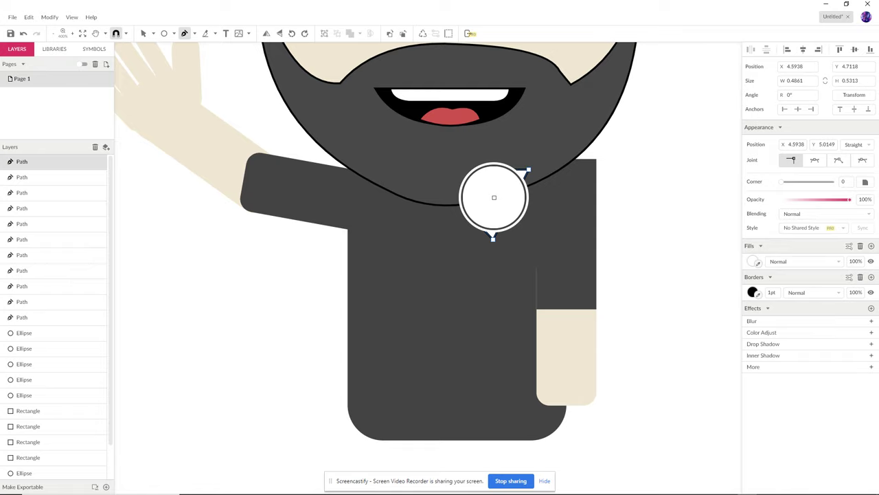
click(494, 197)
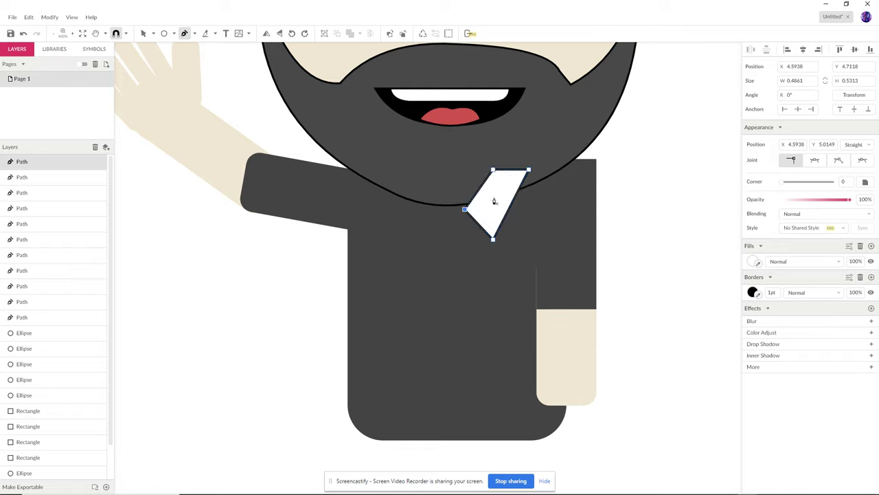
click(757, 265)
click(420, 236)
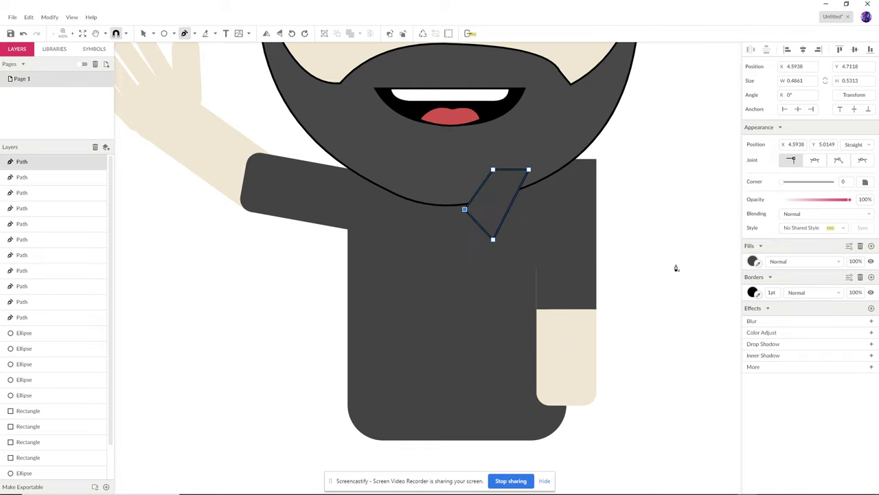
click(143, 33)
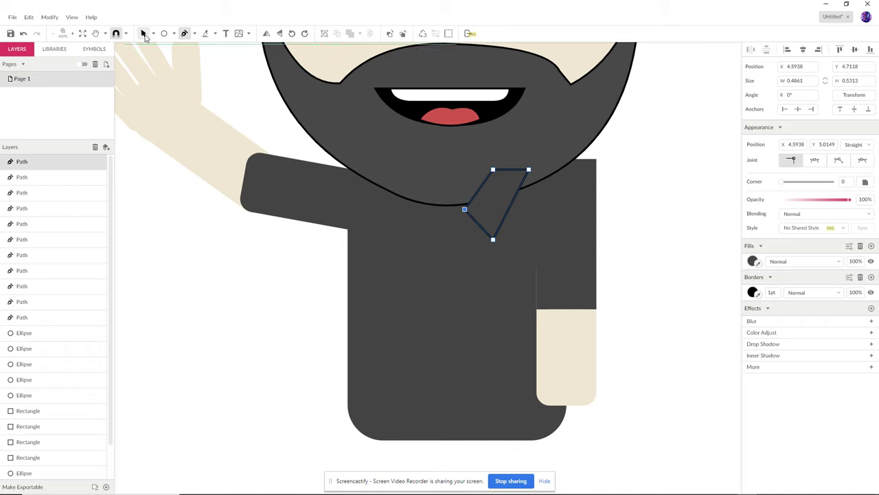
drag(501, 209, 423, 209)
Flip the copied collar flap horizontally and nudge it into place on the left
right_click(423, 210)
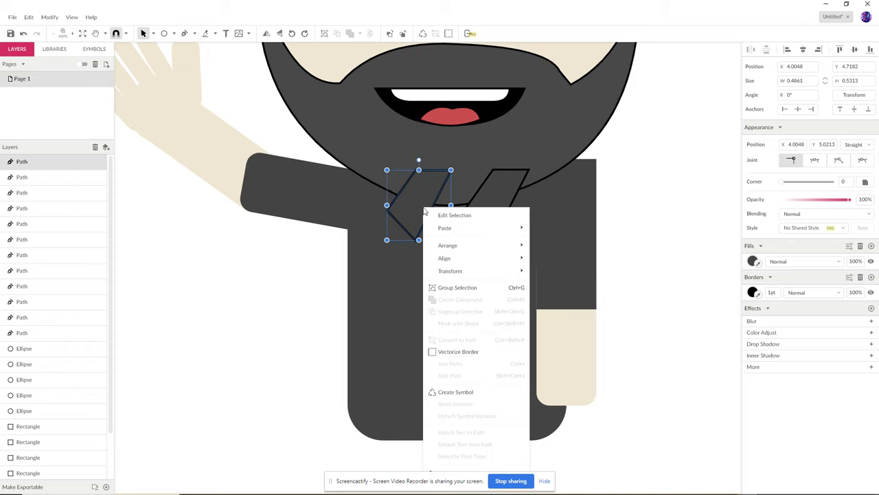
mouse_move(454, 269)
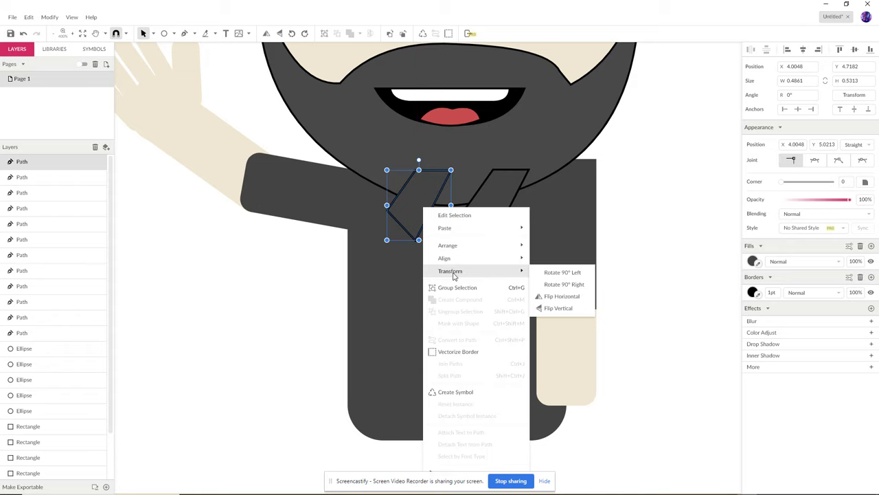
click(569, 300)
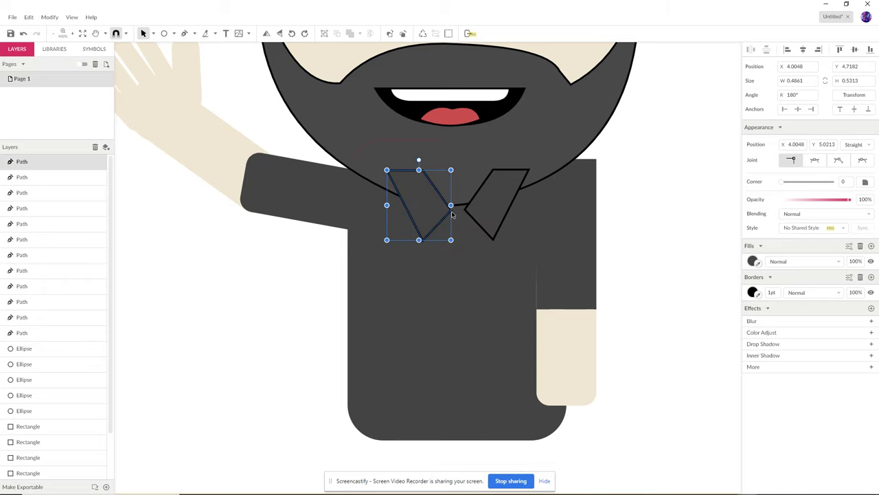
key(Right)
key(Right)
key(Right)
key(Right)
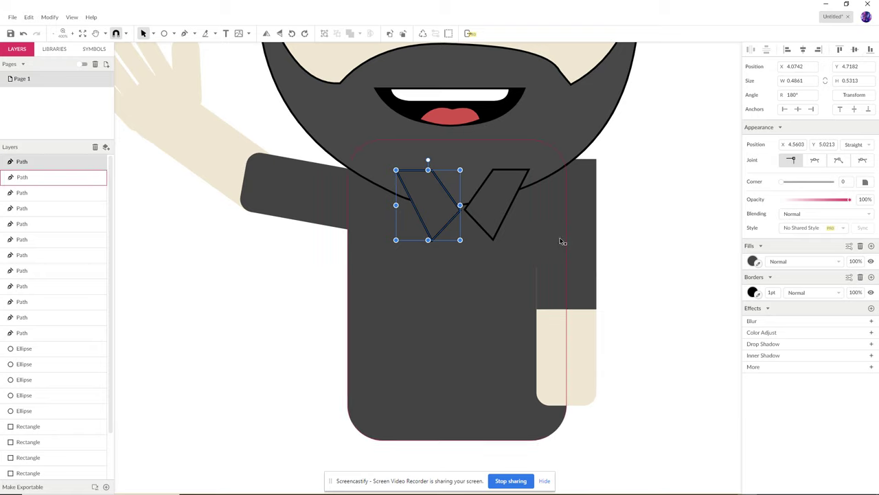
key(Left)
key(Left)
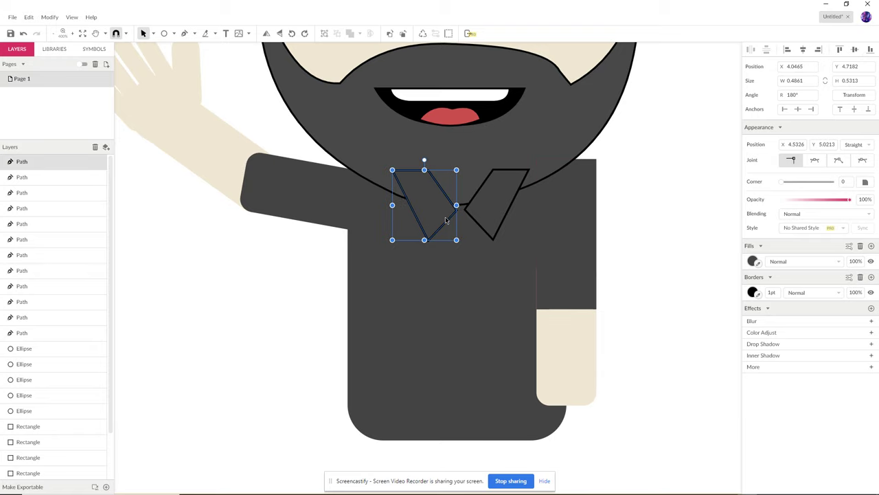
click(685, 246)
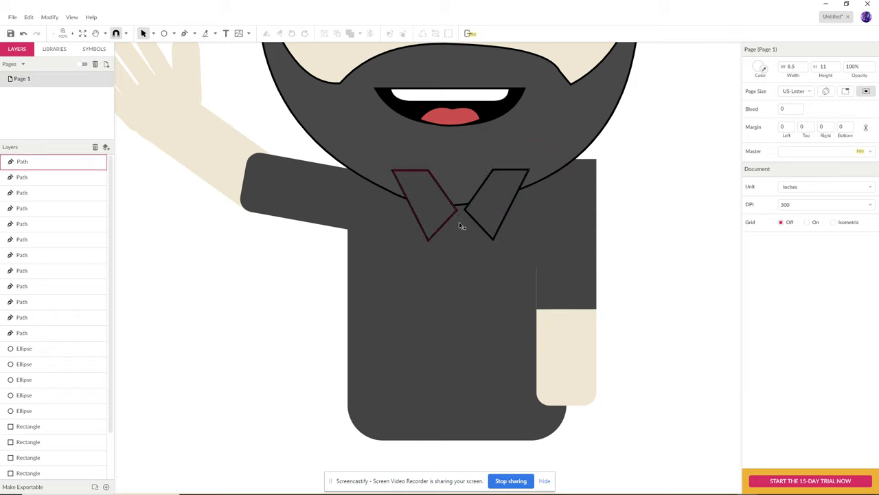
click(184, 34)
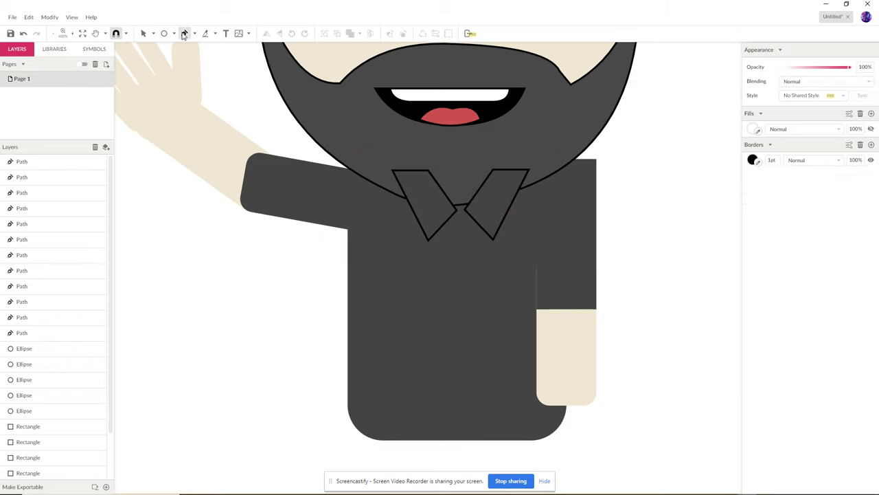
Draw the narrow tie outline from the collar centre down the shirt
click(457, 211)
click(464, 259)
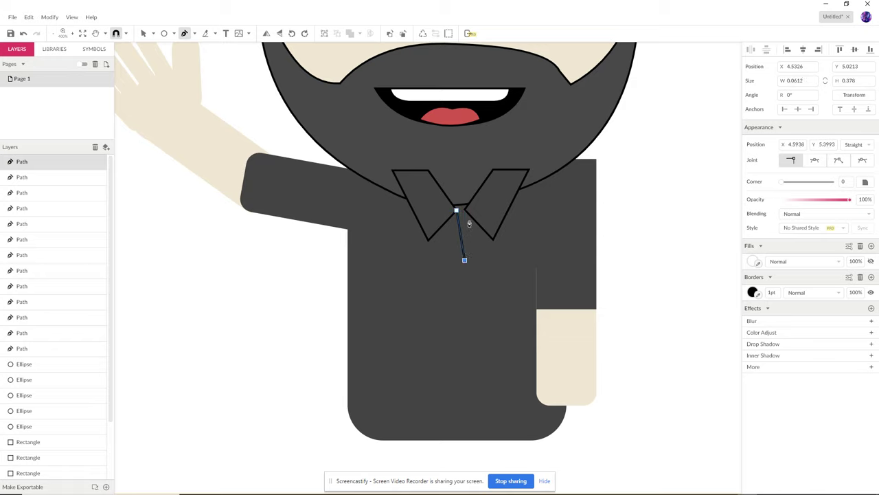
click(464, 212)
click(143, 34)
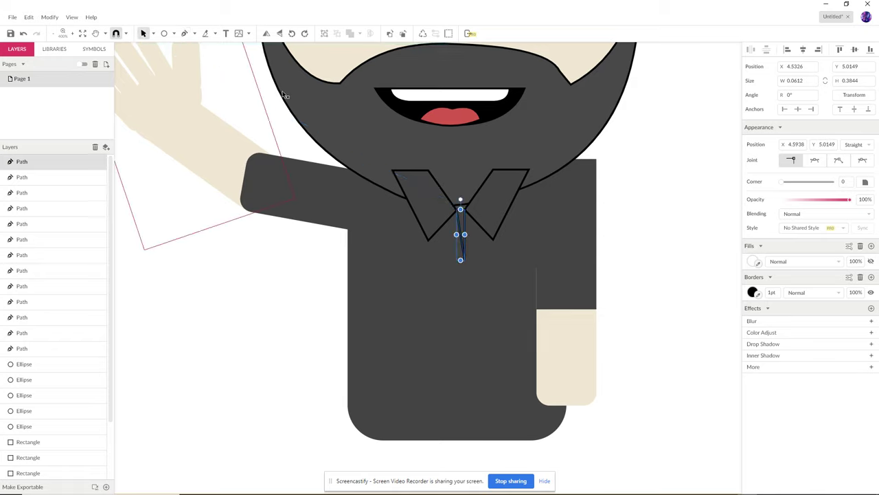
click(604, 244)
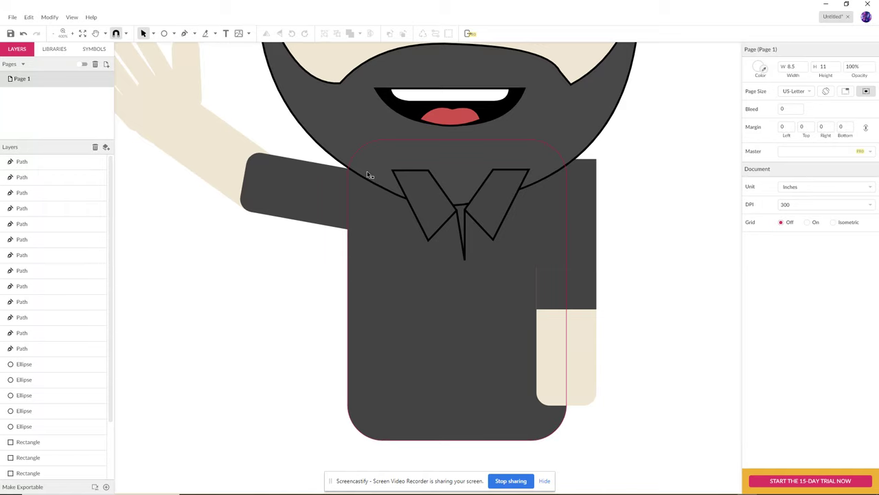
Draw a straight vertical line from the tie's tip down to the shirt's bottom edge
click(184, 33)
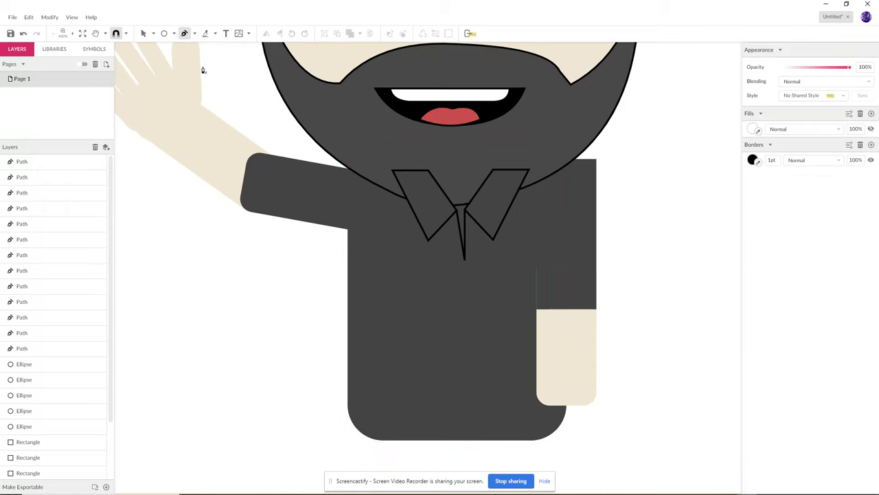
click(465, 261)
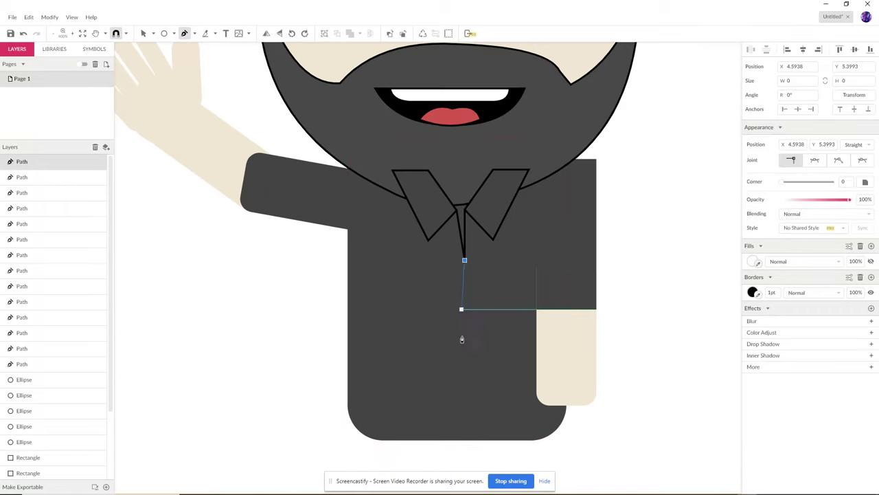
click(465, 441)
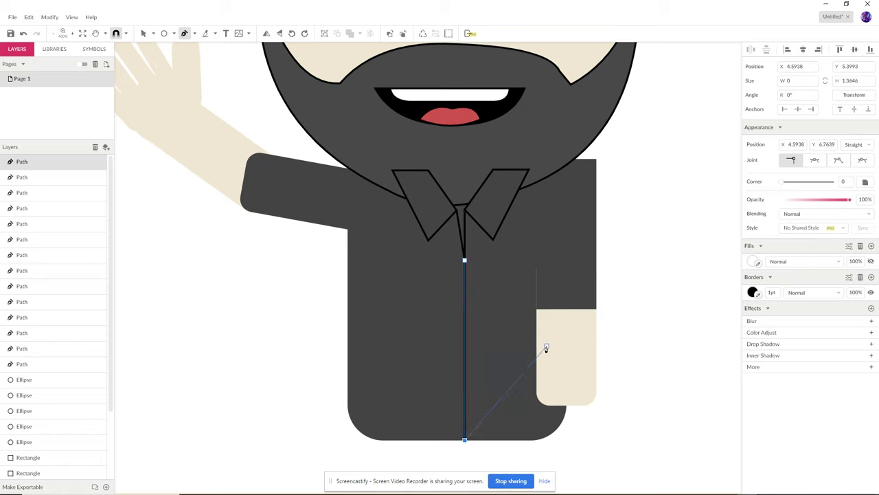
click(144, 33)
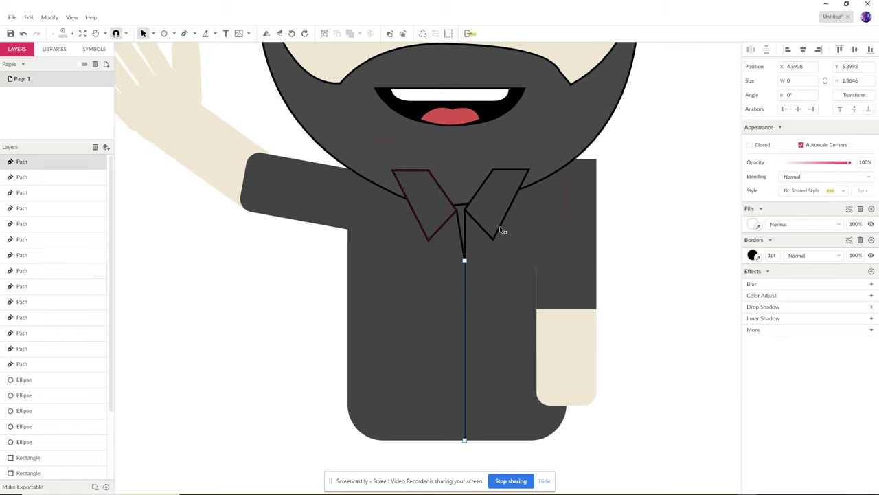
shift+click(466, 251)
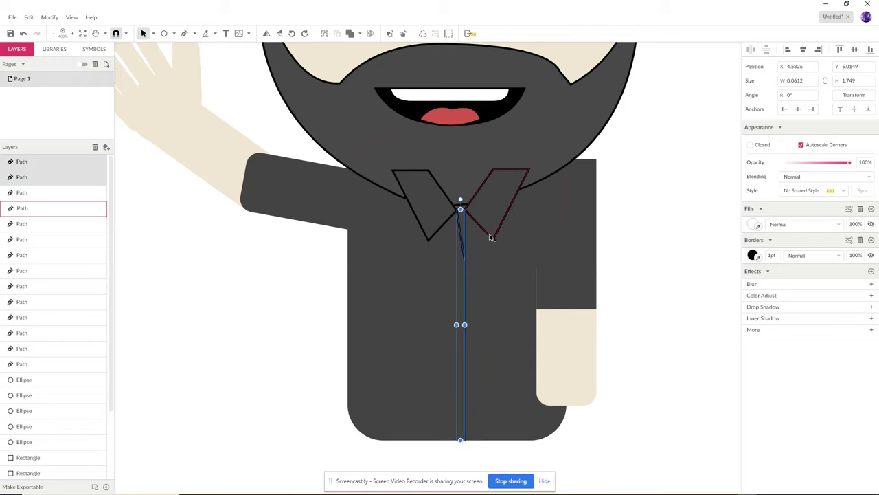
Group both collar flaps, the tie and the shirt line, and centre the group on the shirt
shift+click(492, 237)
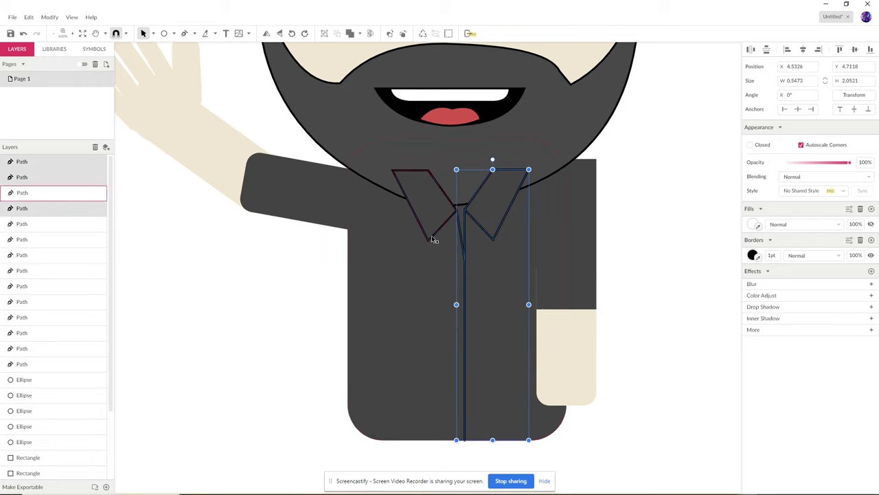
shift+click(433, 239)
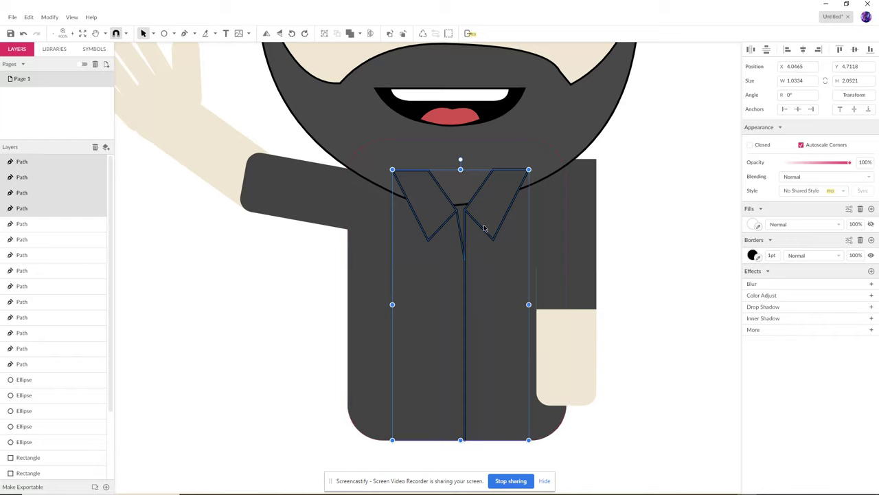
right_click(482, 231)
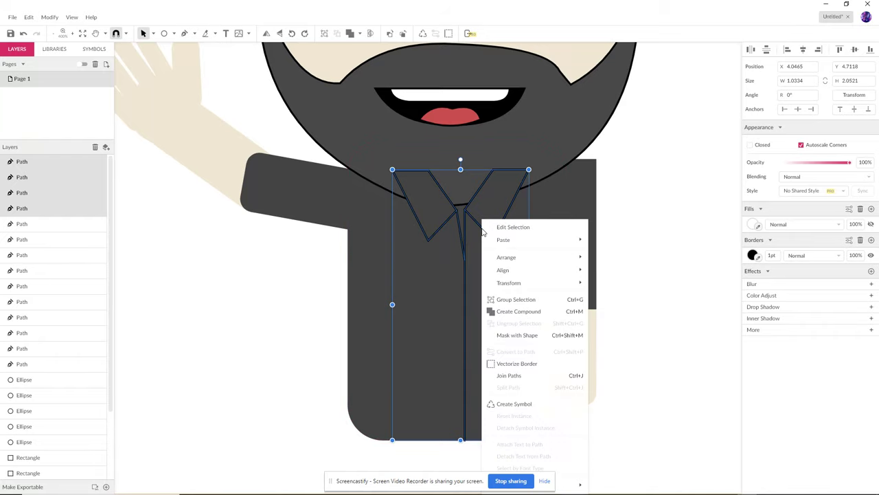
click(515, 299)
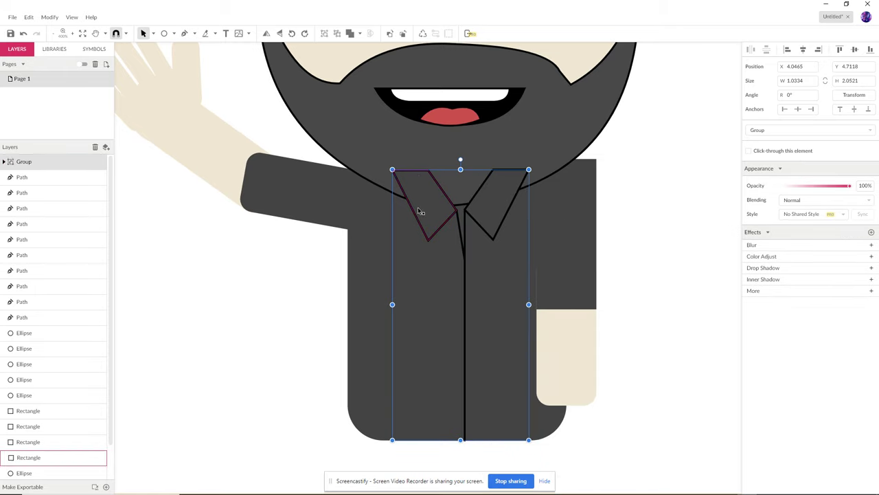
mouse_move(486, 235)
mouse_down()
mouse_move(652, 247)
mouse_move(648, 236)
mouse_move(627, 231)
mouse_move(471, 232)
mouse_up()
drag(471, 233, 467, 234)
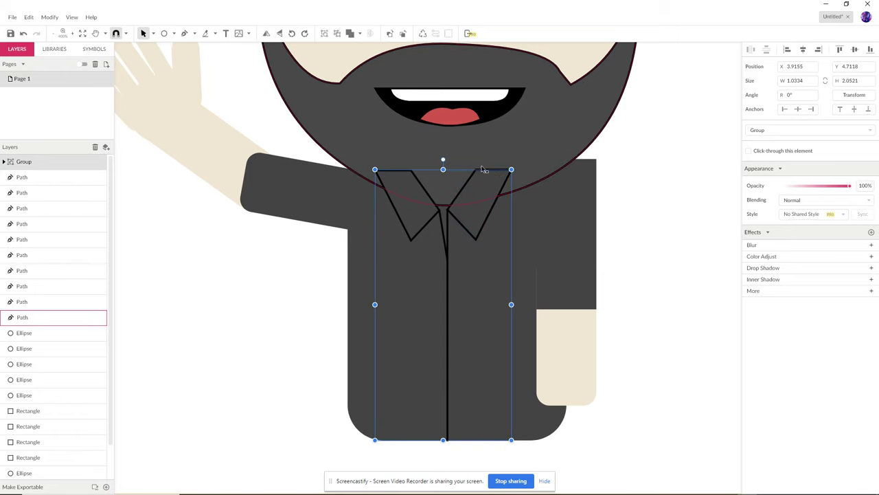
Send the collar group back three levels so it sits behind the beard
right_click(484, 215)
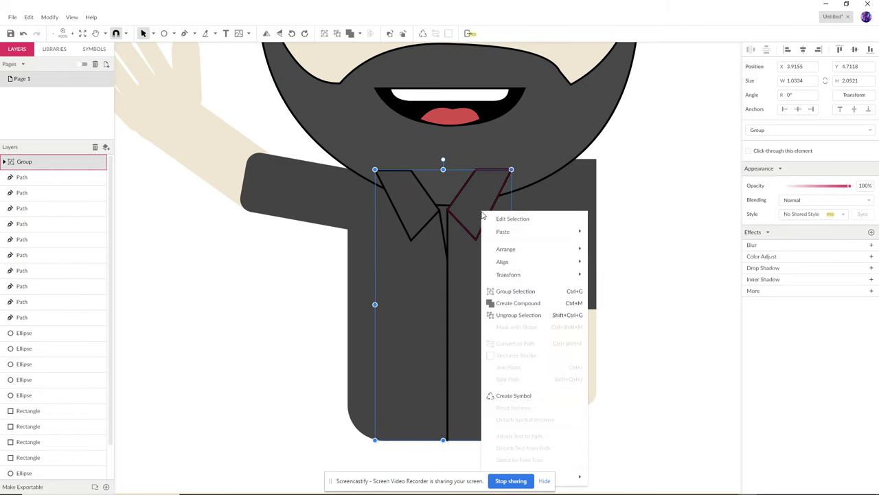
mouse_move(505, 255)
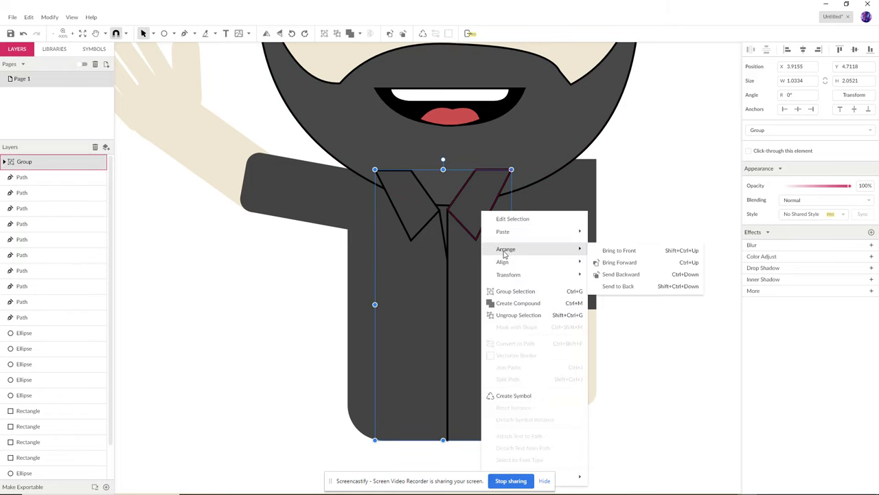
click(621, 274)
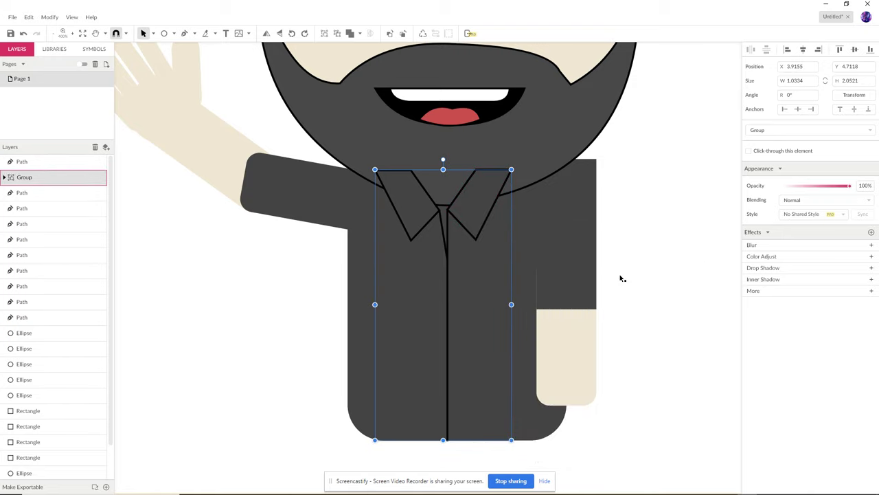
key(ctrl+bracketleft)
key(ctrl+bracketleft)
key(ctrl+bracketleft)
key(ctrl+bracketleft)
key(ctrl+bracketleft)
key(ctrl+bracketleft)
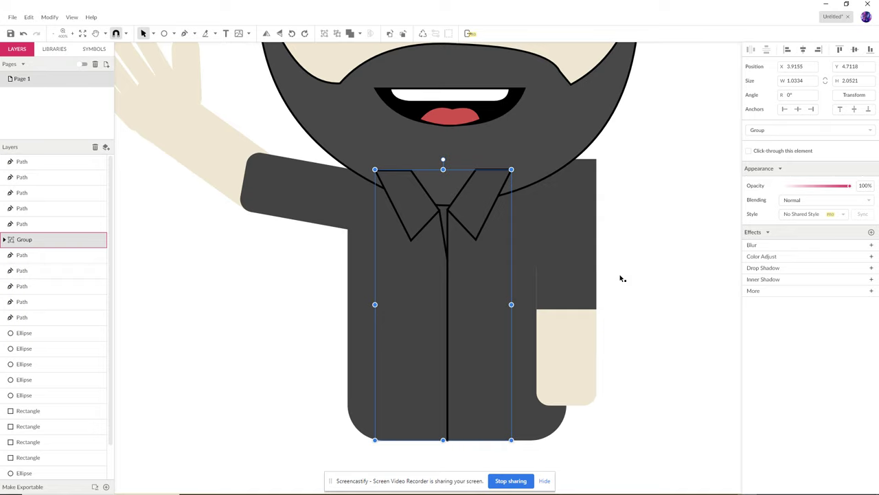
key(ctrl+bracketleft)
key(ctrl+bracketleft)
key(ctrl+bracketleft)
key(ctrl+bracketleft)
key(ctrl+bracketleft)
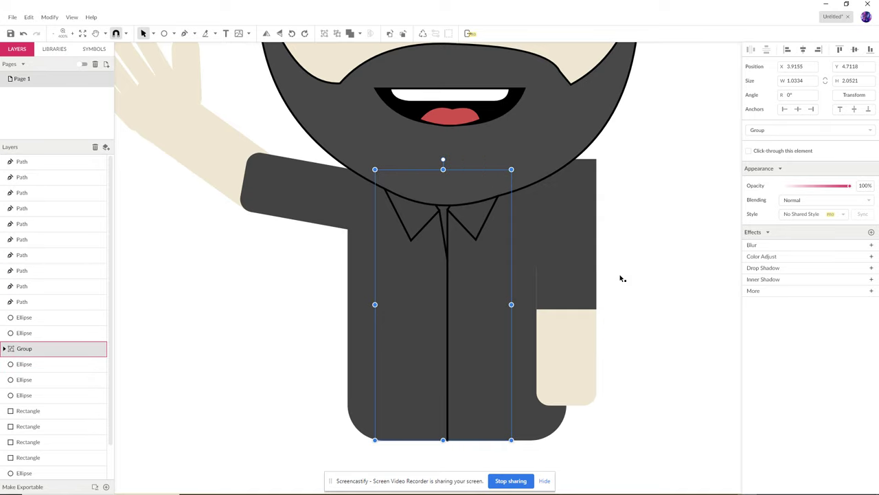
click(634, 265)
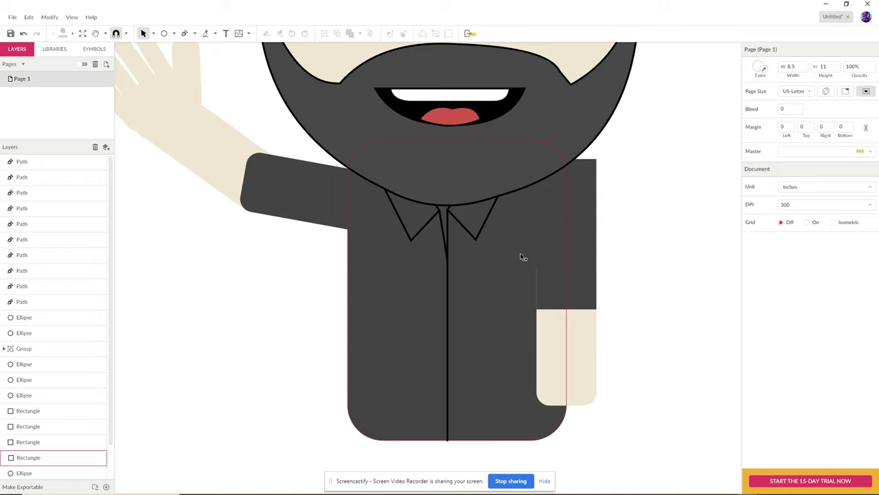
Draw a small pocket square on the chest, right of the shirt line, filled with the shirt colour
click(175, 34)
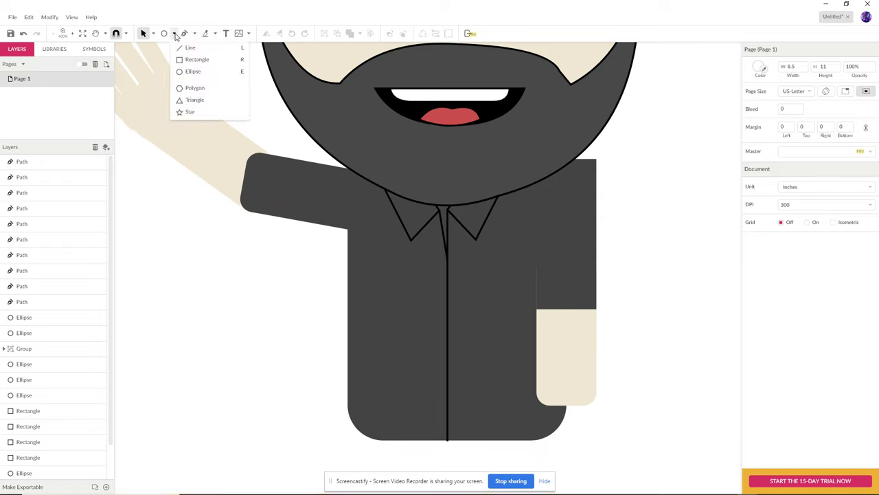
click(192, 60)
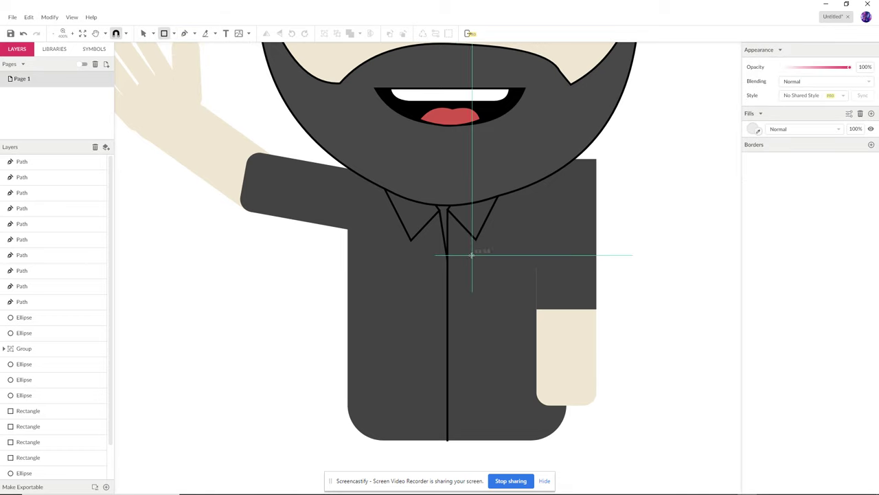
drag(473, 256, 521, 310)
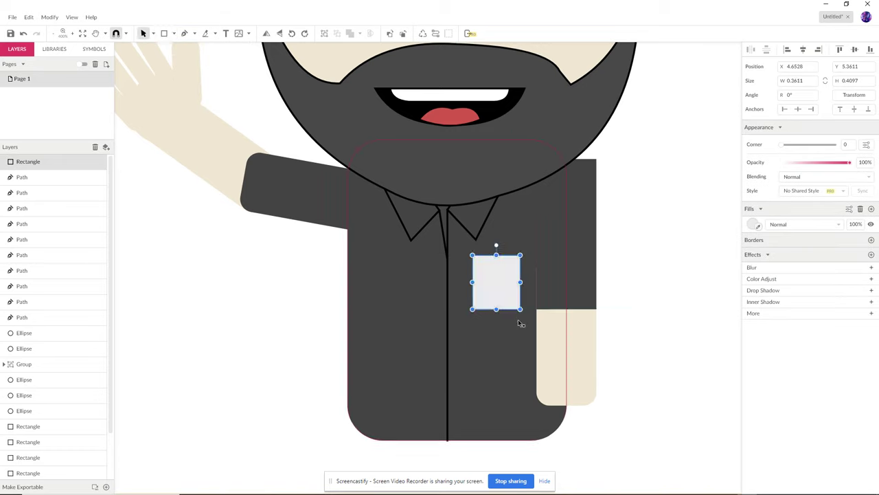
click(758, 226)
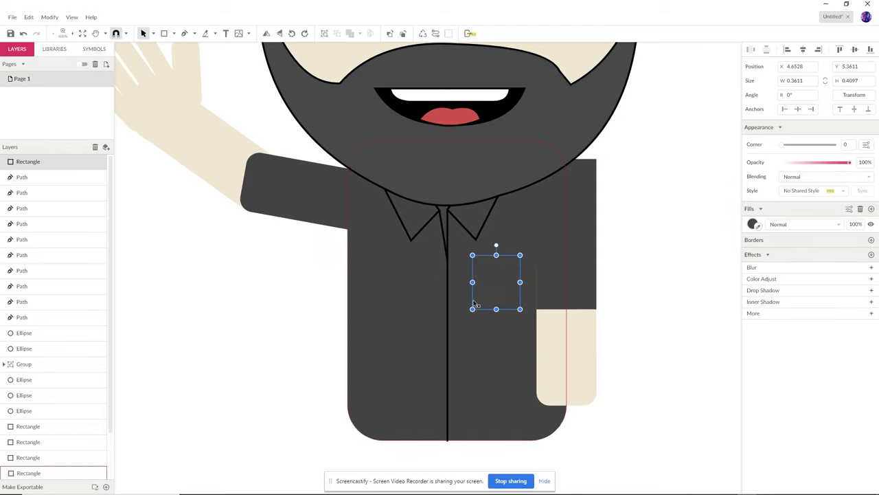
click(195, 34)
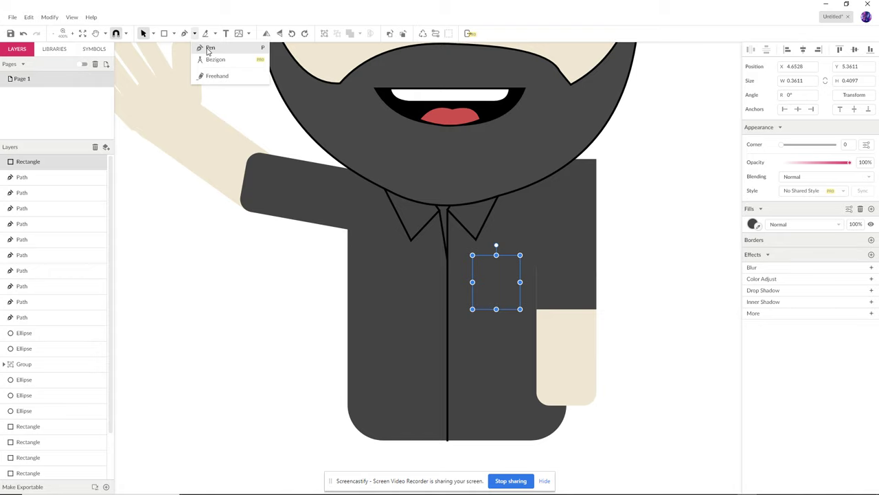
click(208, 47)
click(502, 309)
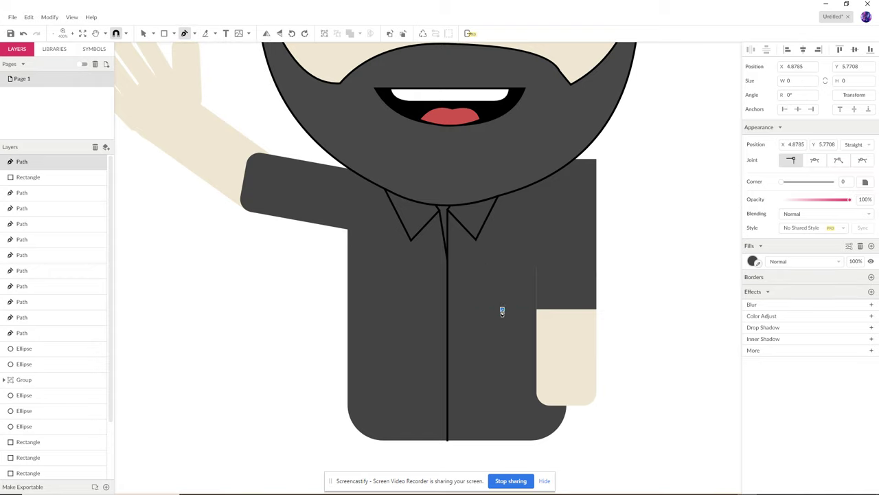
click(306, 169)
click(143, 33)
Give the pocket square a thin 1pt black outline
click(504, 308)
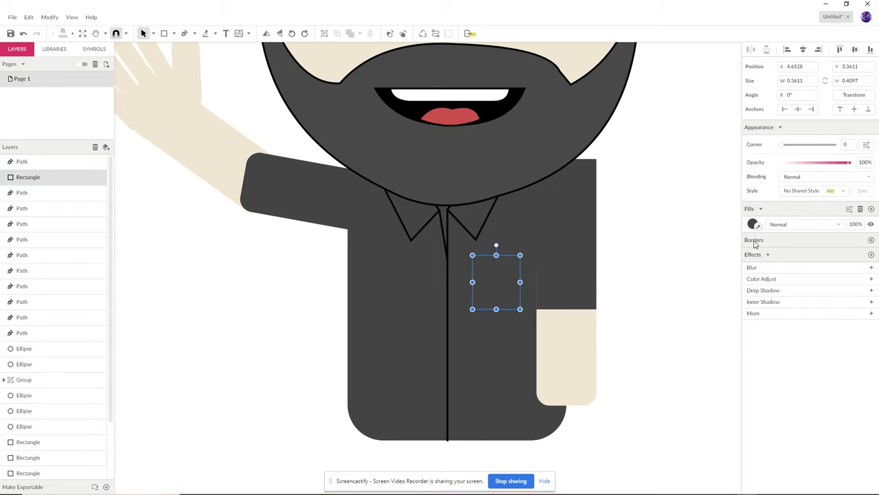
click(705, 286)
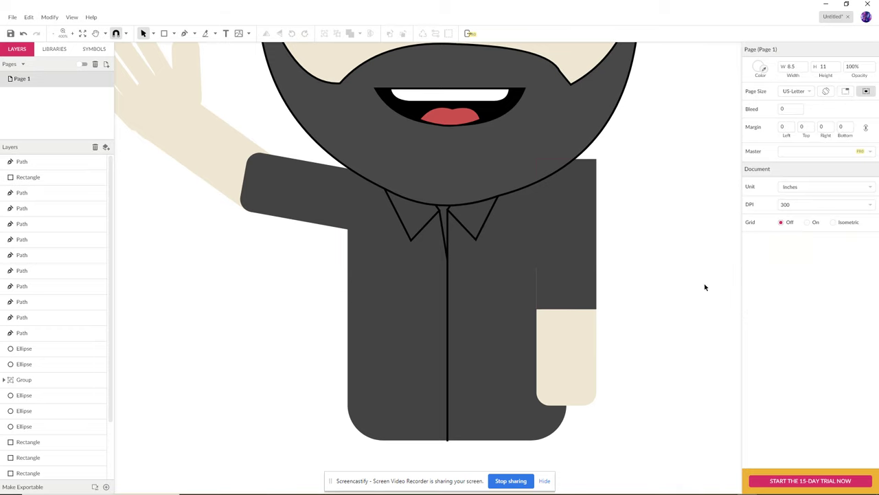
click(481, 275)
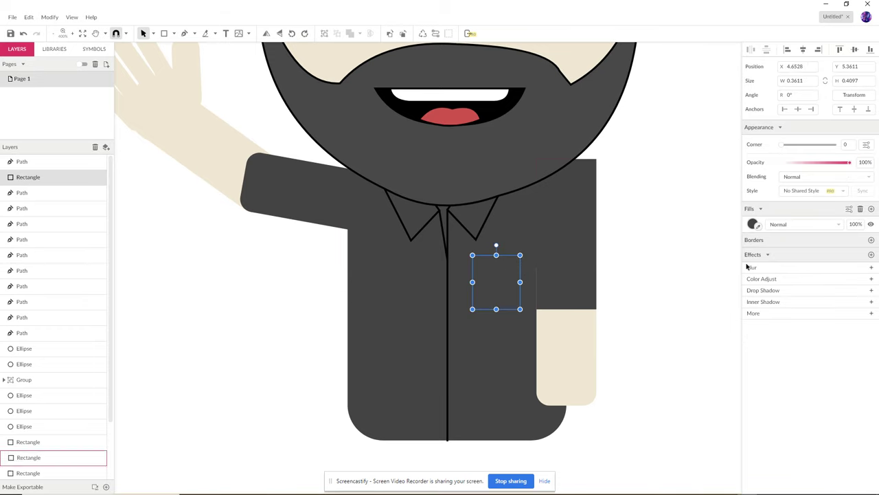
click(870, 240)
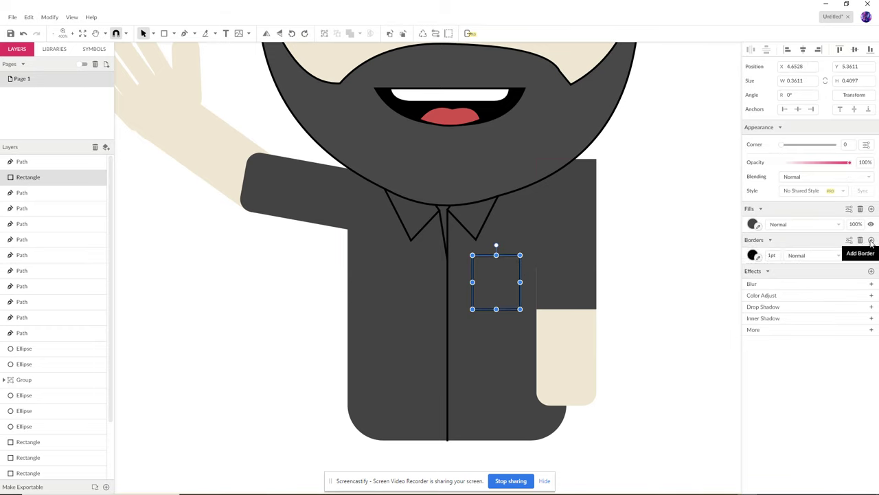
click(752, 255)
click(772, 255)
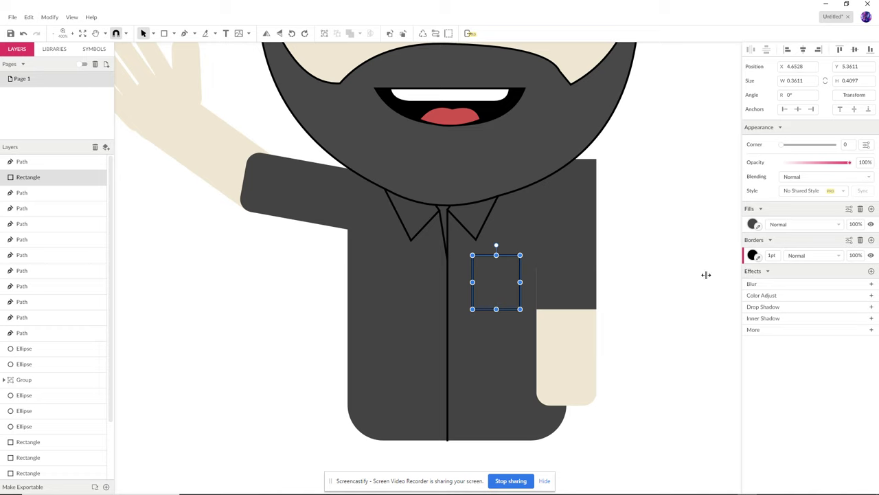
click(698, 329)
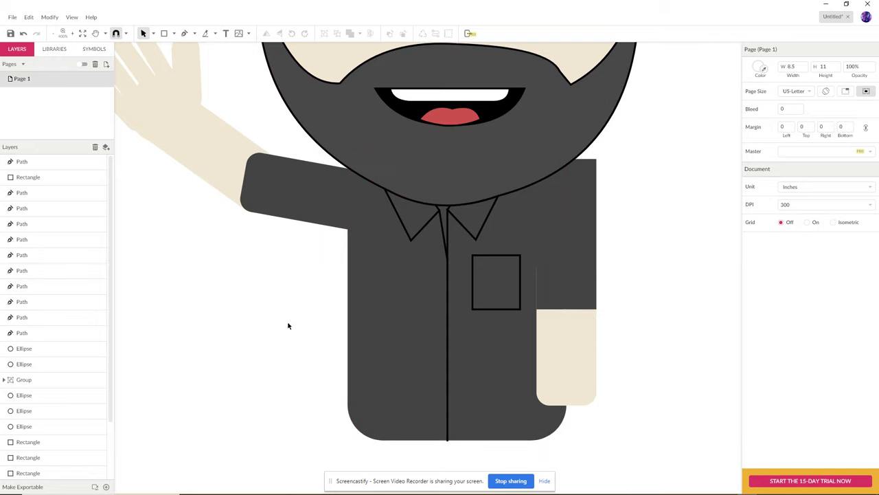
click(184, 33)
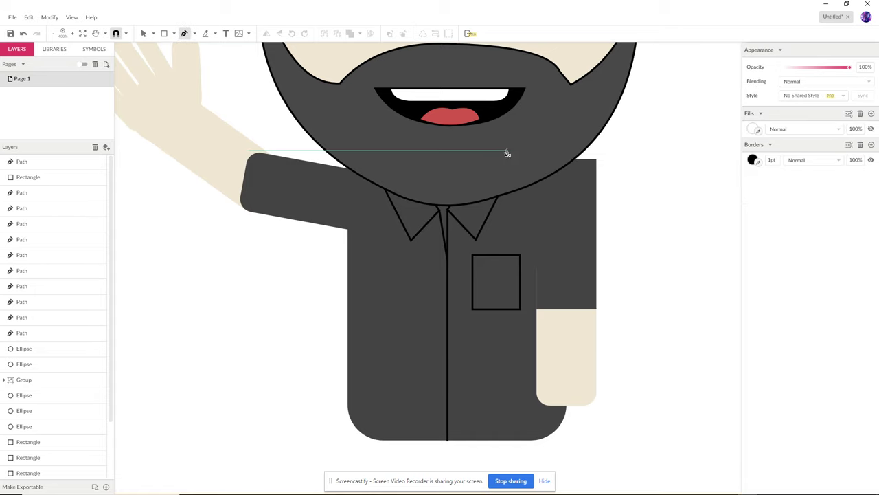
Draw the closed curved sash path from the shirt's upper right down to its lower left
click(544, 159)
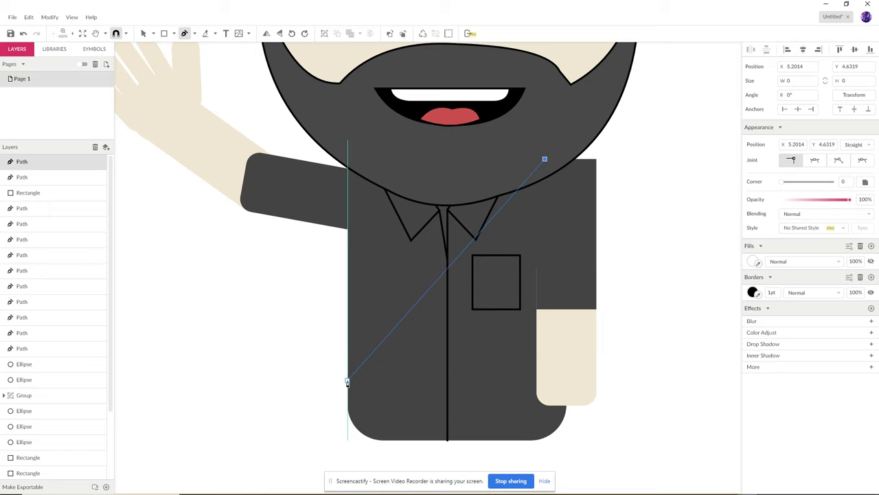
drag(348, 381, 186, 391)
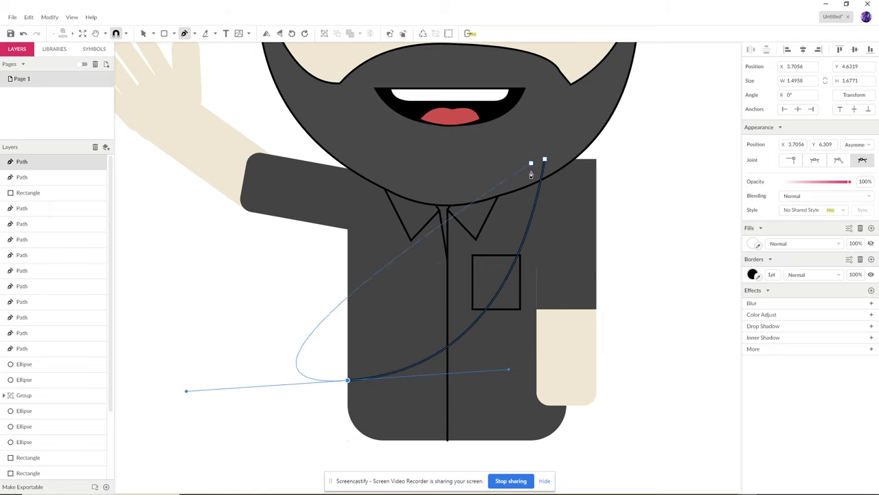
click(348, 381)
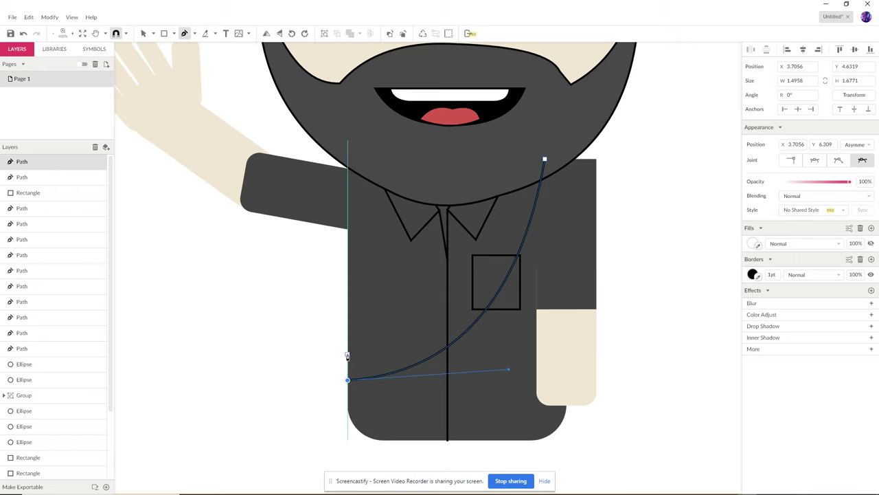
click(347, 354)
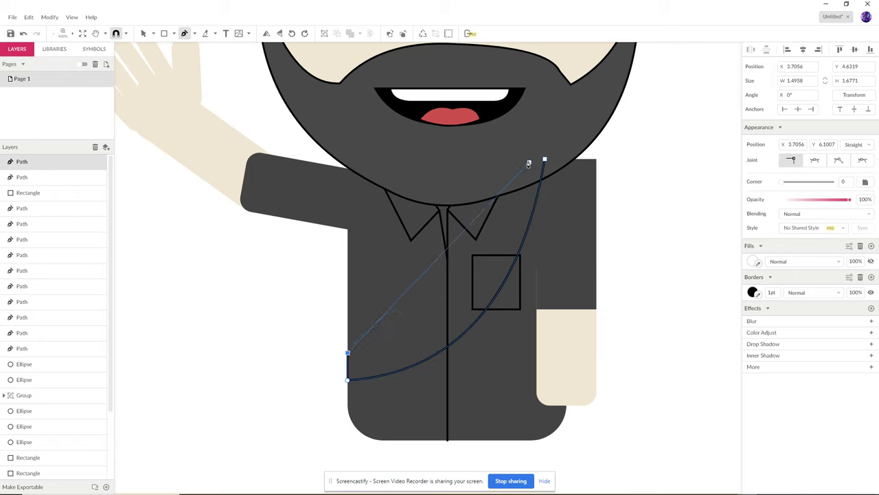
drag(515, 160, 534, 43)
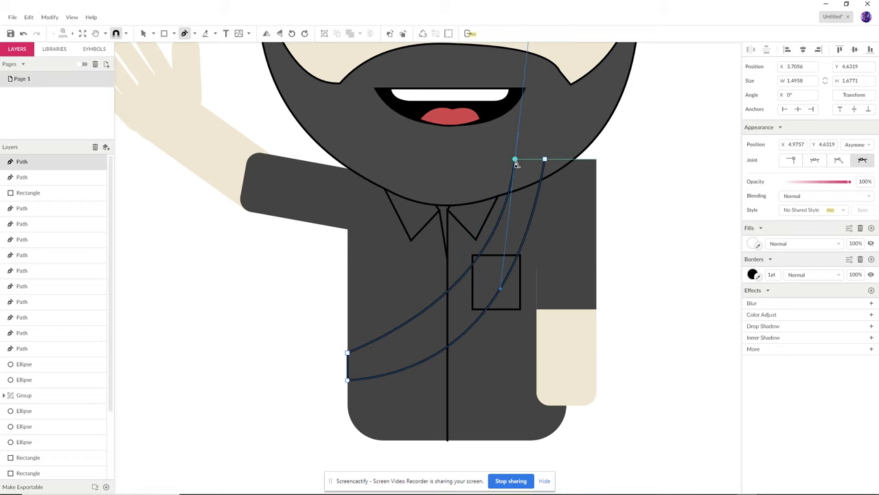
drag(517, 164, 545, 163)
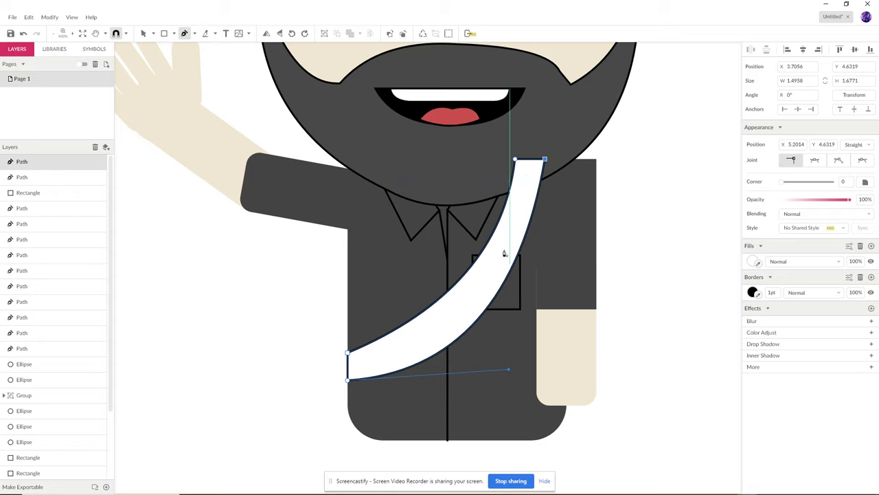
click(143, 33)
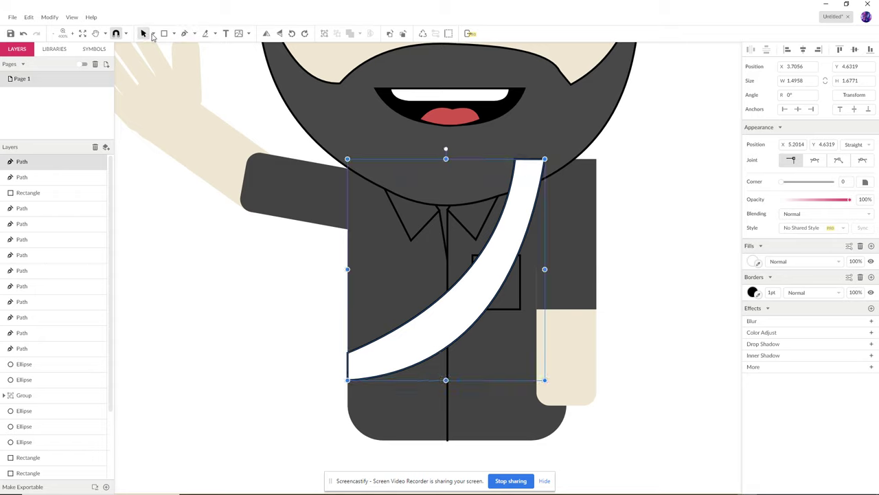
Refine the sash's lower-left anchor and inner curve by editing its individual points
click(153, 33)
click(171, 60)
click(348, 353)
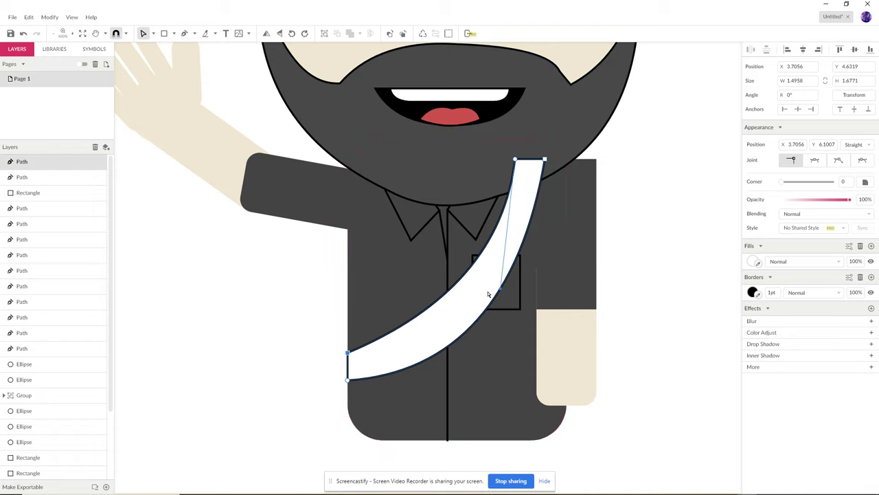
drag(502, 292, 501, 324)
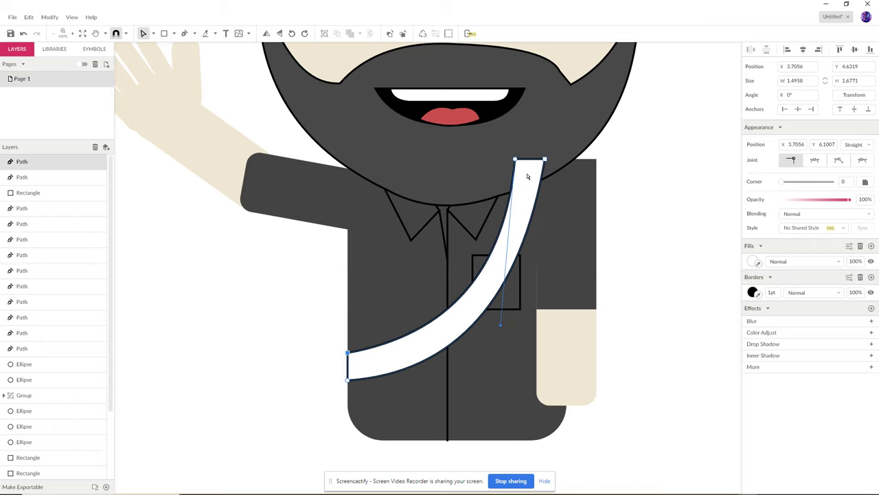
key(Escape)
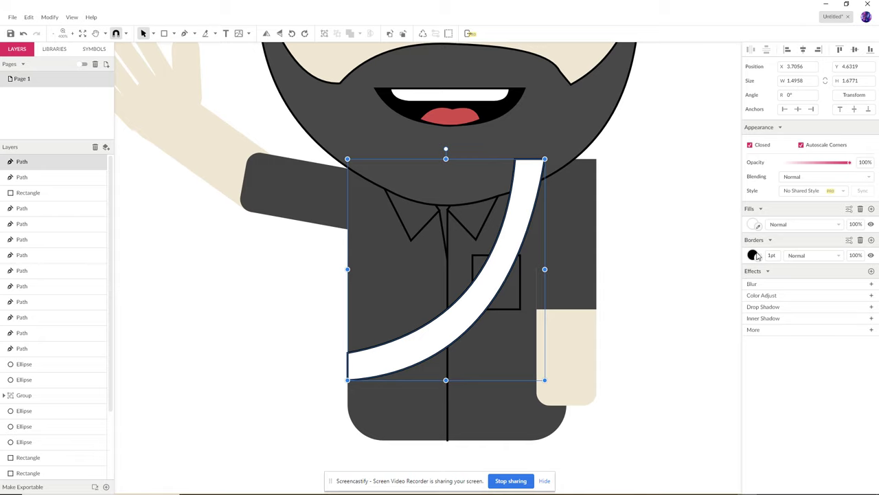
Fill the sash dark red (#8E2C2C) and send it back behind the shoulder
click(754, 226)
drag(819, 259, 828, 270)
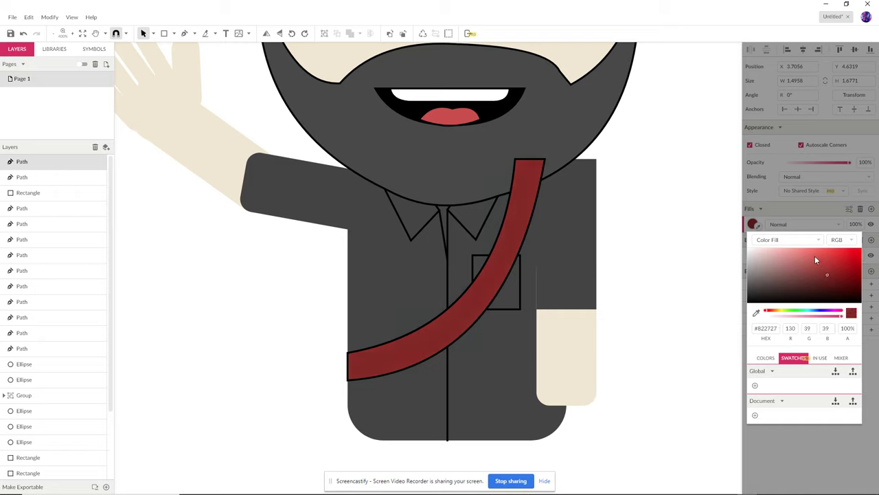
click(519, 211)
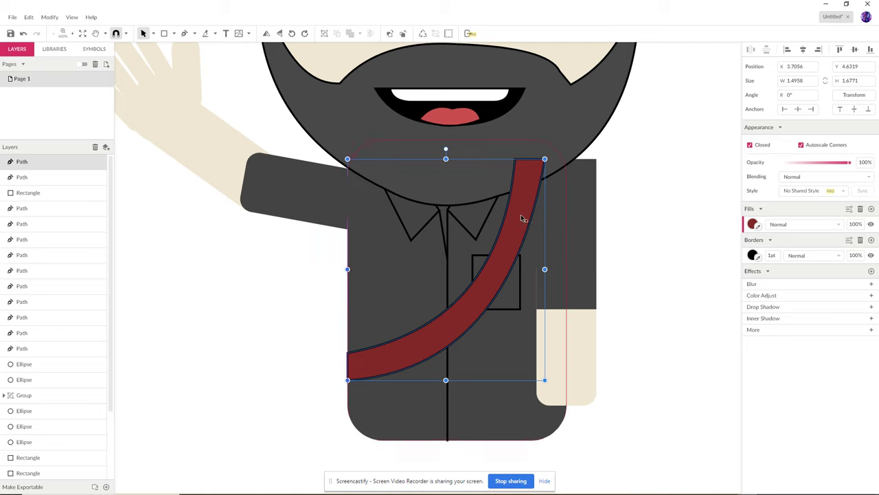
key(ctrl+bracketleft)
key(ctrl+bracketleft)
key(ctrl+bracketleft)
key(ctrl+bracketleft)
key(ctrl+bracketleft)
key(ctrl+bracketleft)
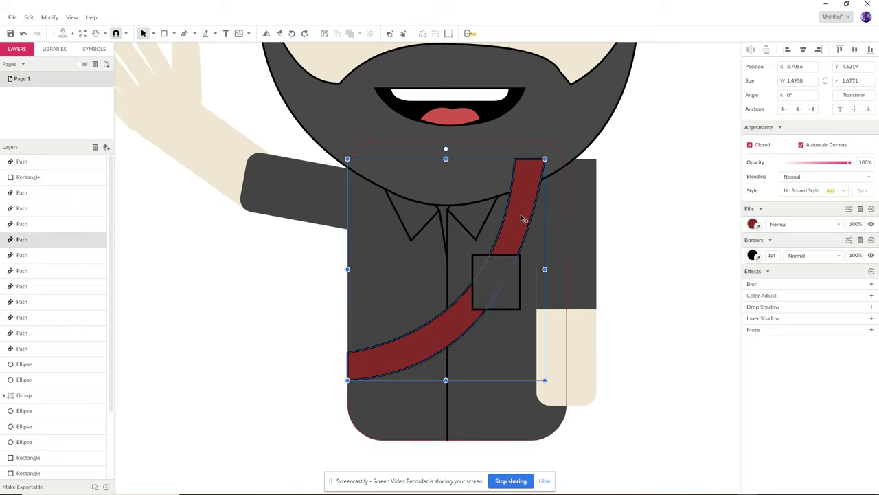
key(ctrl+bracketleft)
key(ctrl+bracketleft)
key(ctrl+bracketleft)
key(ctrl+bracketleft)
key(ctrl+bracketleft)
key(ctrl+bracketleft)
key(ctrl+bracketleft)
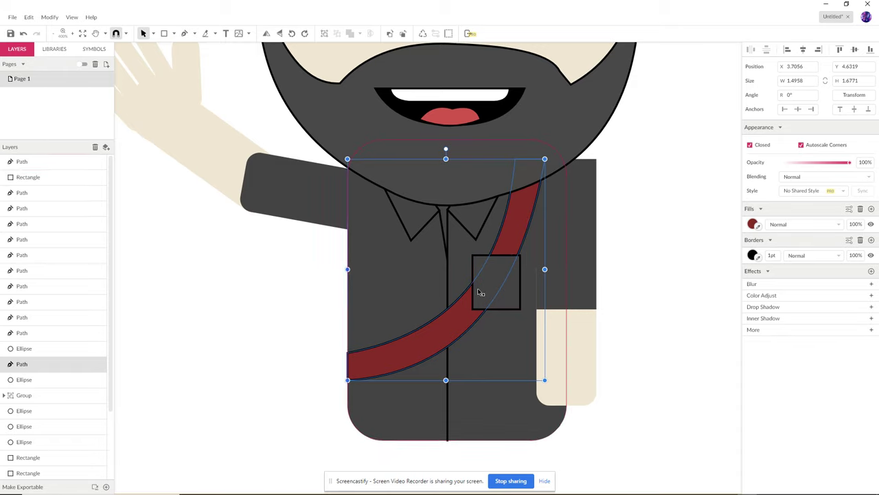
Send the chest pocket square back so it sits below the sash
click(518, 292)
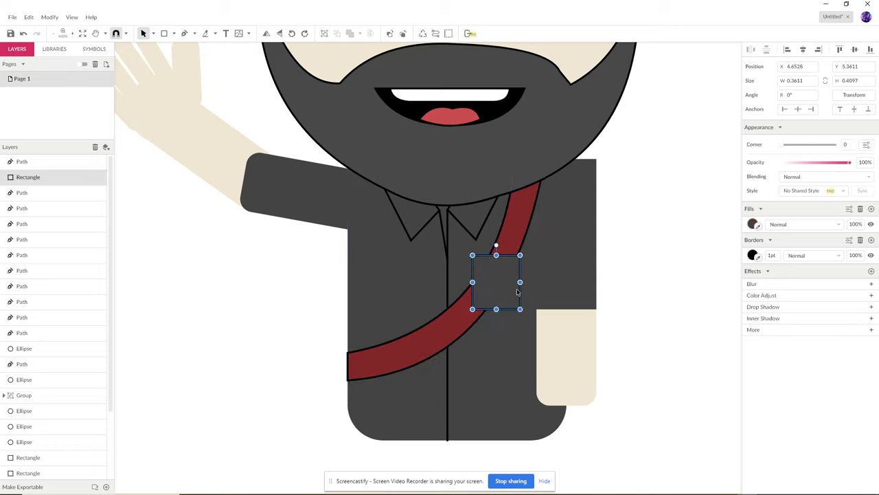
key(ctrl+bracketleft)
key(ctrl+bracketleft)
key(ctrl+bracketleft)
key(ctrl+bracketleft)
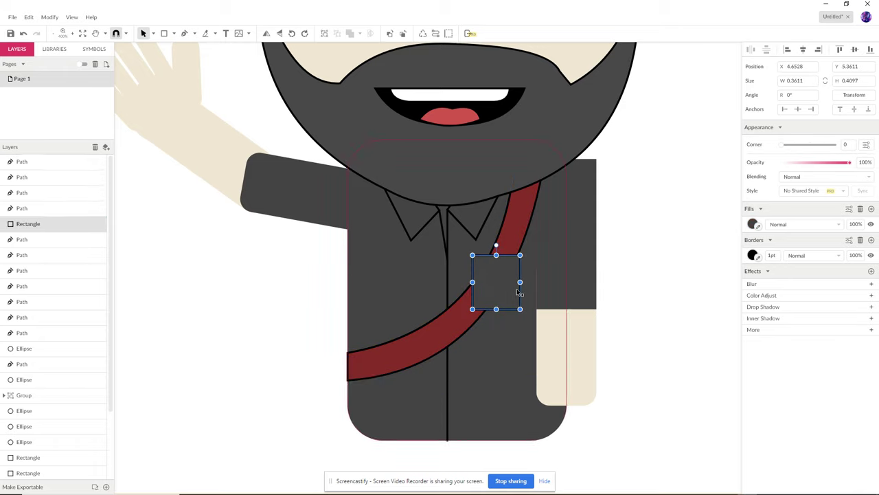
key(ctrl+bracketleft)
key(ctrl+bracketleft)
key(ctrl+bracketleft)
key(ctrl+bracketleft)
key(ctrl+bracketleft)
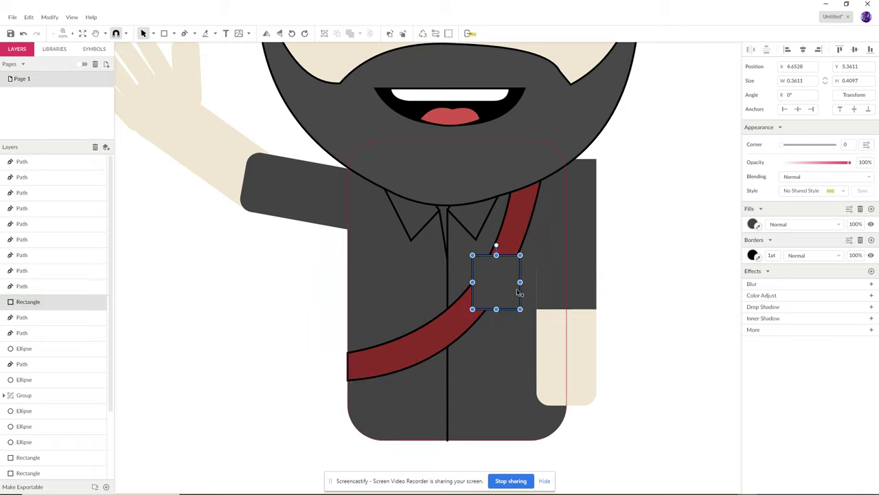
key(ctrl+bracketleft)
key(ctrl+bracketleft)
key(ctrl+bracketleft)
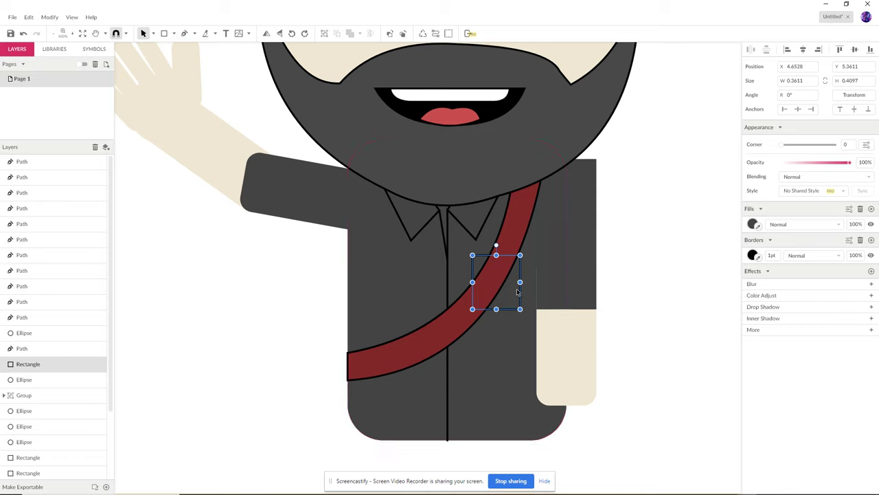
click(676, 262)
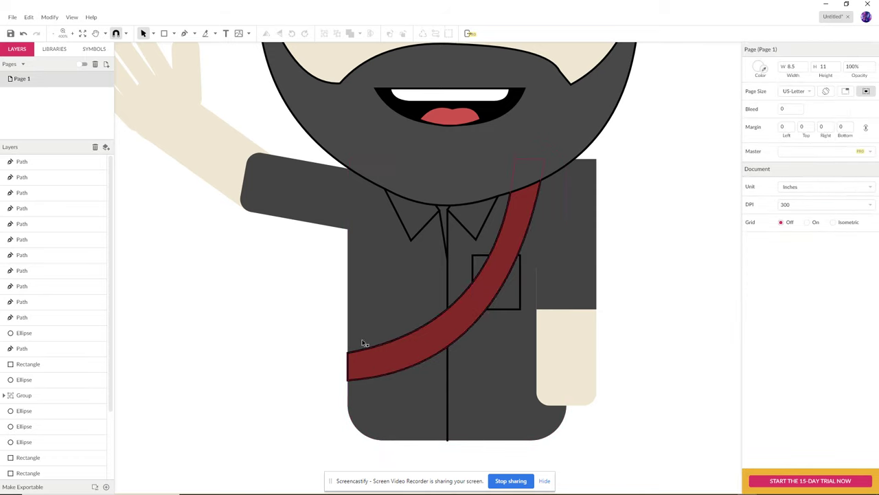
Draw a rounded-corner box at the sash's lower end filled #262424
click(175, 34)
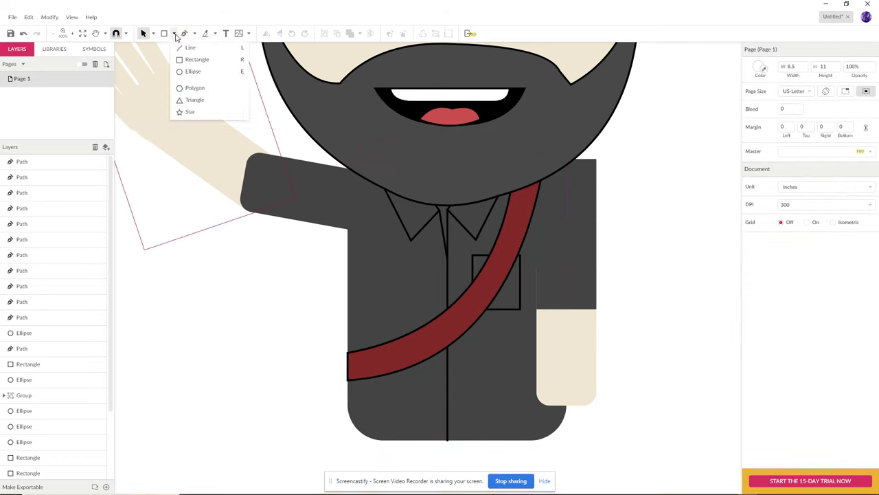
click(192, 60)
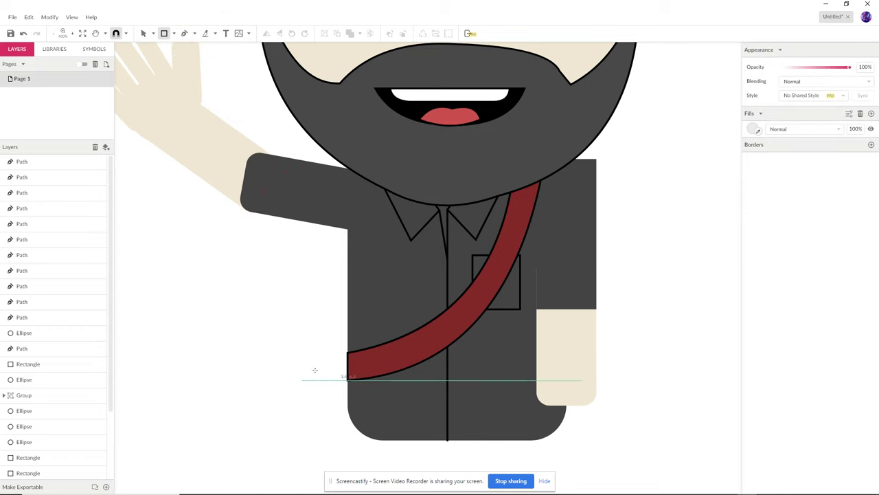
drag(284, 348, 358, 408)
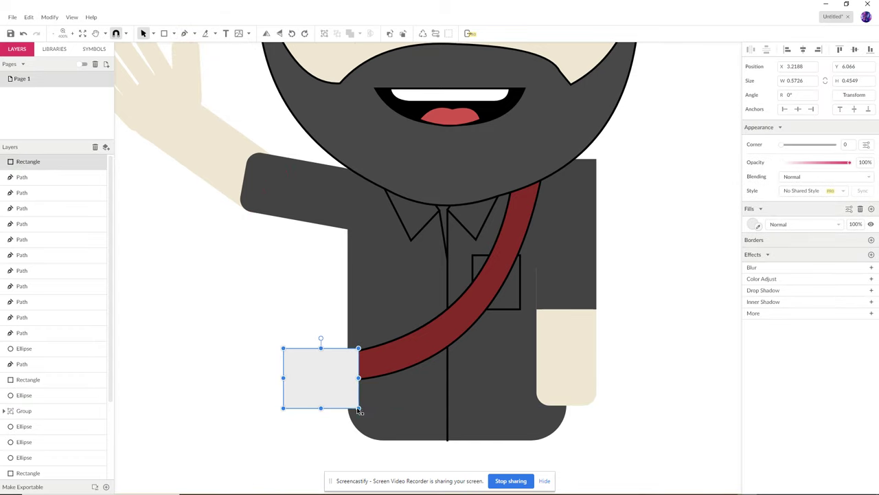
click(153, 34)
click(176, 61)
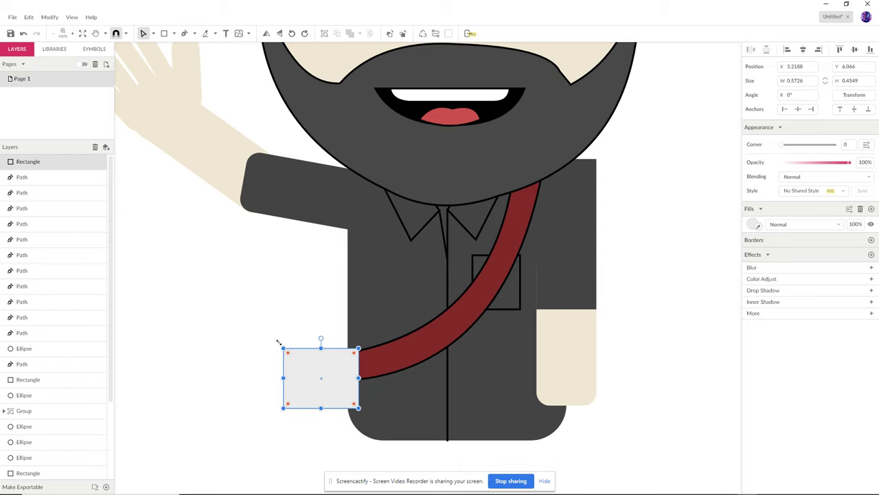
mouse_move(289, 353)
mouse_down()
mouse_move(304, 365)
mouse_move(304, 357)
mouse_up()
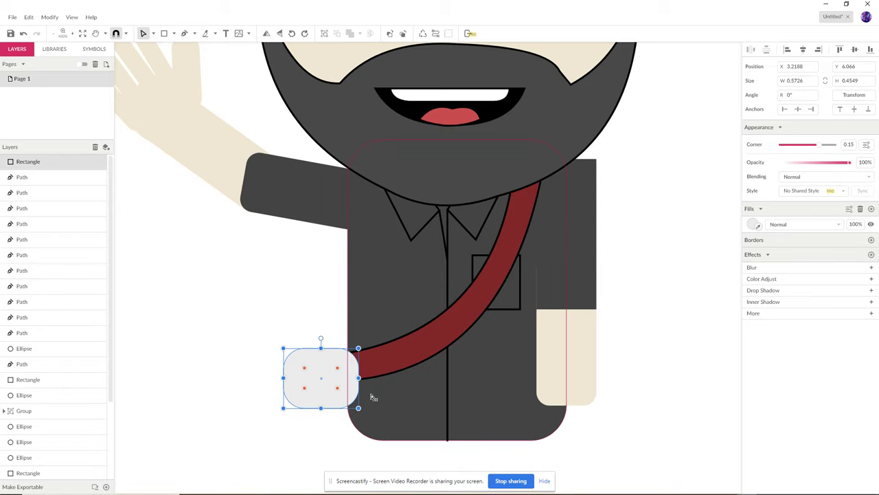
click(754, 224)
mouse_move(764, 290)
mouse_down()
mouse_move(755, 284)
mouse_move(755, 297)
mouse_up()
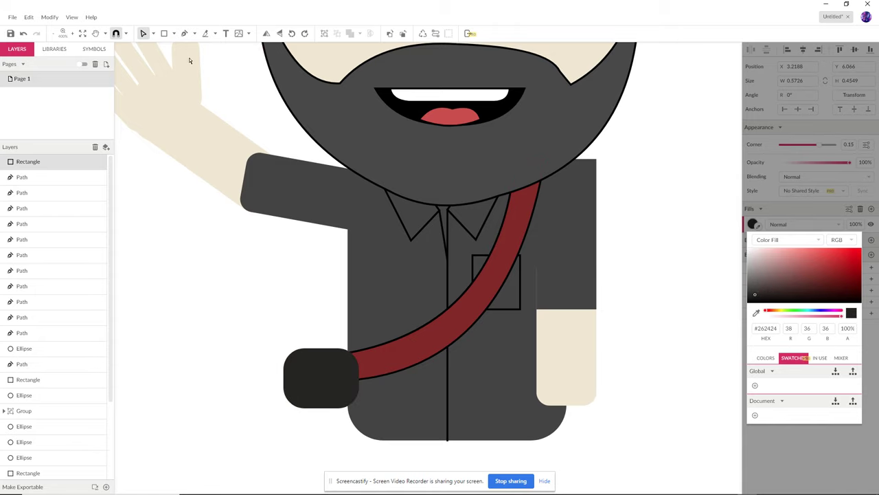
click(144, 33)
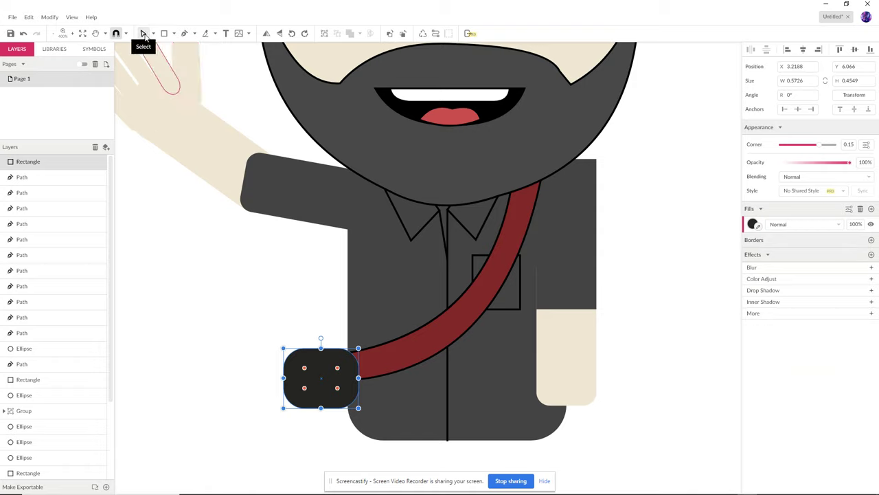
Copy the box into two small bumps on its top and draw a circular lens on it
click(151, 34)
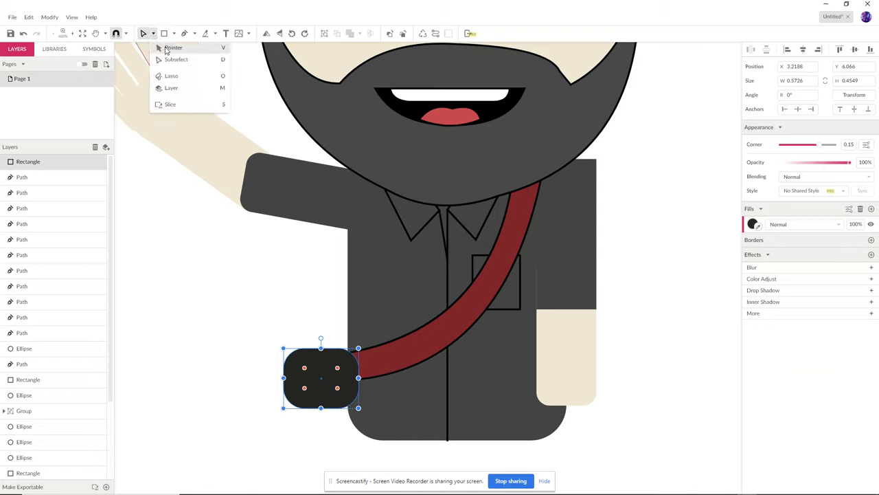
click(158, 49)
drag(329, 380, 328, 346)
click(243, 338)
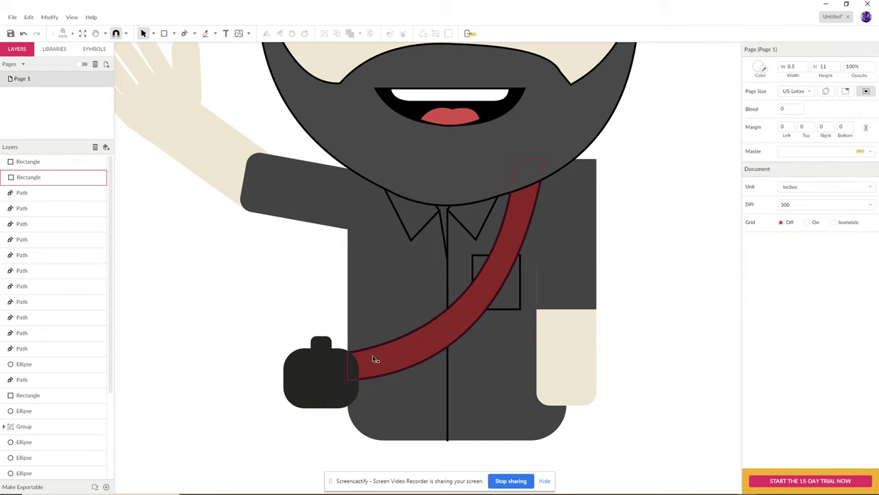
click(324, 347)
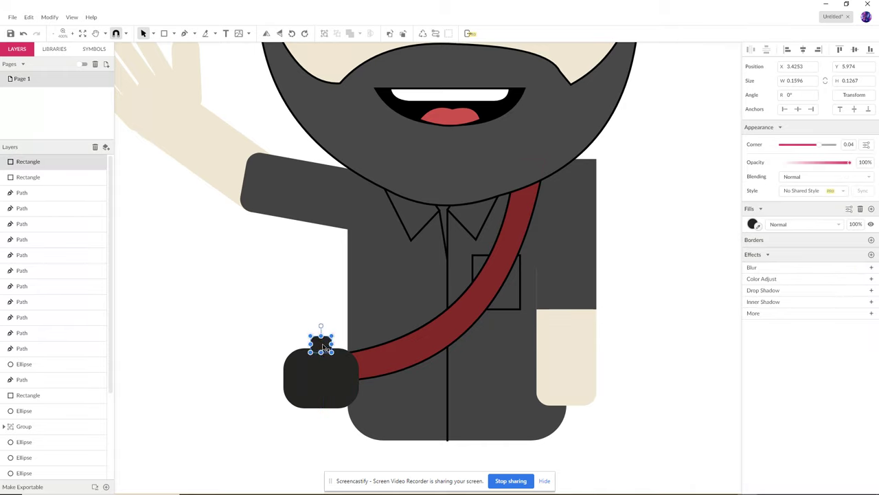
click(251, 315)
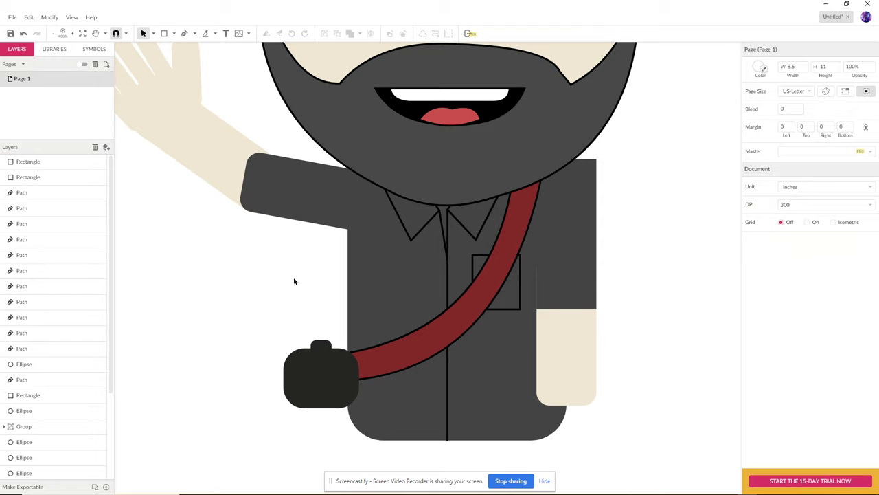
drag(319, 348, 300, 349)
click(255, 334)
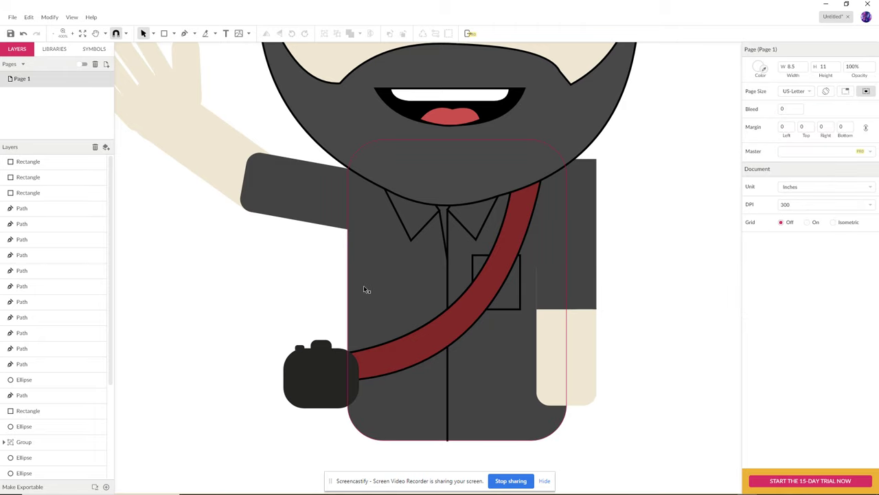
click(175, 33)
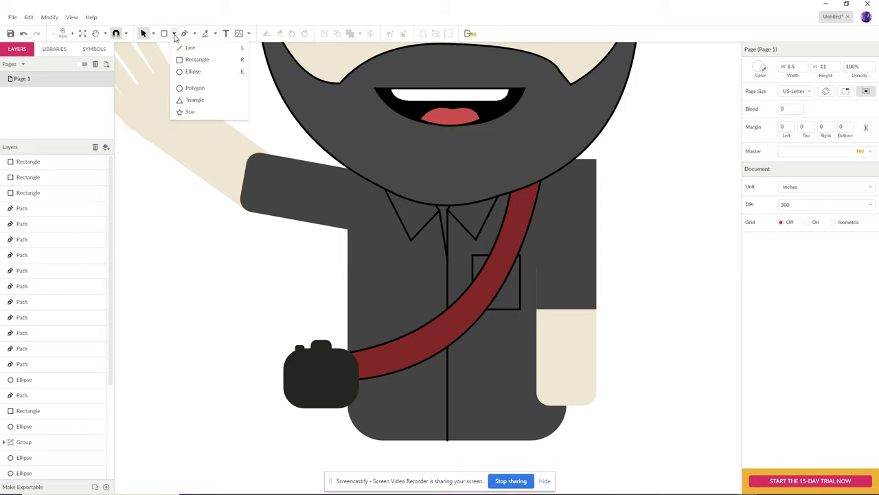
click(194, 72)
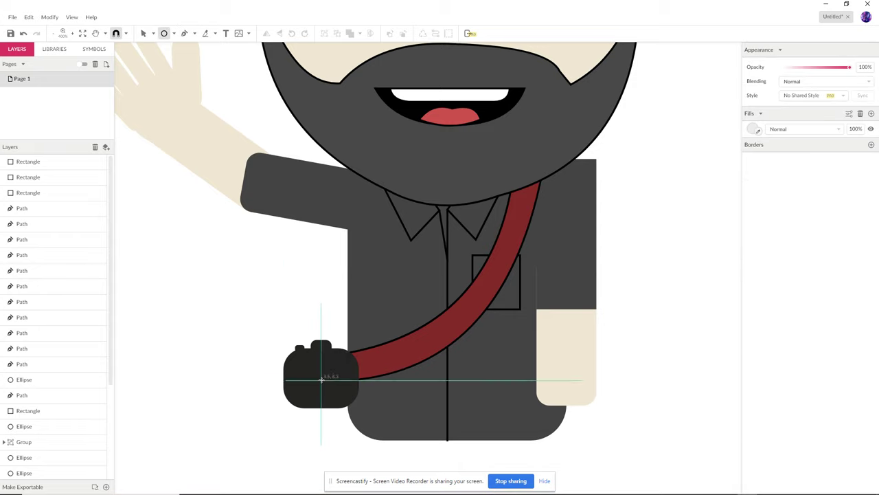
drag(320, 379, 344, 403)
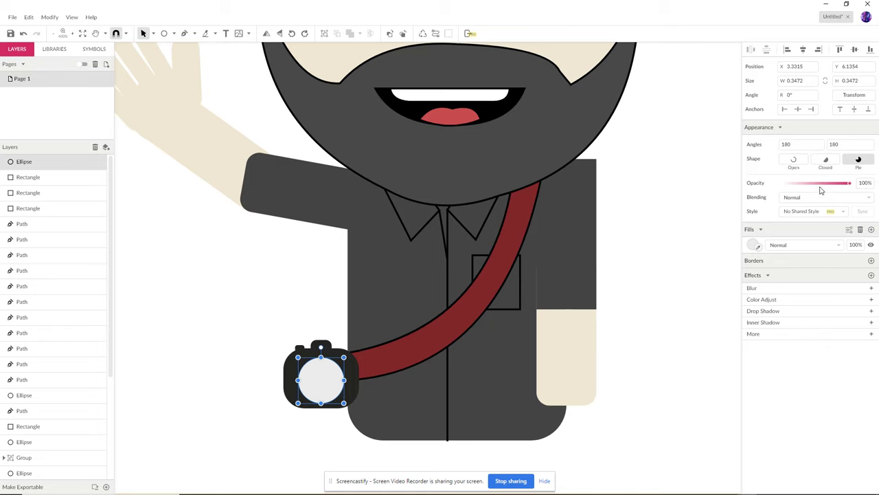
Fill the lens circle light blue (#C4E6F7)
click(755, 246)
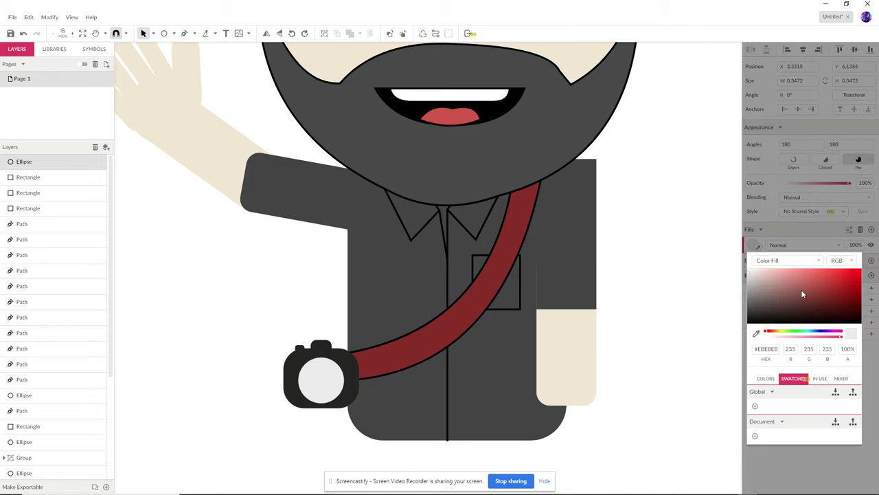
drag(778, 334, 810, 334)
click(771, 274)
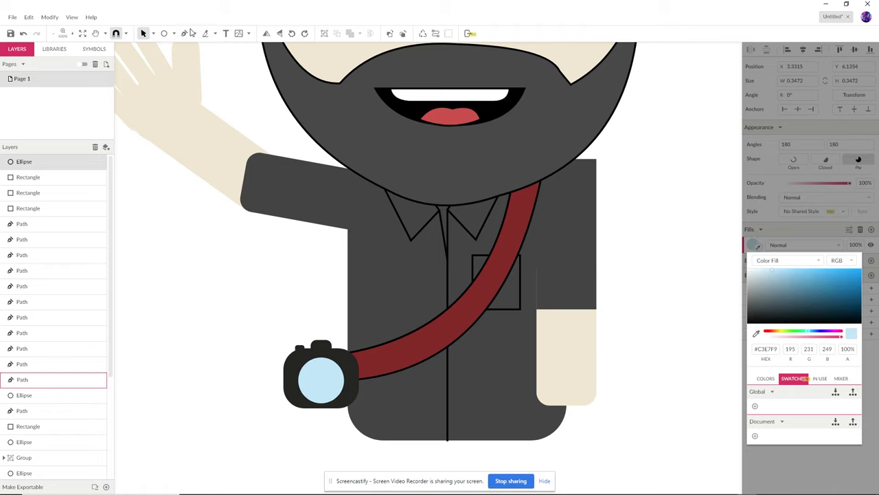
click(141, 34)
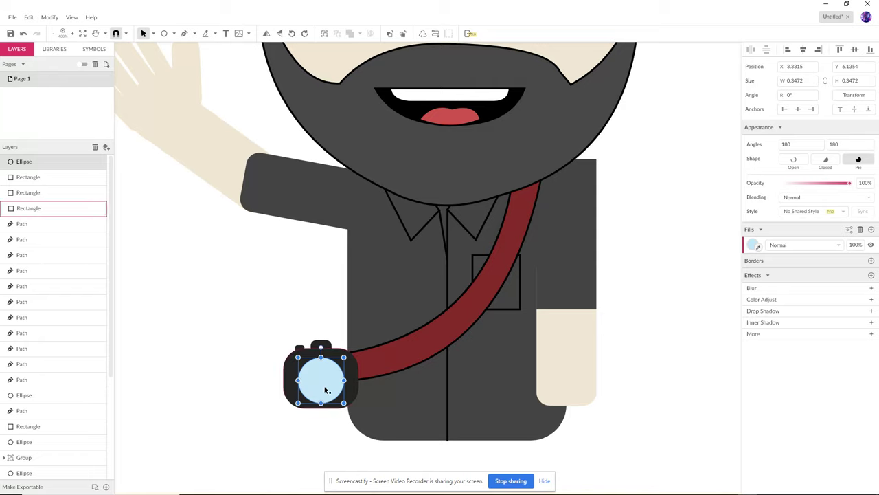
Add a smaller, paler blue inner circle inside the lens
drag(325, 390, 300, 306)
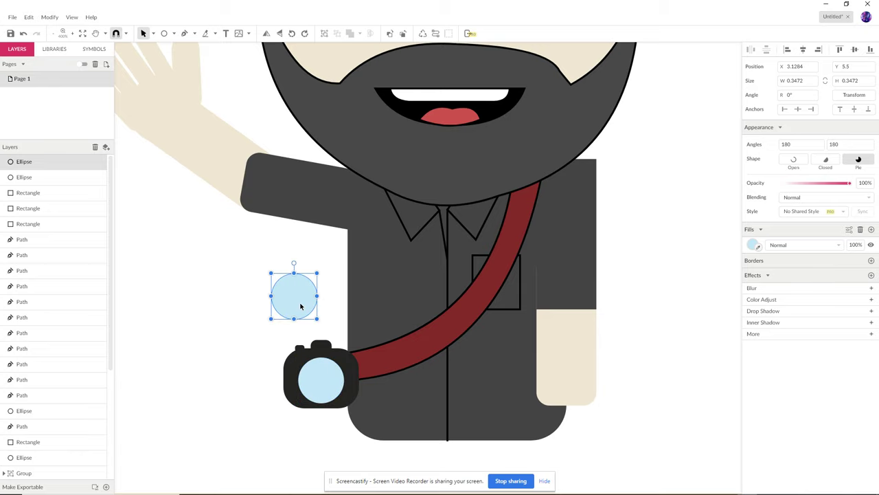
drag(327, 388, 329, 387)
drag(344, 356, 341, 359)
key(Down)
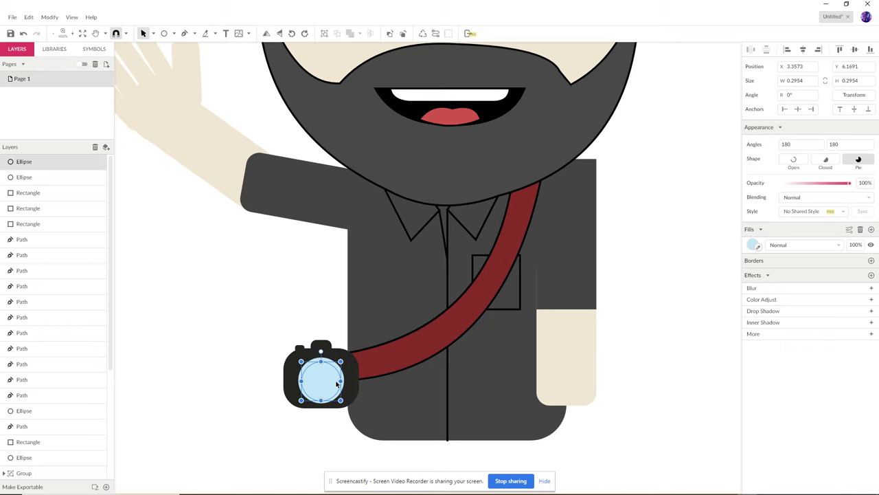
click(754, 245)
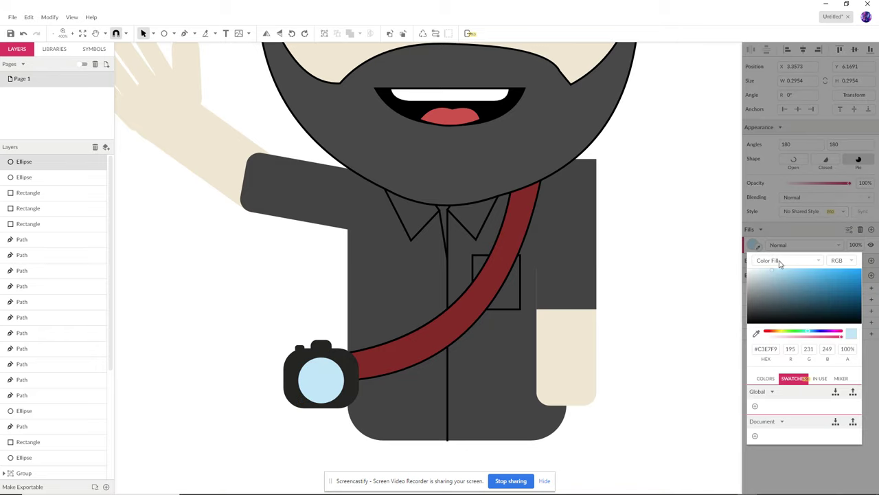
drag(763, 270, 762, 271)
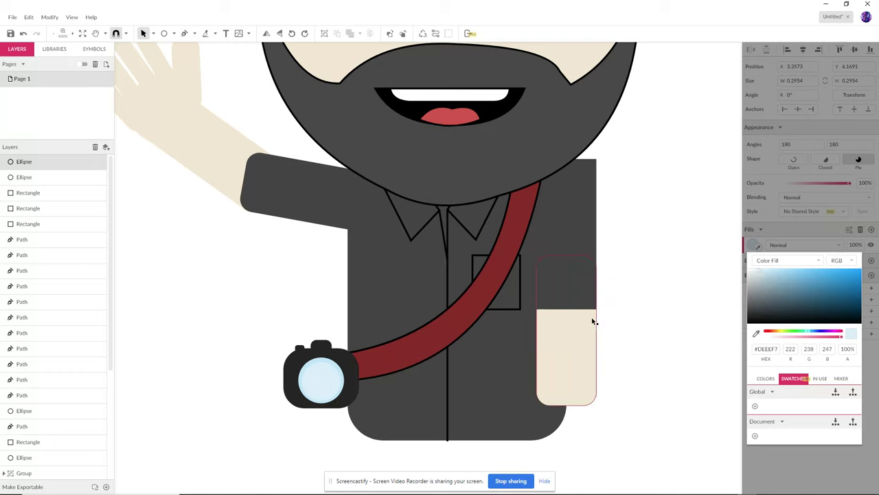
click(329, 386)
key(Up)
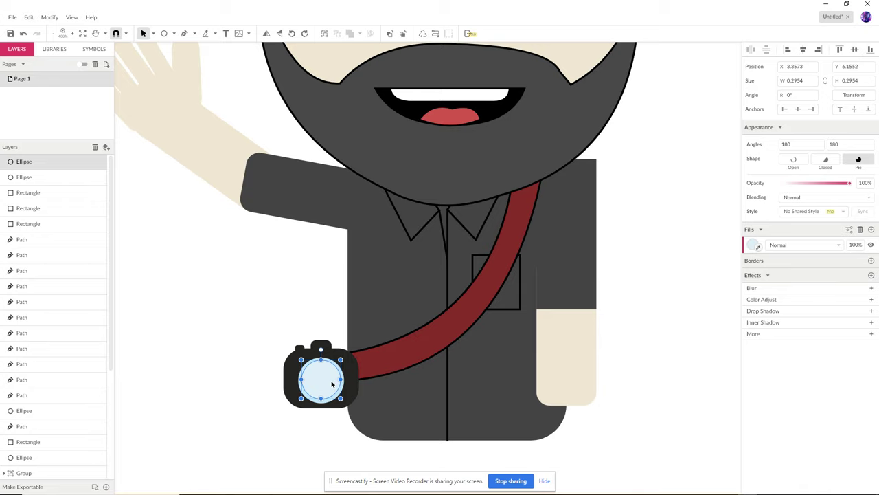
Duplicate the inner circle into a small grey (#797D80) centre dot
key(ctrl+d)
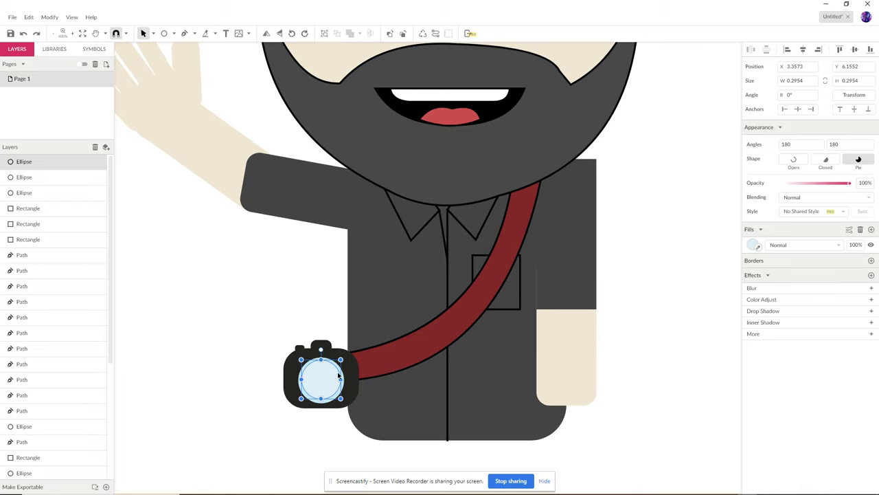
drag(341, 359, 327, 373)
key(Down)
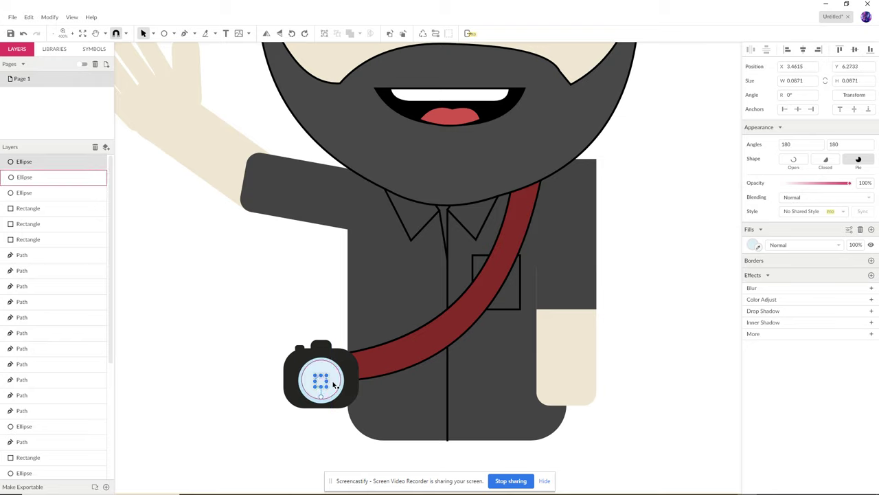
key(Up)
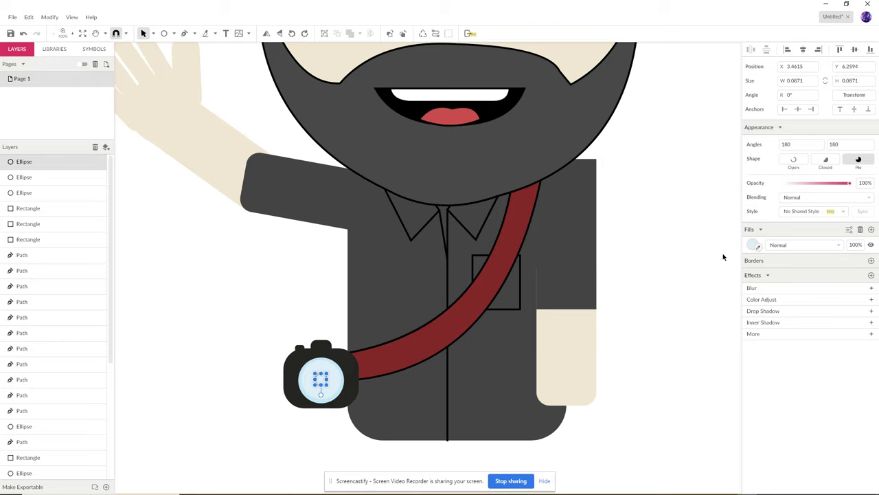
click(756, 246)
drag(759, 294, 753, 296)
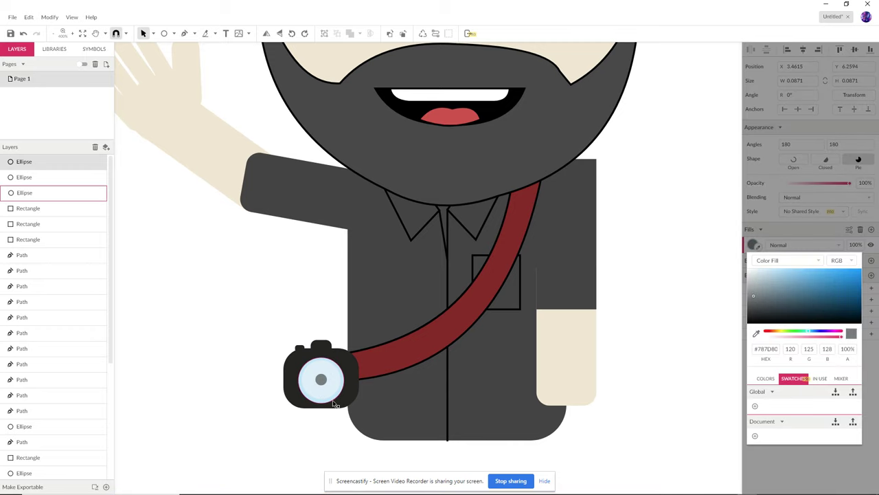
Duplicate the camera body into a narrow #080808 strip on its left side
click(226, 357)
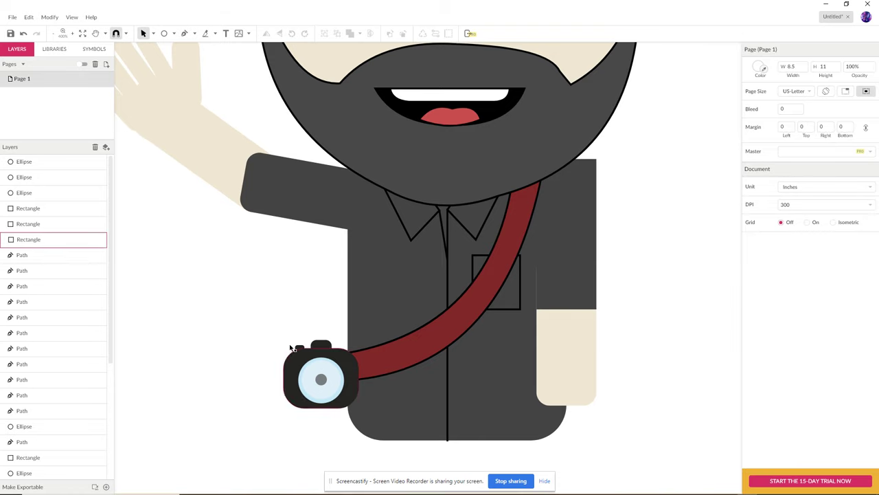
click(41, 239)
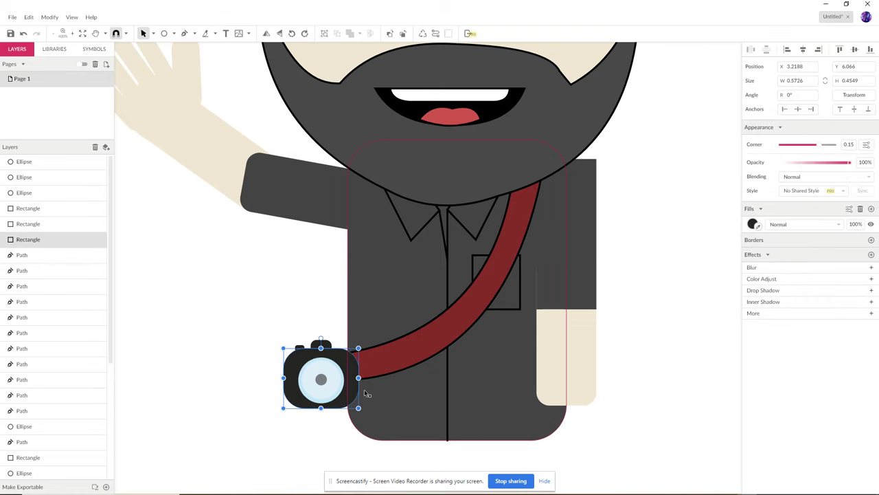
key(ctrl+d)
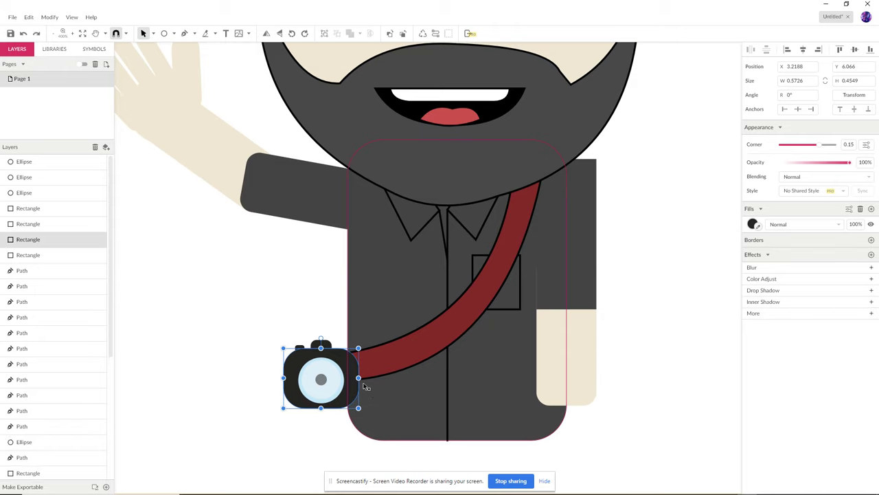
drag(358, 377, 298, 375)
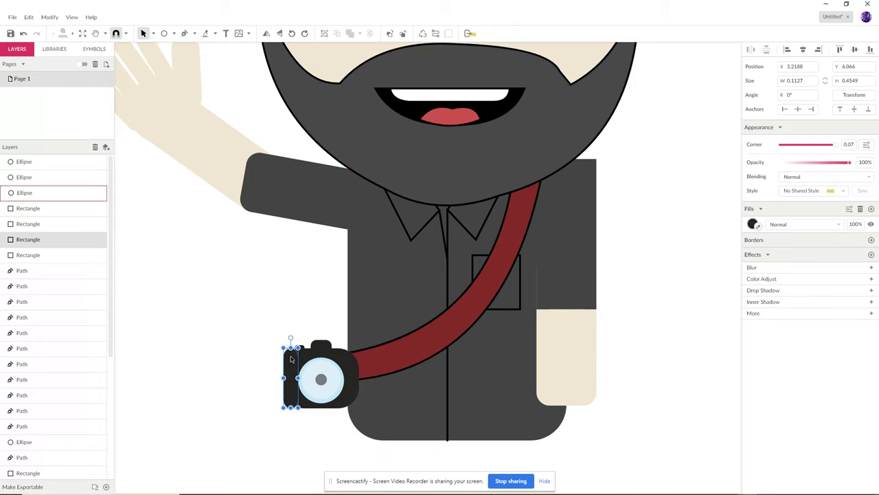
click(754, 225)
click(749, 300)
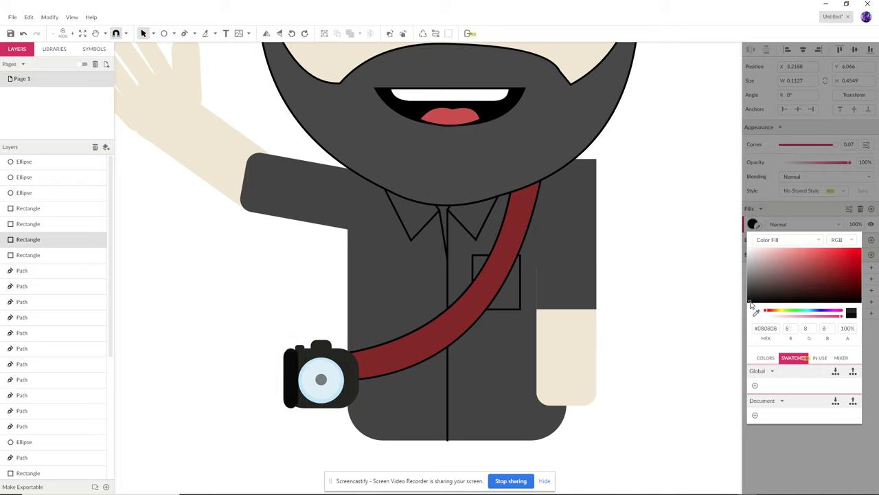
click(288, 383)
key(Left)
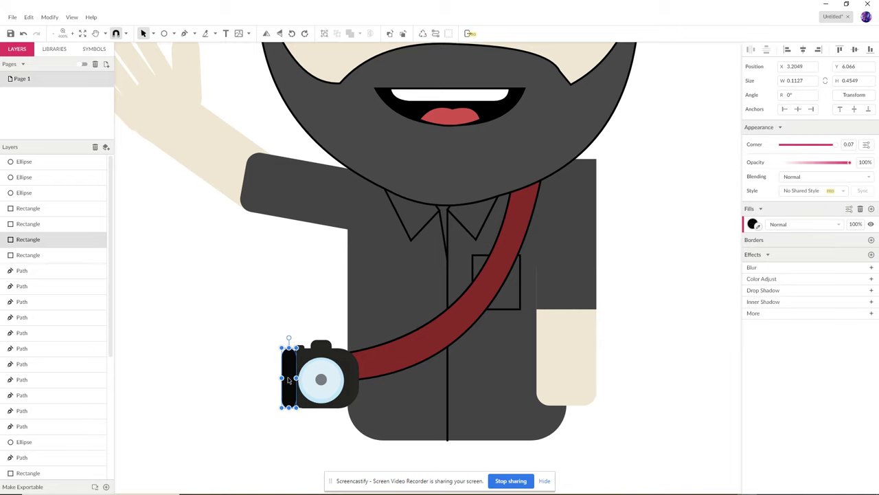
click(251, 360)
drag(264, 333, 339, 425)
right_click(316, 374)
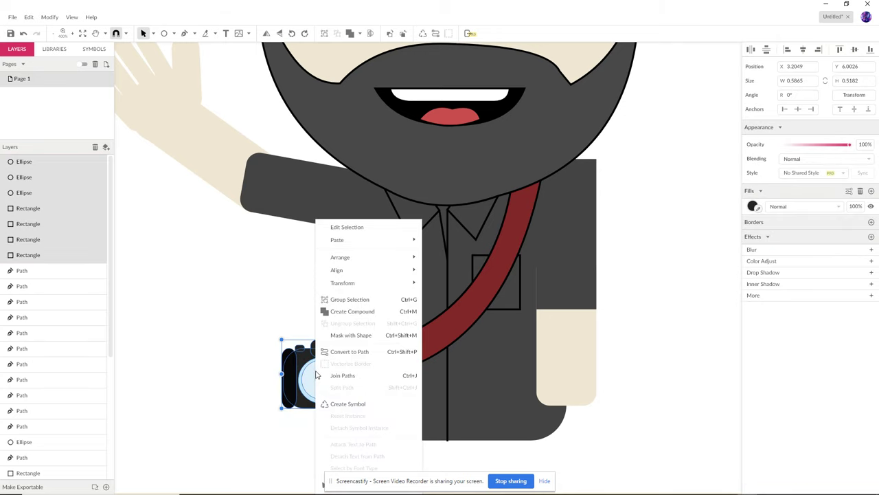
Group the camera parts, shift the group slightly left and rotate it counter-clockwise
click(365, 303)
drag(336, 376, 364, 389)
drag(348, 350, 330, 355)
click(272, 338)
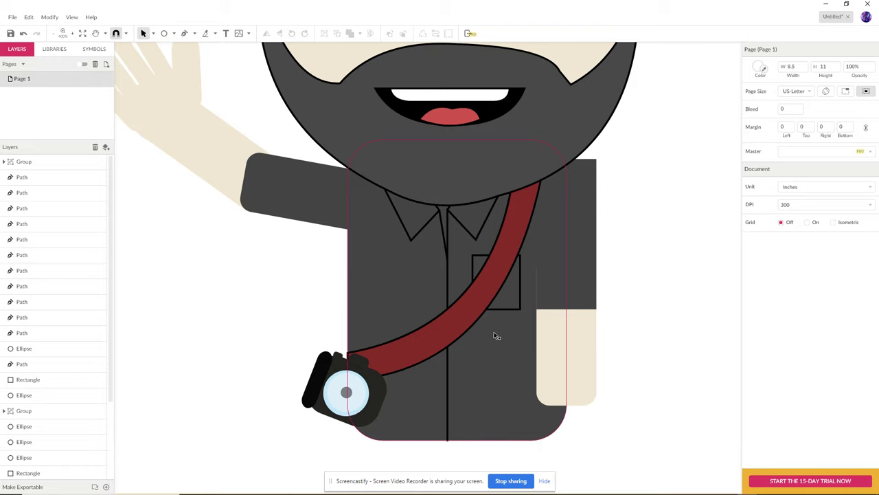
scroll(557, 300, down, 4)
key(v)
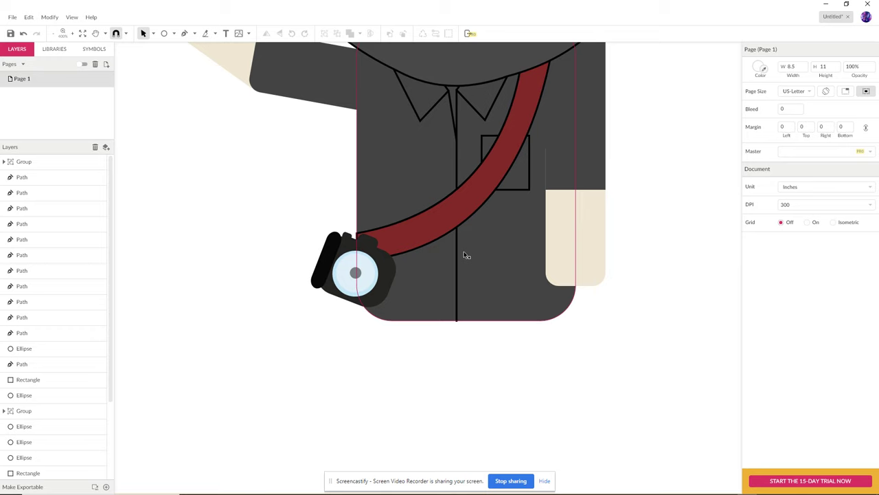
key(h)
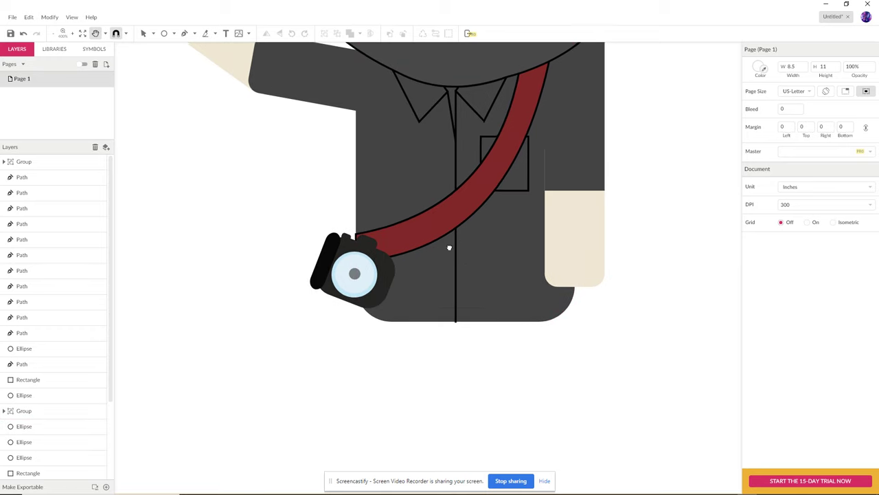
drag(456, 222, 453, 401)
scroll(463, 314, up, 5)
Add a drop shadow (5px blur, 65% opacity) to the right and left eyes
key(v)
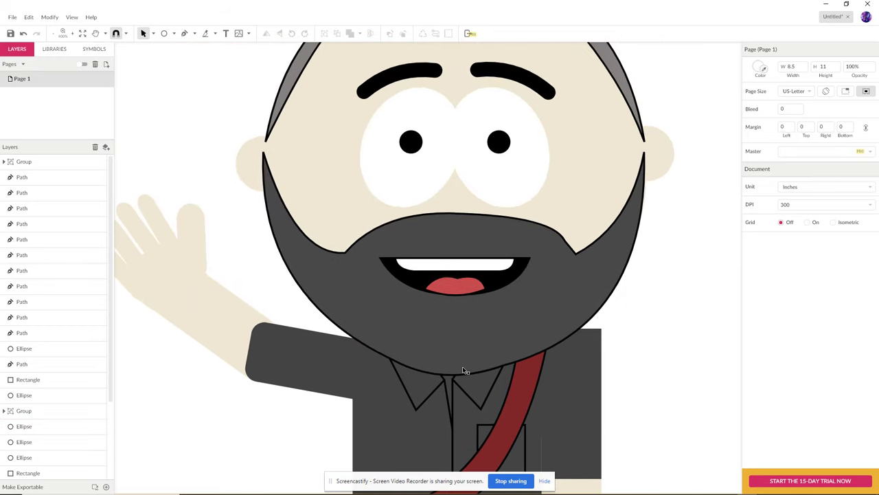
scroll(463, 371, down, 2)
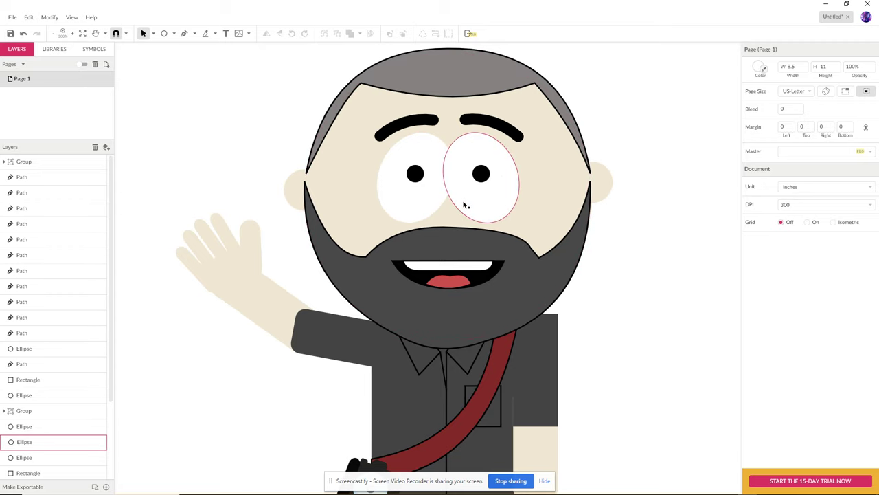
click(491, 209)
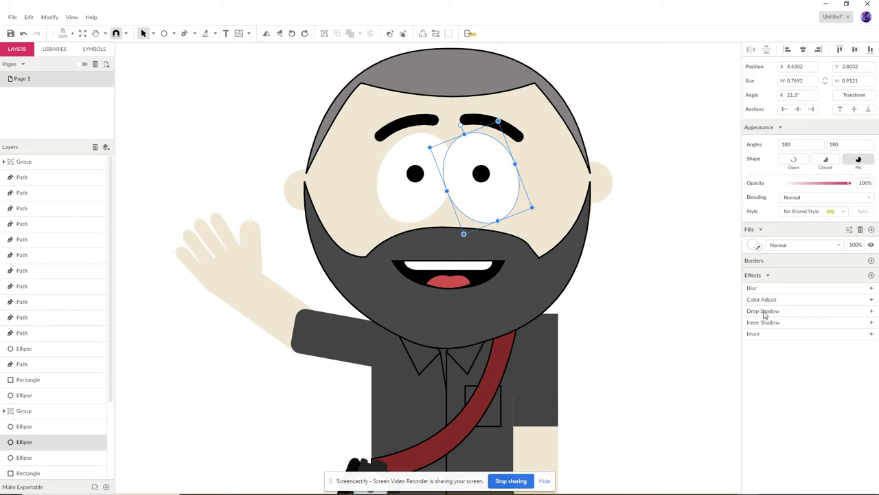
click(871, 311)
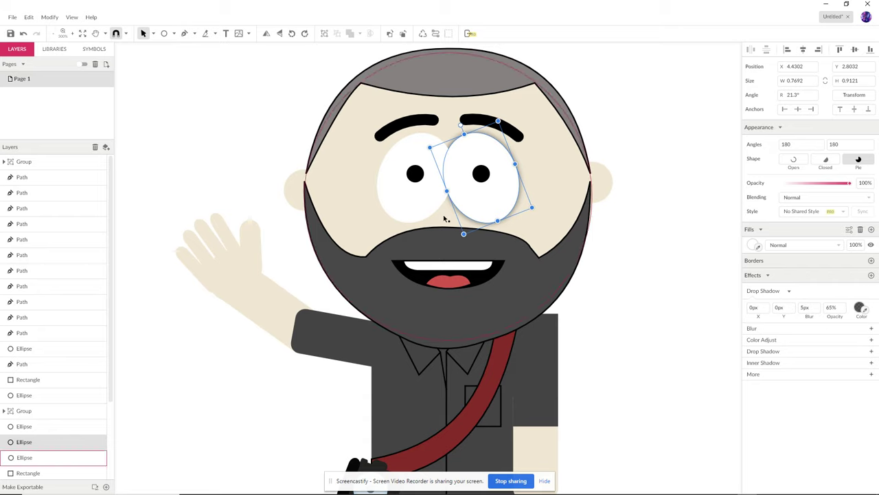
click(406, 203)
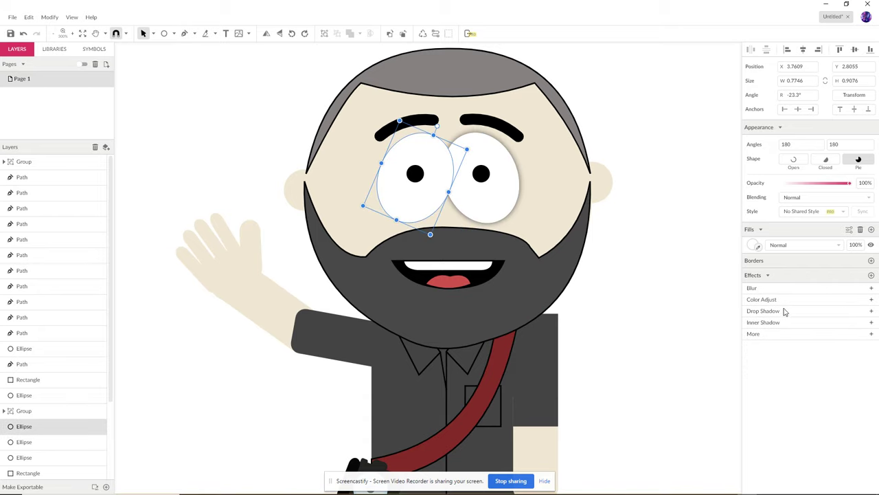
click(871, 315)
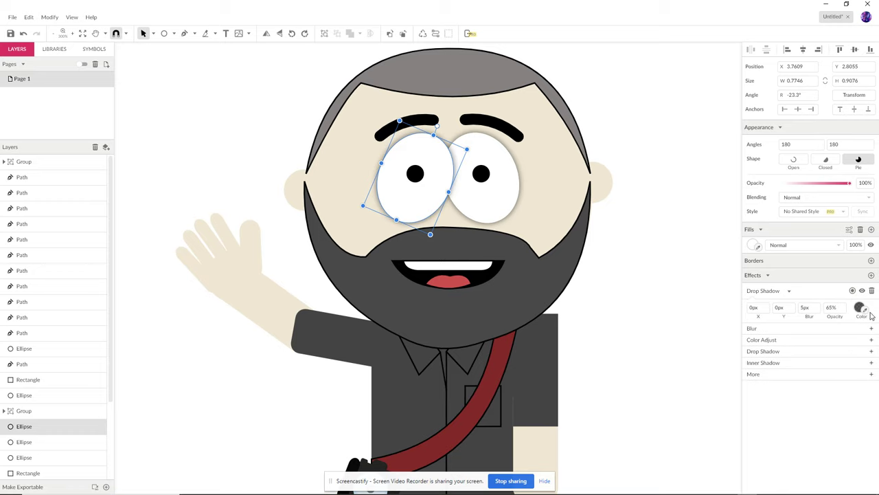
click(699, 276)
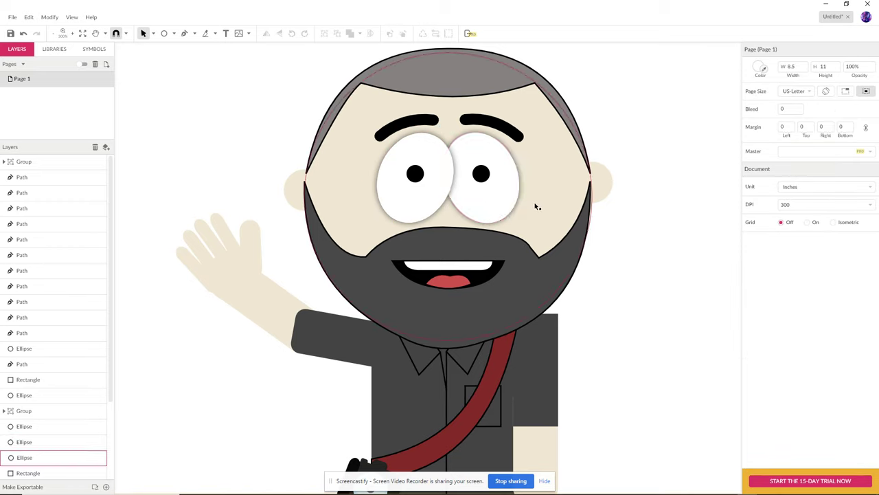
Add drop shadows to the beard and both shirt collar pieces
click(498, 321)
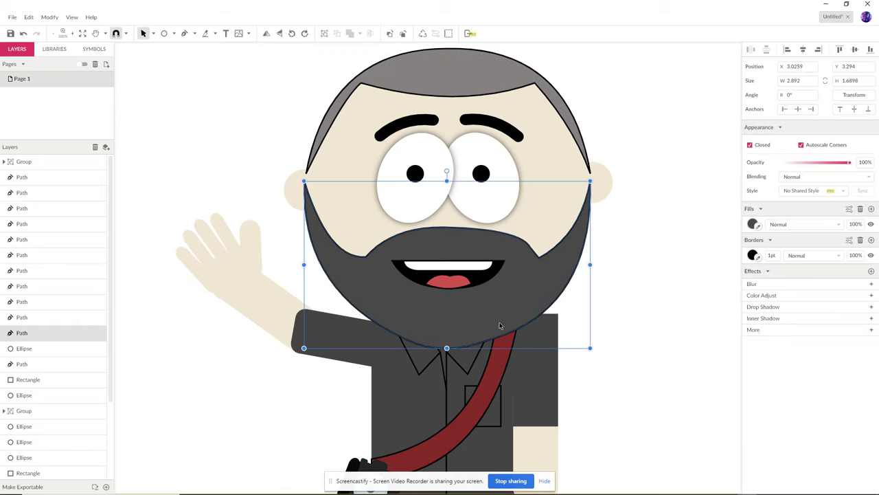
click(871, 307)
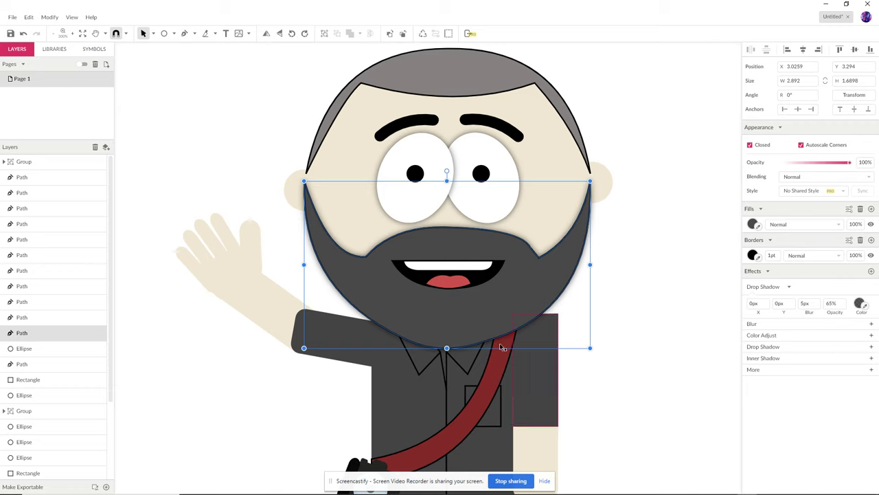
click(475, 370)
click(467, 362)
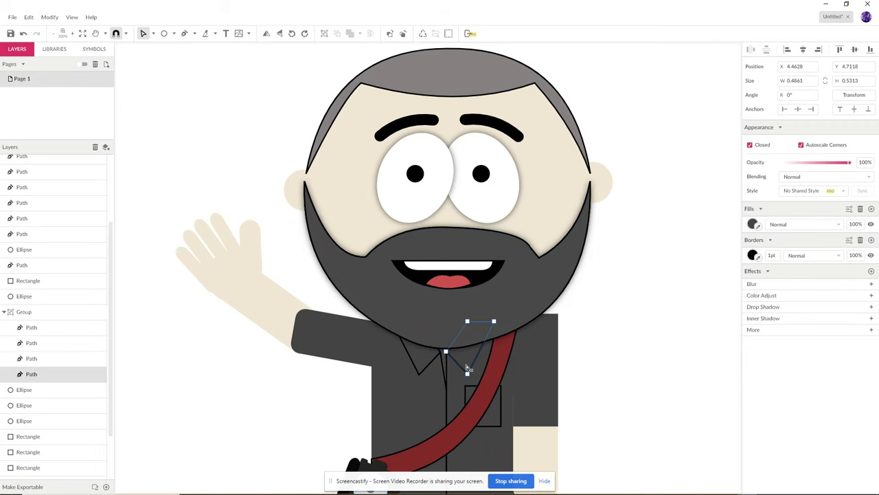
shift+click(427, 366)
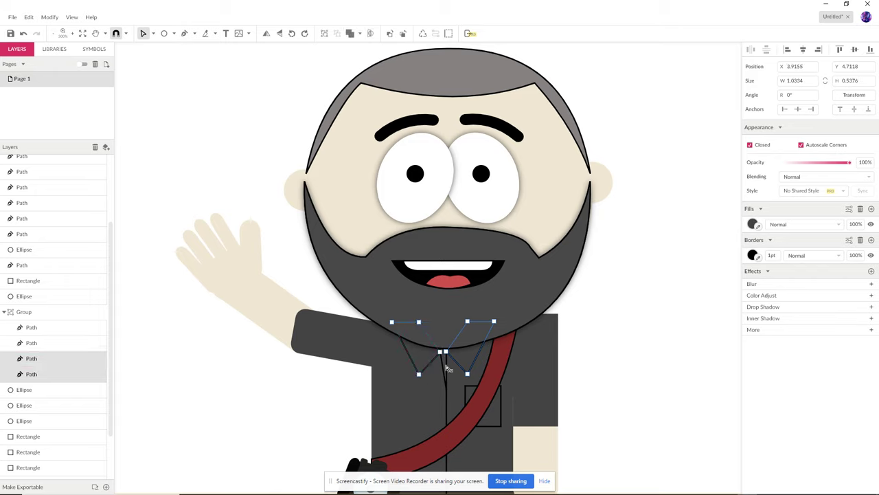
click(871, 309)
click(653, 334)
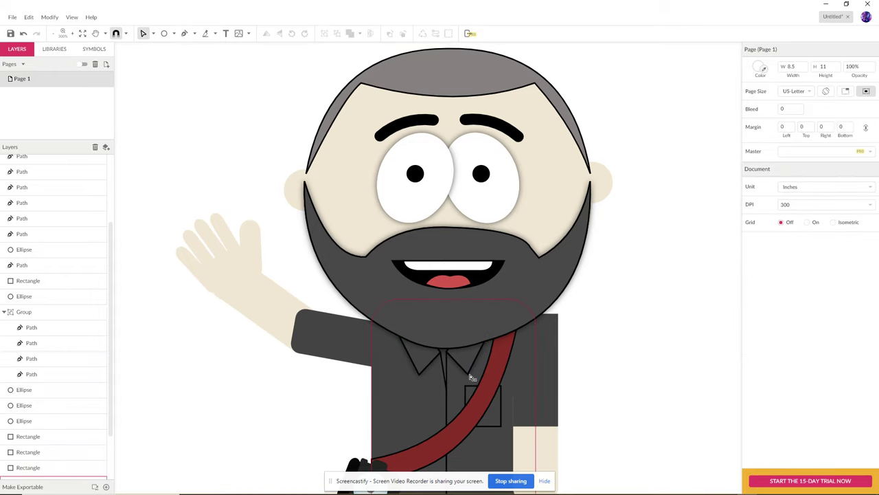
key(space)
drag(682, 324, 682, 321)
key(v)
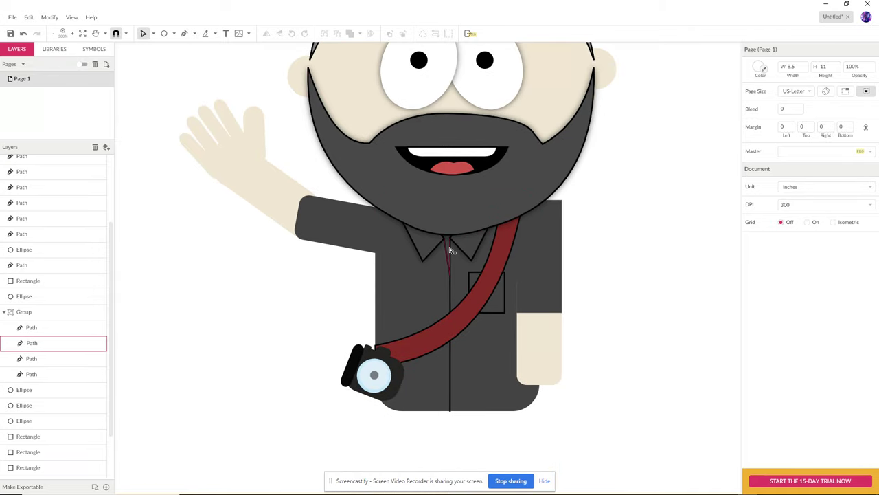
Add a drop shadow to the camera
click(405, 382)
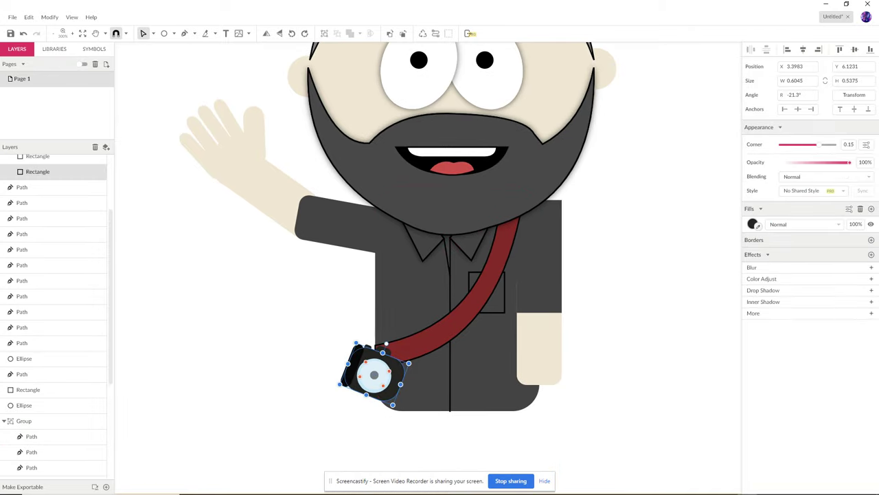
click(871, 289)
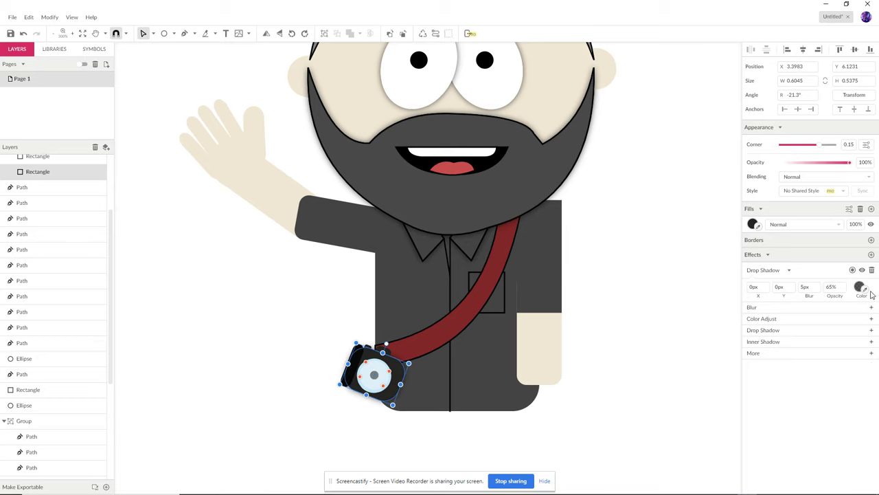
click(653, 331)
key(space)
drag(580, 261, 569, 318)
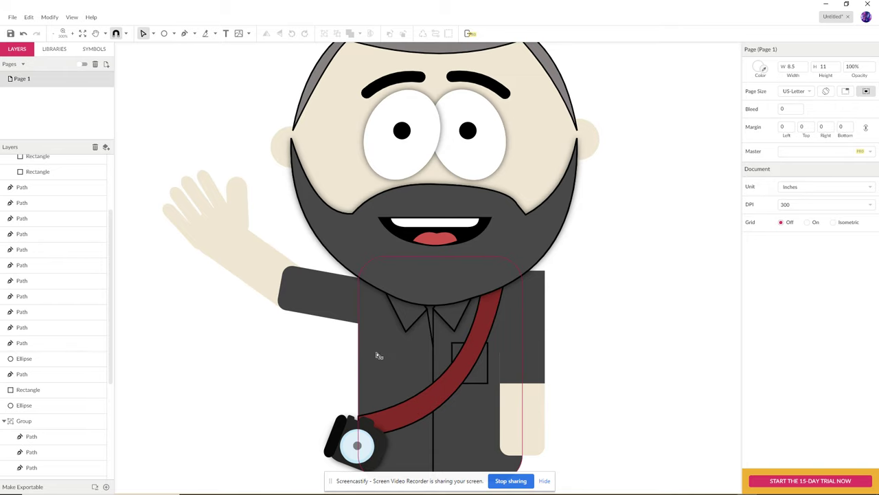
Give the right sleeve a linear gradient from the shirt's dark grey to near black
click(526, 336)
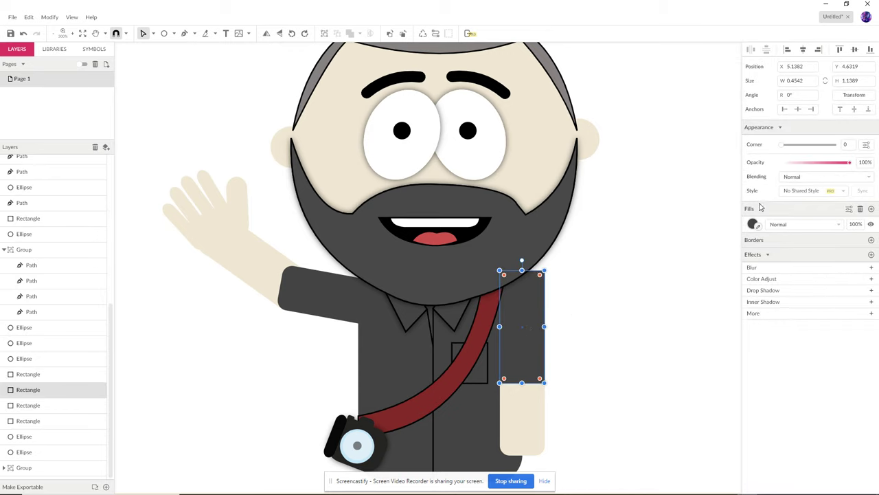
click(753, 224)
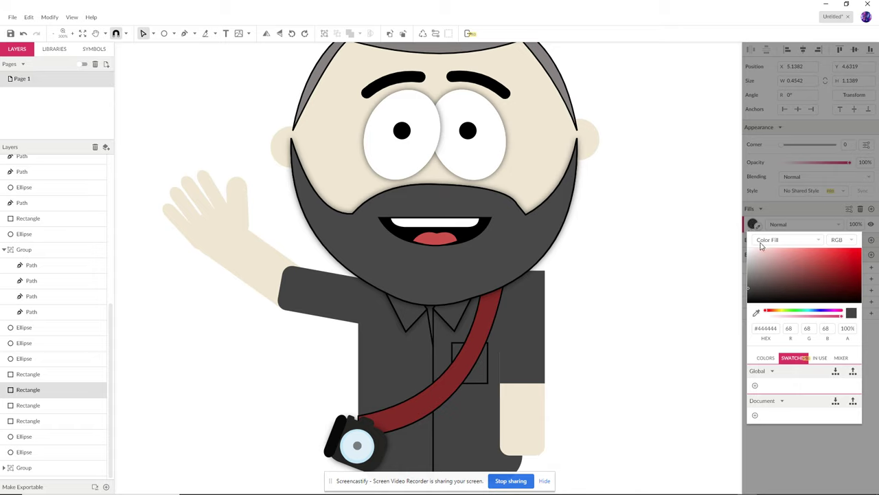
click(818, 242)
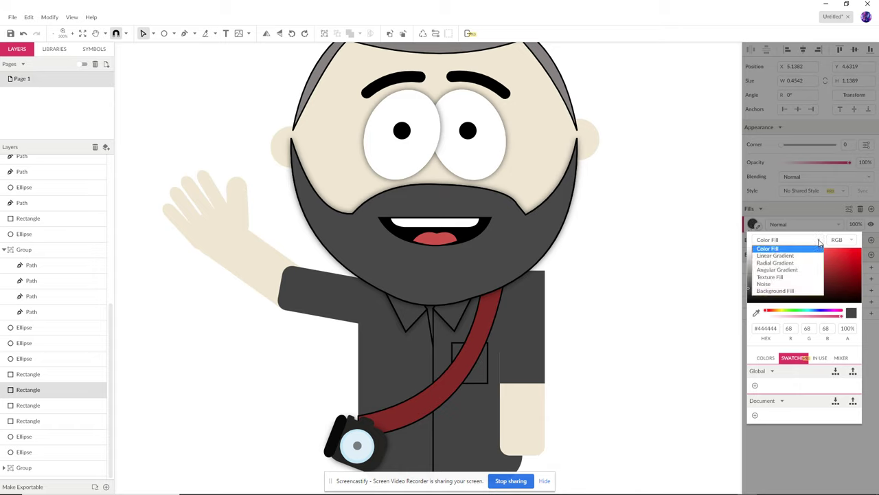
click(772, 256)
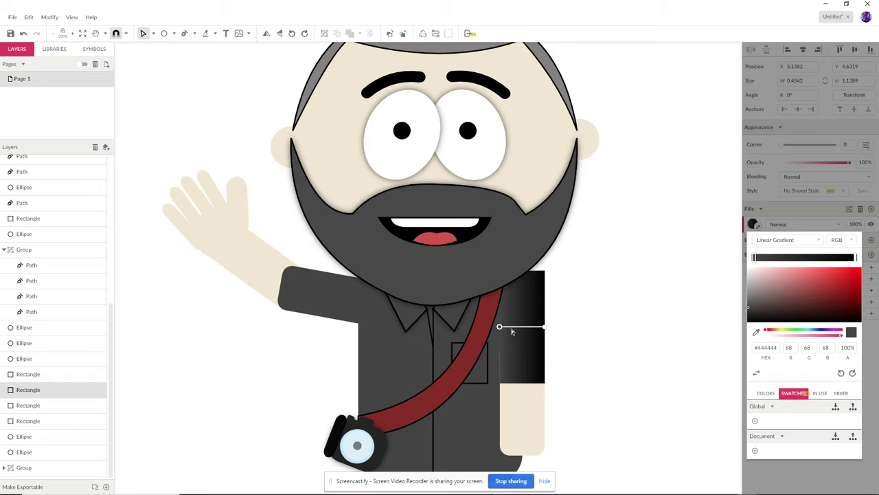
mouse_move(501, 329)
mouse_down()
mouse_move(514, 327)
mouse_move(504, 329)
mouse_up()
click(545, 329)
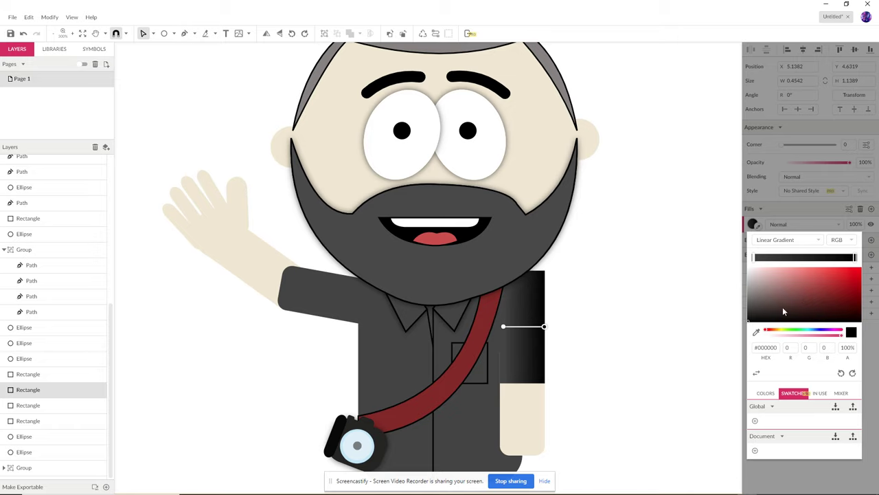
mouse_move(751, 322)
mouse_down()
mouse_move(753, 310)
mouse_move(751, 317)
mouse_up()
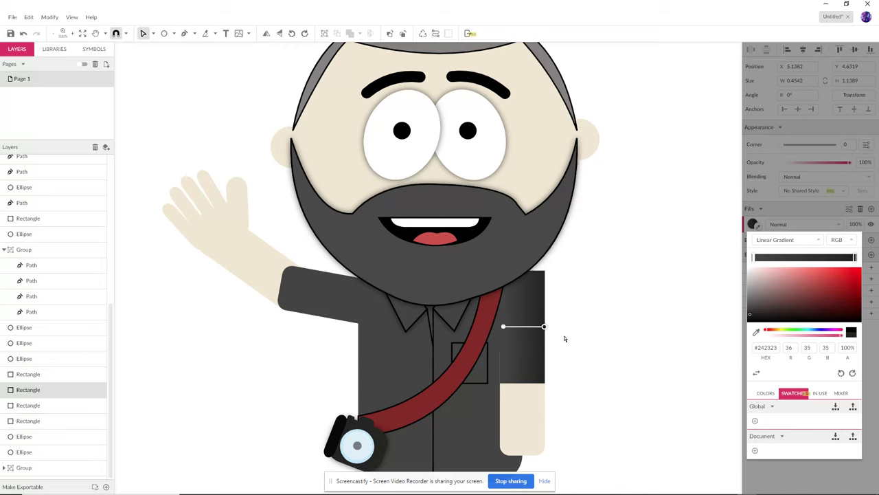
click(577, 356)
click(579, 355)
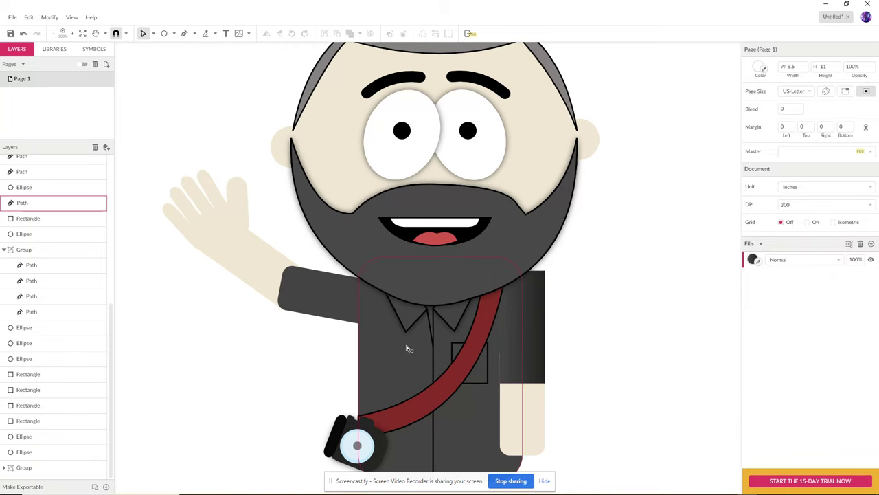
Fill the shirt body with a linear gradient from dark grey at the chest to near black
click(406, 372)
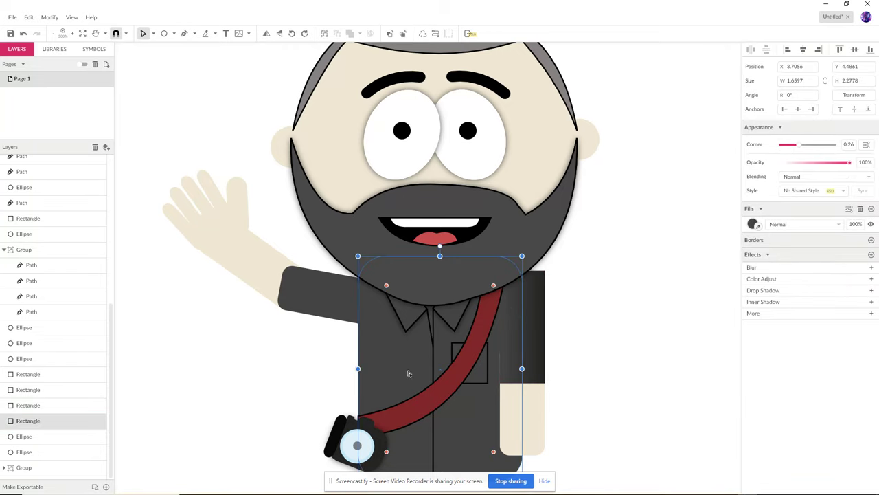
click(755, 225)
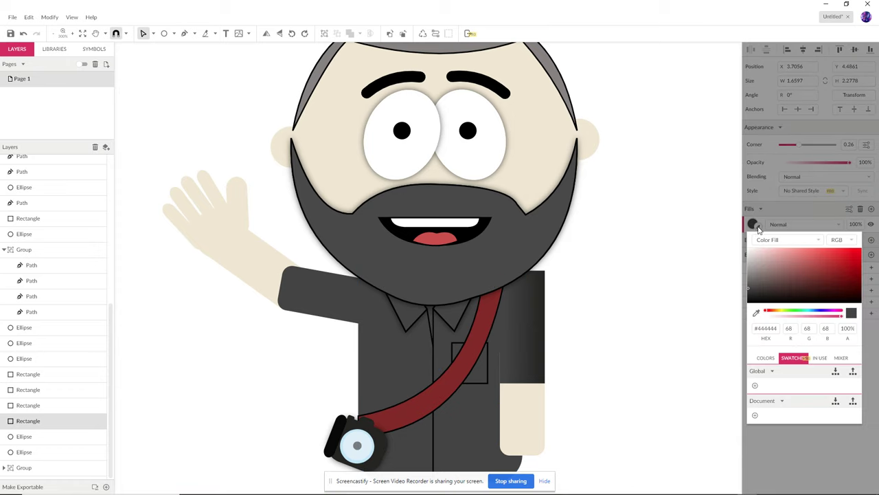
click(815, 242)
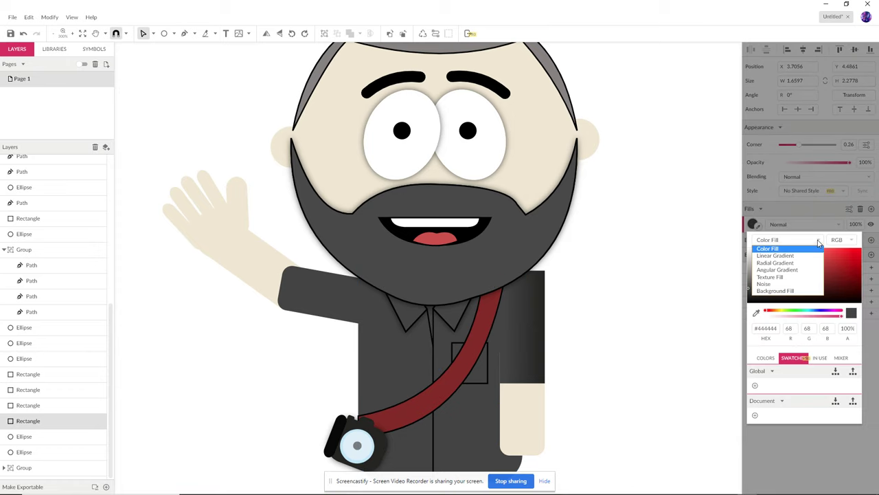
click(785, 256)
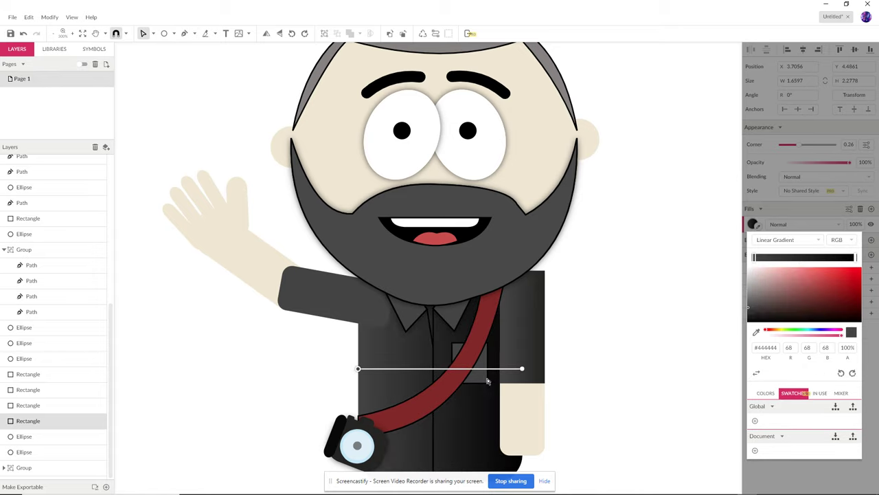
drag(358, 372, 374, 369)
click(523, 370)
drag(749, 317, 751, 322)
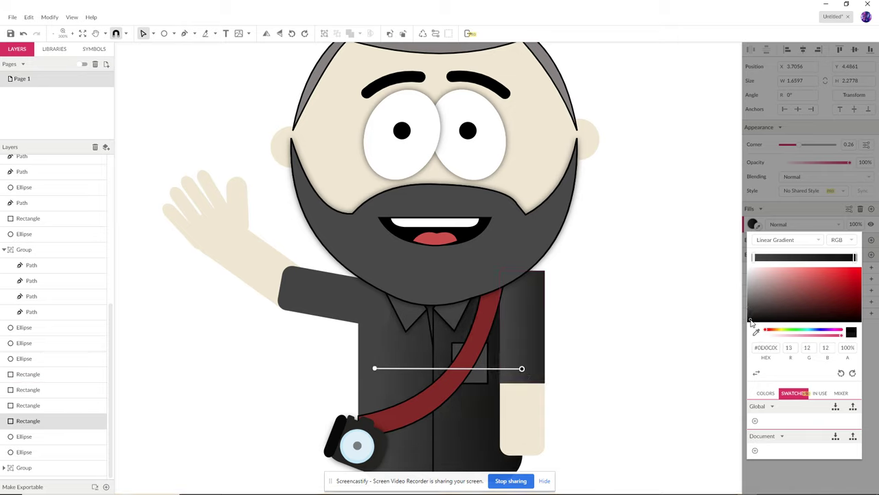
click(622, 337)
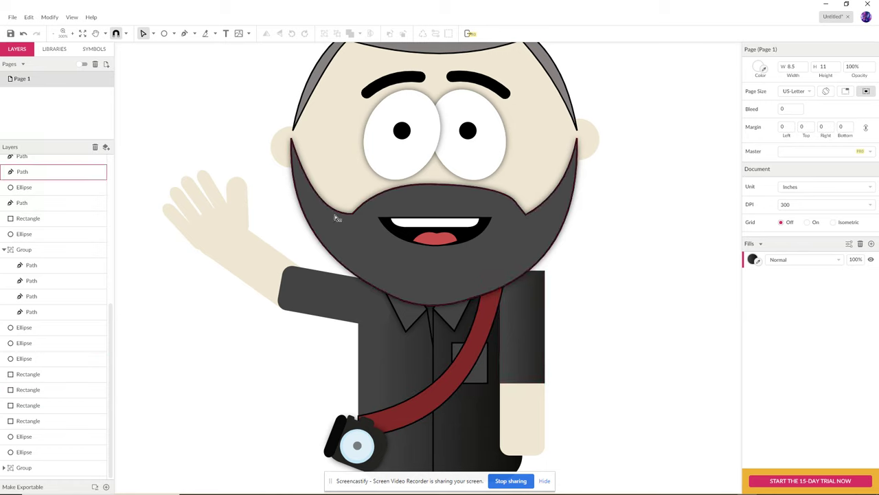
Fill the beard with a radial gradient, light grey at the mouth fading to near-black edges
click(503, 271)
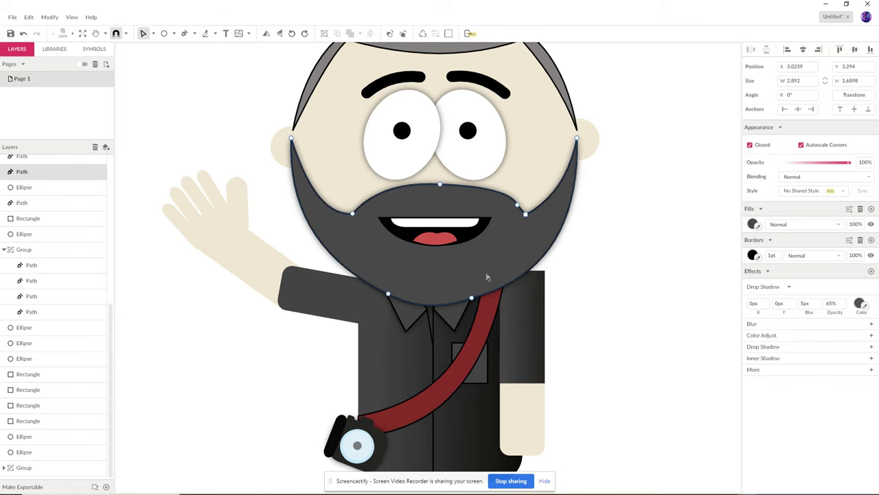
click(753, 224)
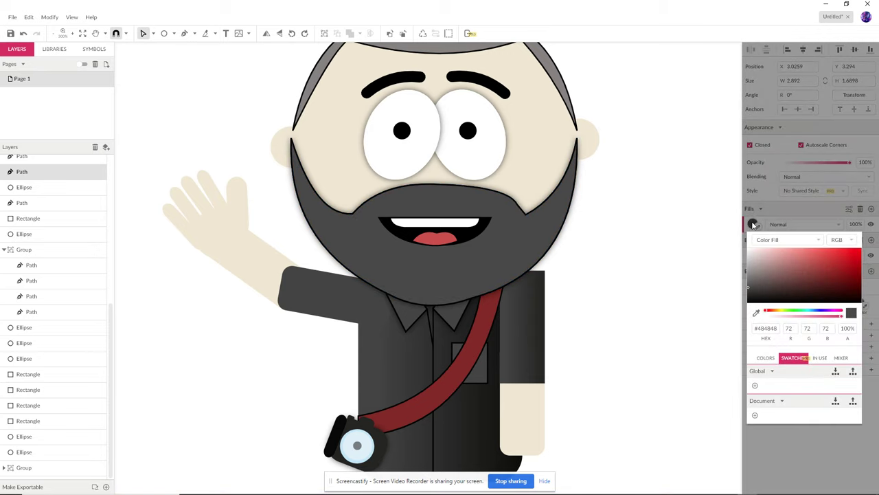
click(816, 241)
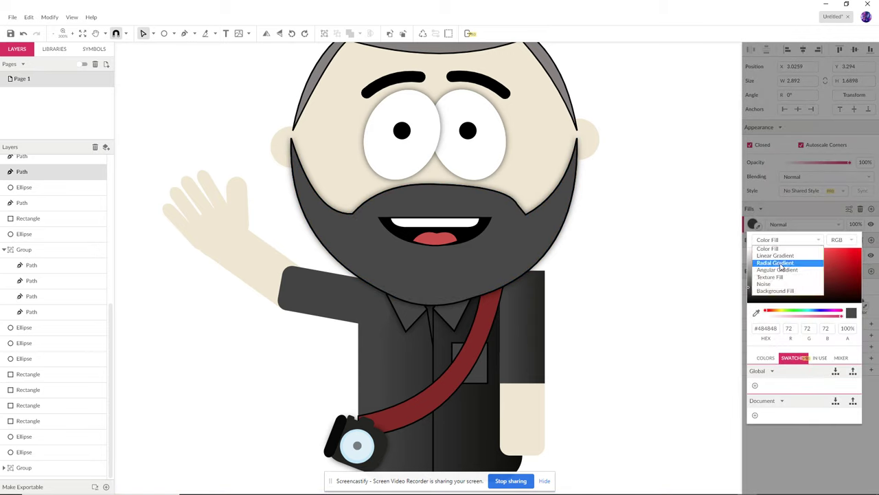
click(778, 263)
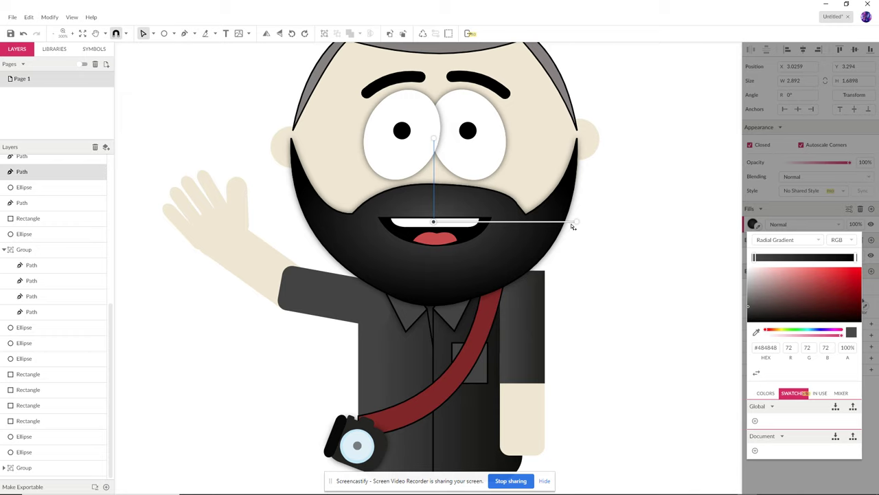
drag(579, 225, 500, 277)
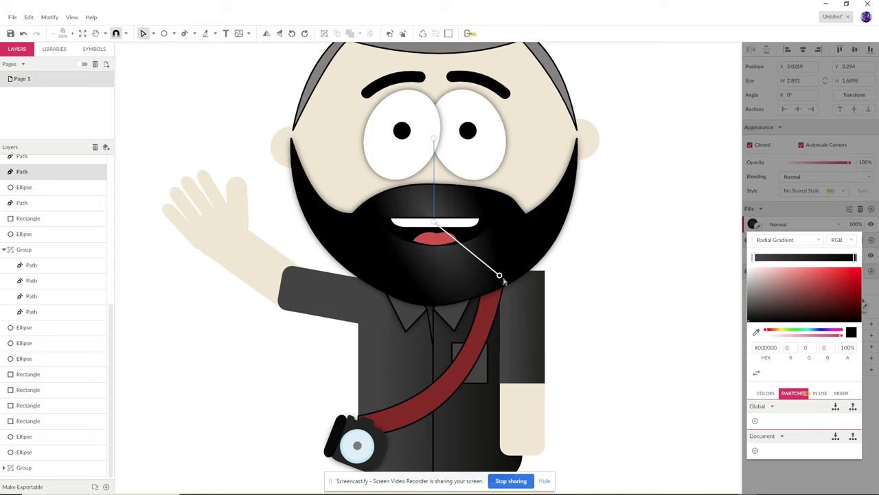
drag(753, 323, 752, 316)
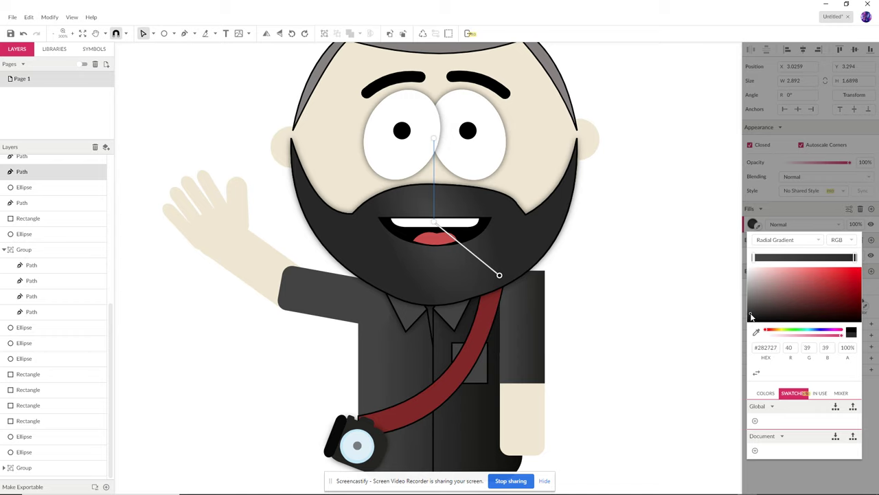
click(434, 222)
drag(747, 309, 748, 297)
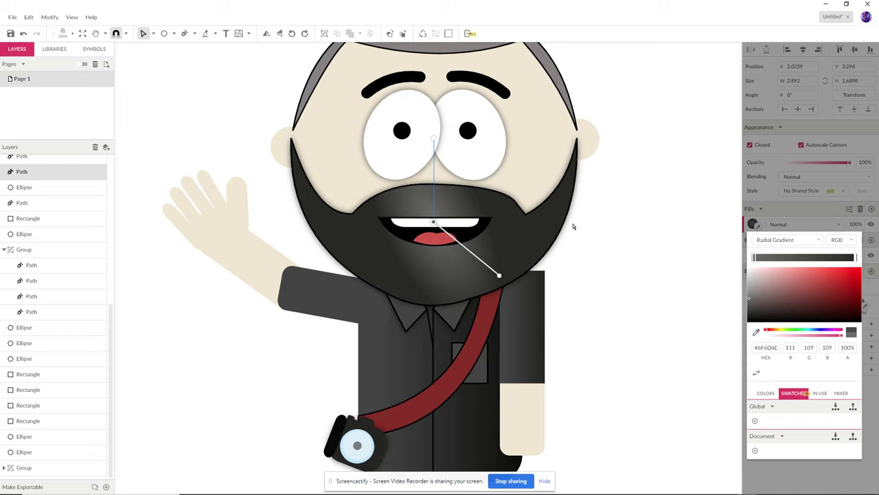
mouse_move(434, 141)
mouse_down()
mouse_move(520, 165)
mouse_move(530, 191)
mouse_move(551, 186)
mouse_move(545, 175)
mouse_move(522, 171)
mouse_move(530, 163)
mouse_move(457, 211)
mouse_move(599, 132)
mouse_move(497, 196)
mouse_move(565, 197)
mouse_move(538, 171)
mouse_move(515, 180)
mouse_up()
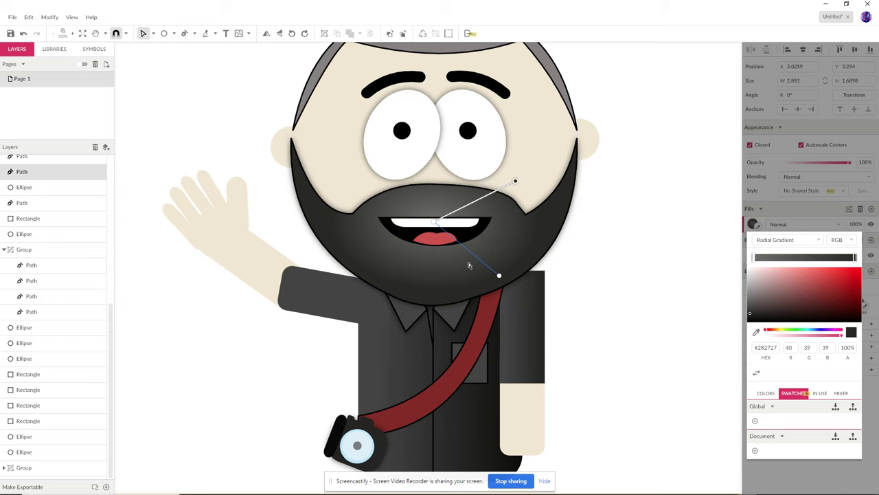
drag(435, 223, 437, 203)
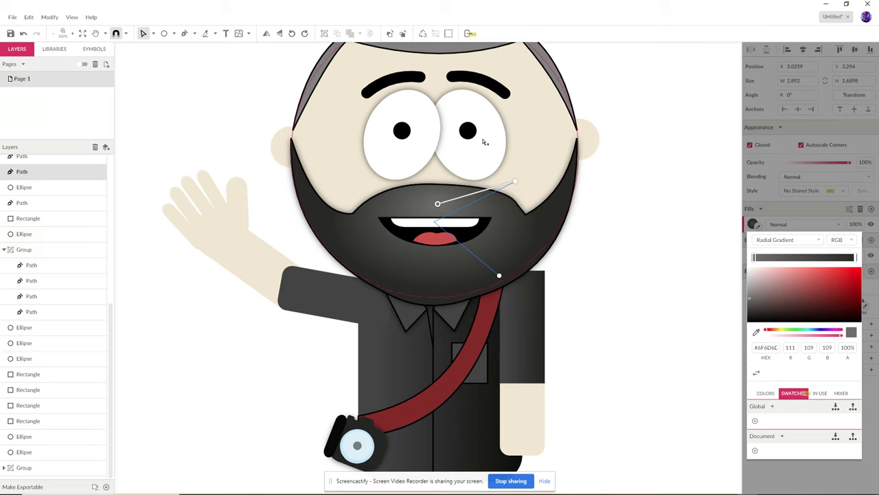
click(621, 254)
scroll(605, 269, up, 2)
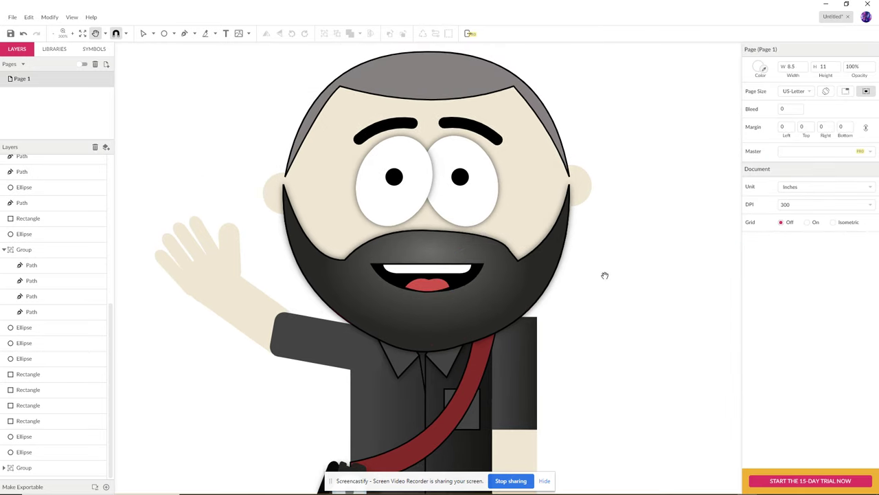
Change the head ellipse's fill type to Radial Gradient
click(524, 181)
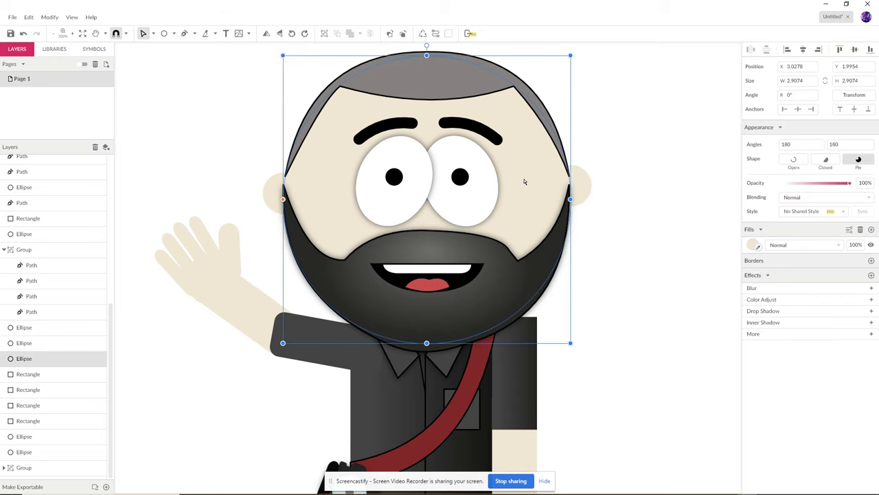
click(754, 244)
click(805, 261)
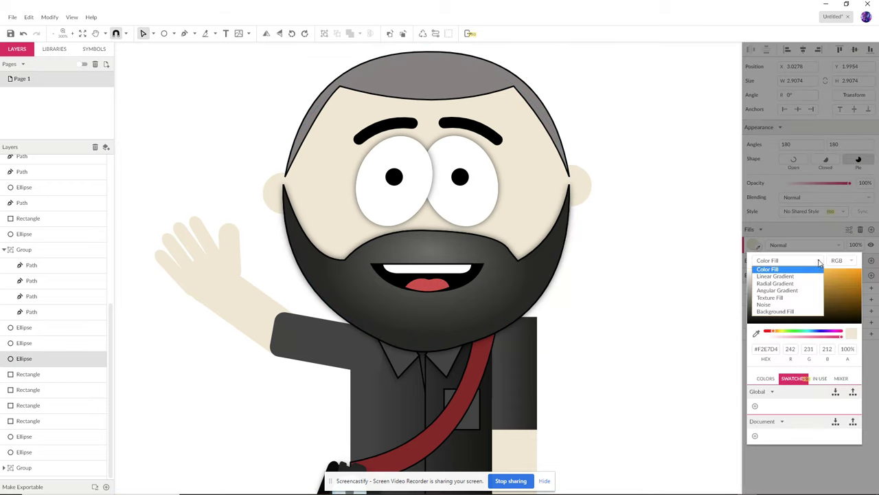
click(800, 283)
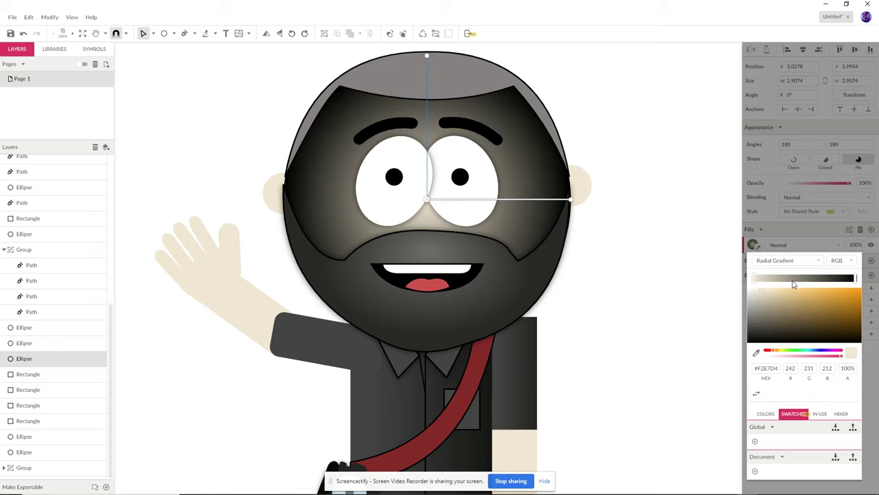
Make the gradient's outer stop tan and its centre stop pale cream
click(571, 201)
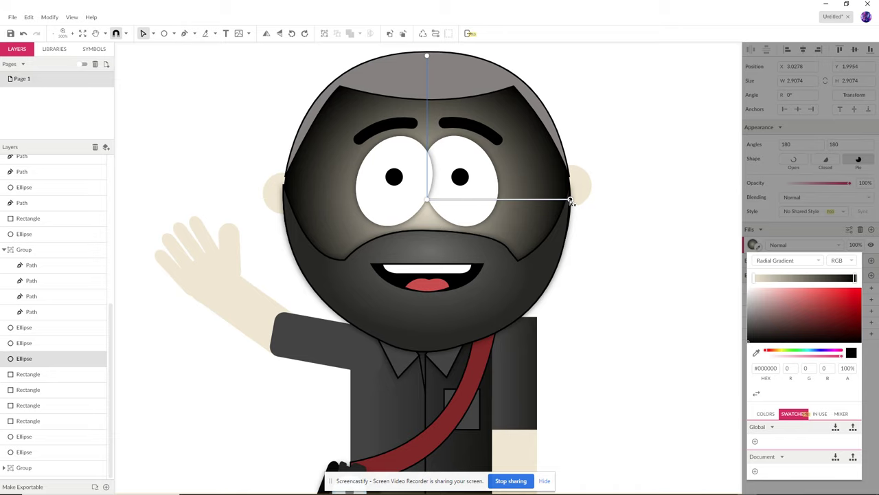
drag(755, 293, 751, 288)
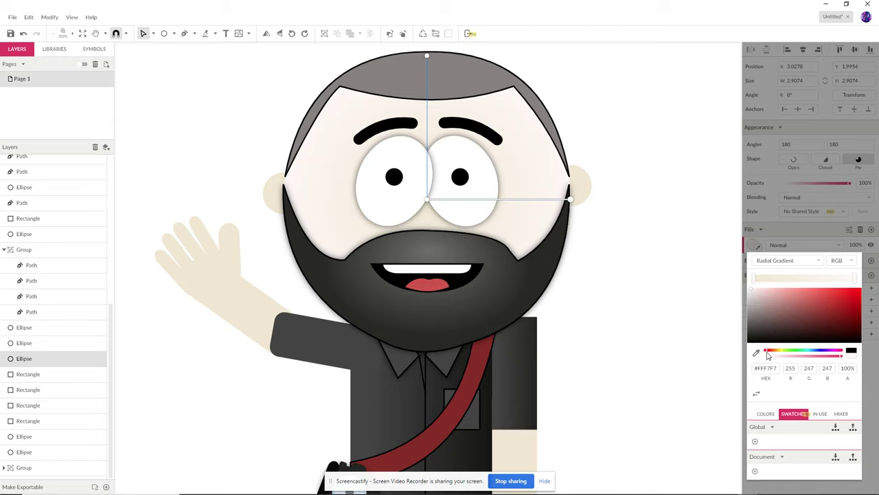
mouse_move(773, 353)
mouse_down()
mouse_move(786, 354)
mouse_move(773, 353)
mouse_up()
mouse_move(772, 296)
mouse_down()
mouse_move(769, 308)
mouse_move(777, 299)
mouse_up()
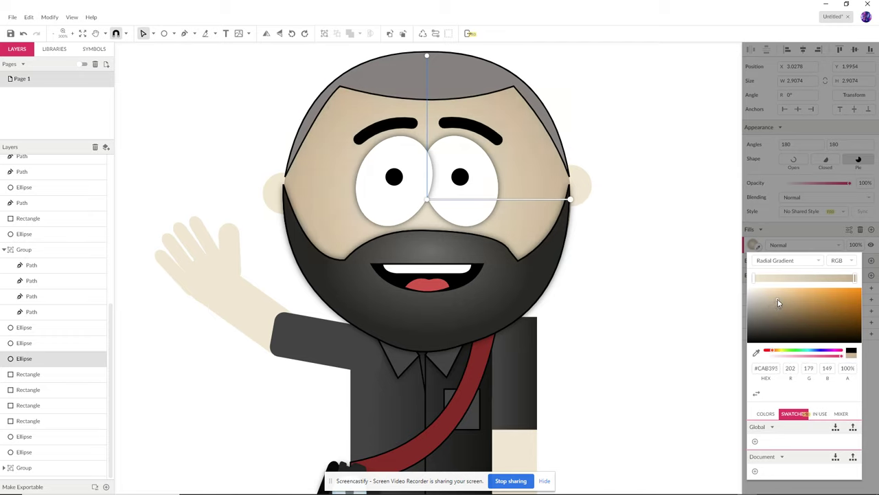
click(428, 200)
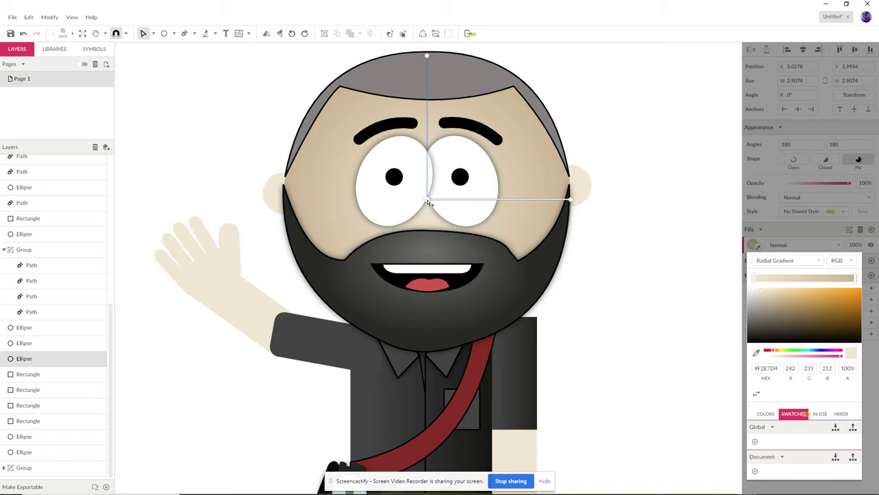
drag(761, 294, 756, 294)
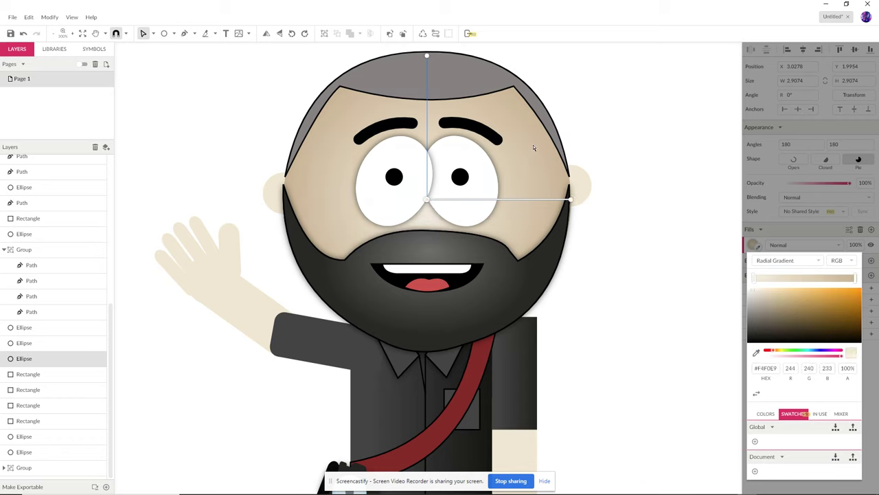
Rotate and narrow the gradient spread across the face, then zoom out
drag(427, 55, 359, 42)
drag(570, 199, 539, 199)
click(666, 269)
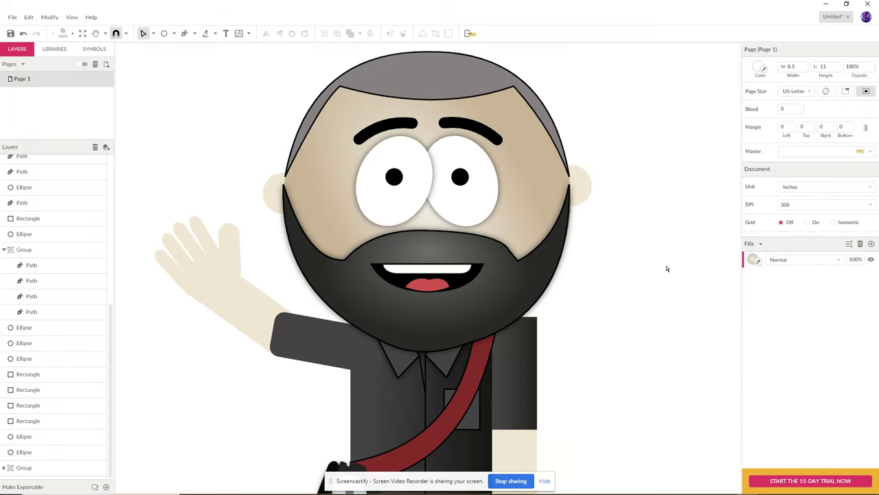
key(ctrl+minus)
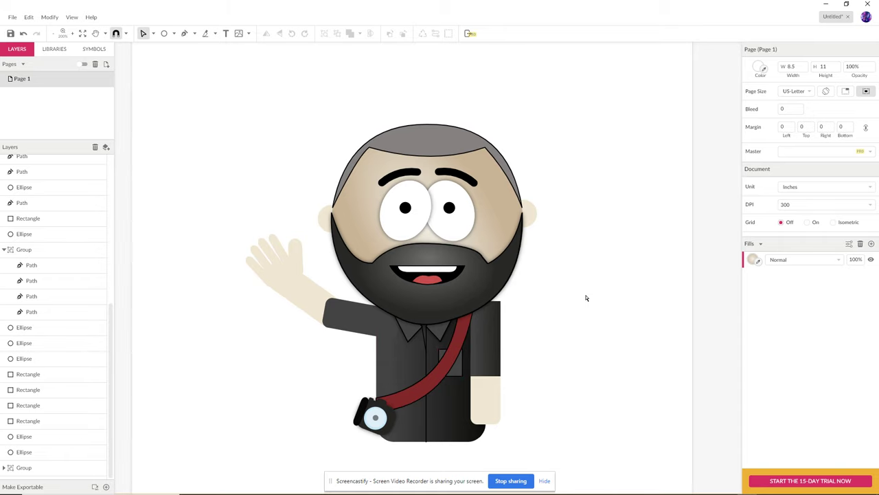
Marquee-select every shape of the figure and combine them with Group Selection
key(space)
scroll(628, 325, down, 3)
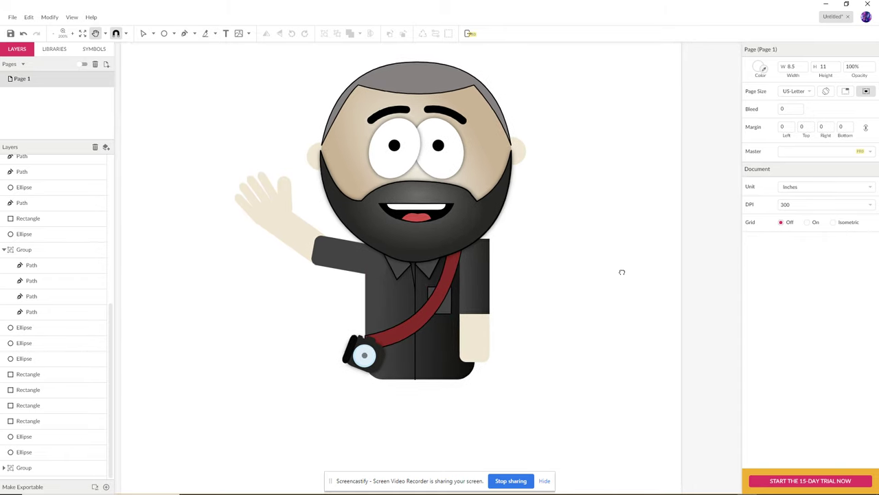
key(v)
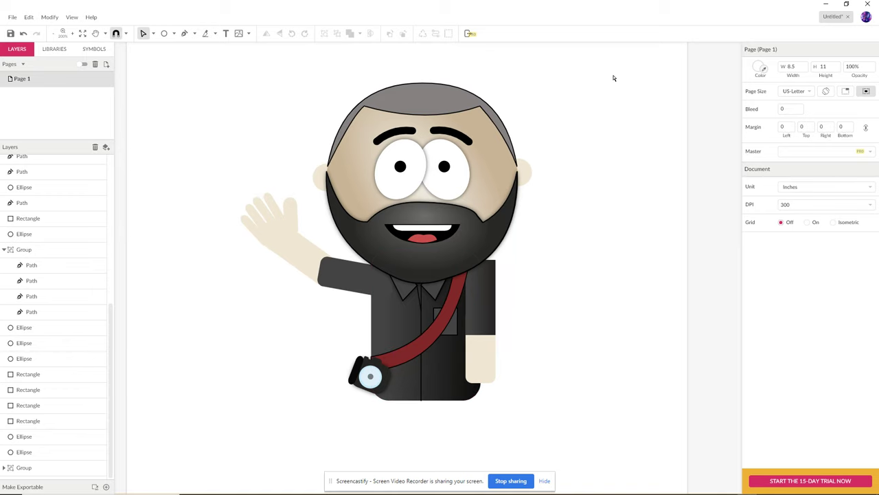
drag(596, 64, 241, 423)
right_click(466, 224)
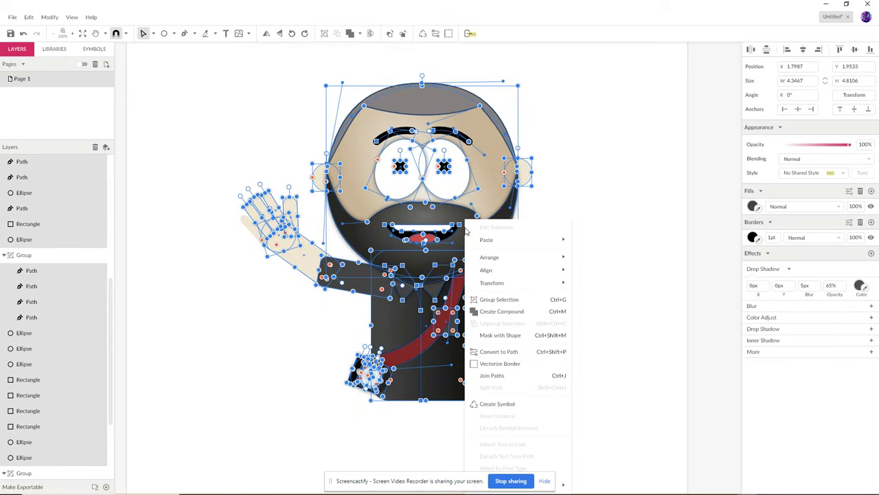
click(509, 302)
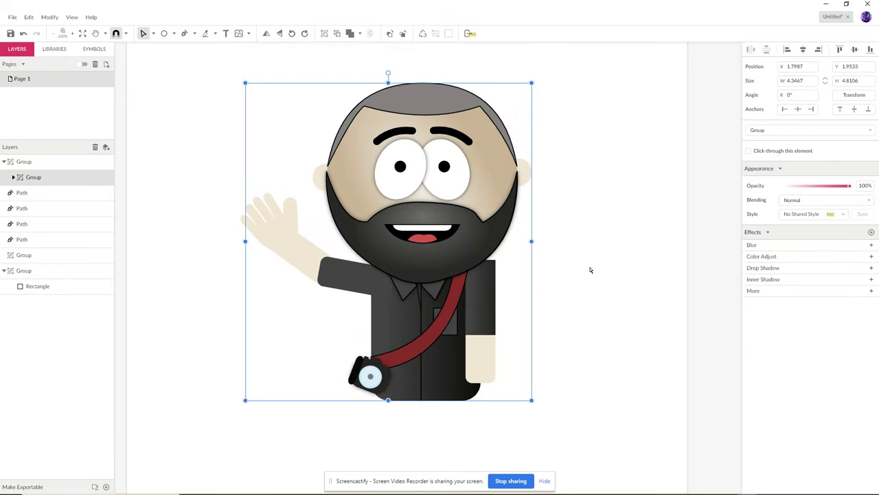
click(589, 269)
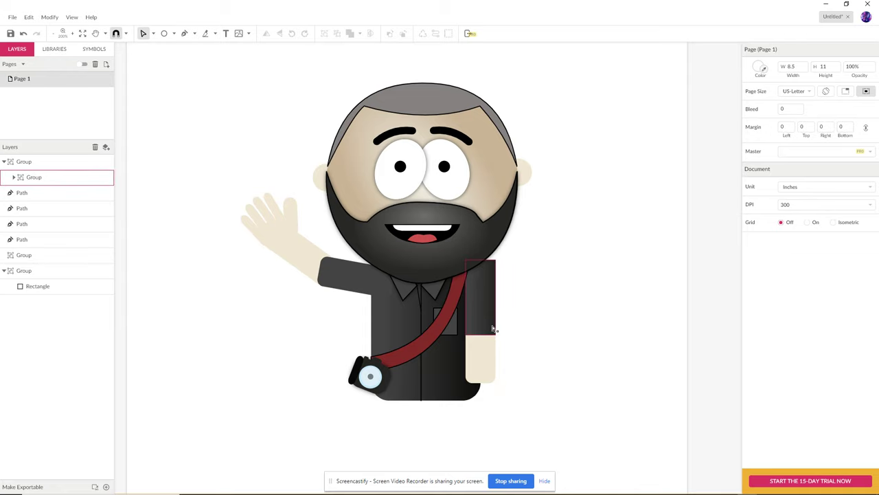
key(ctrl+minus)
key(h)
mouse_move(545, 319)
mouse_down()
mouse_move(545, 258)
mouse_move(548, 325)
mouse_move(554, 315)
mouse_up()
key(v)
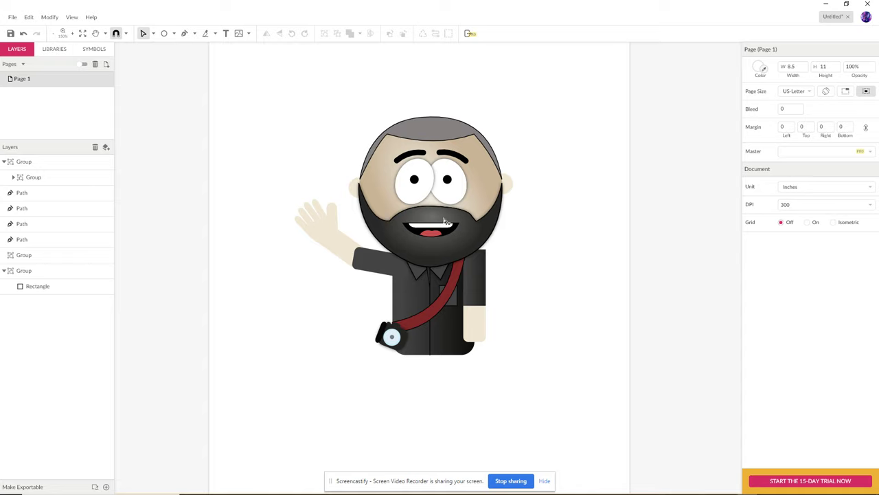
Add a new layer named Background and move it to the bottom of the Layers list
click(5, 162)
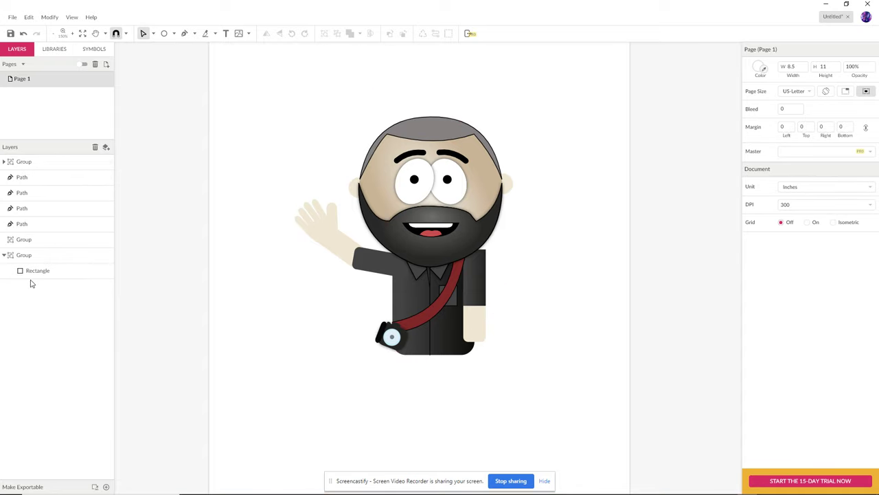
click(106, 147)
double_click(31, 162)
text(Background)
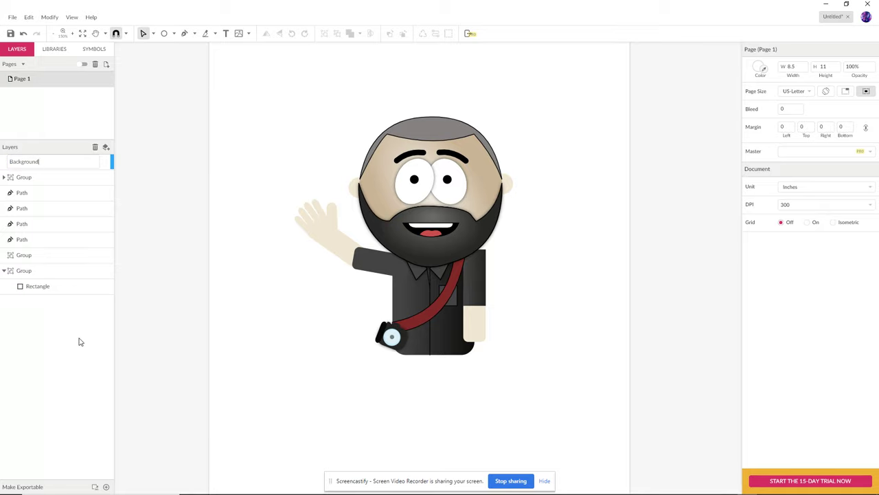
key(Return)
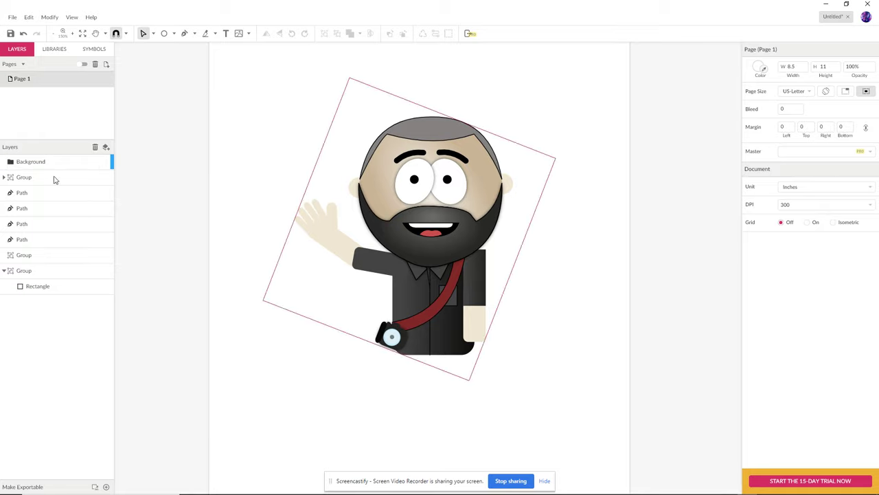
drag(14, 164, 38, 311)
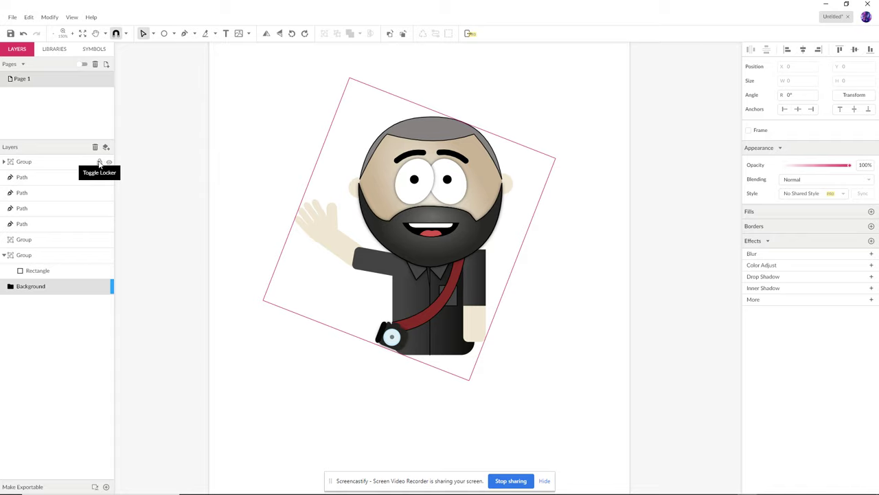
Lock the character group and the group holding the rectangle
click(99, 162)
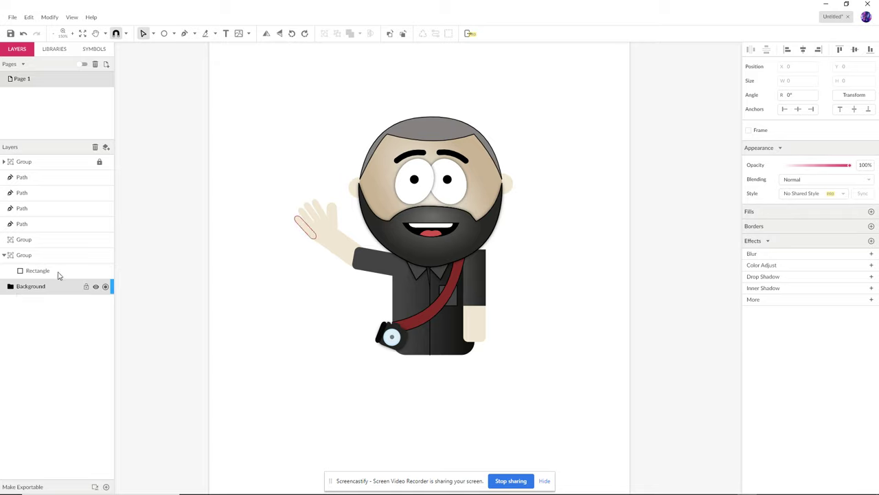
click(99, 258)
click(384, 372)
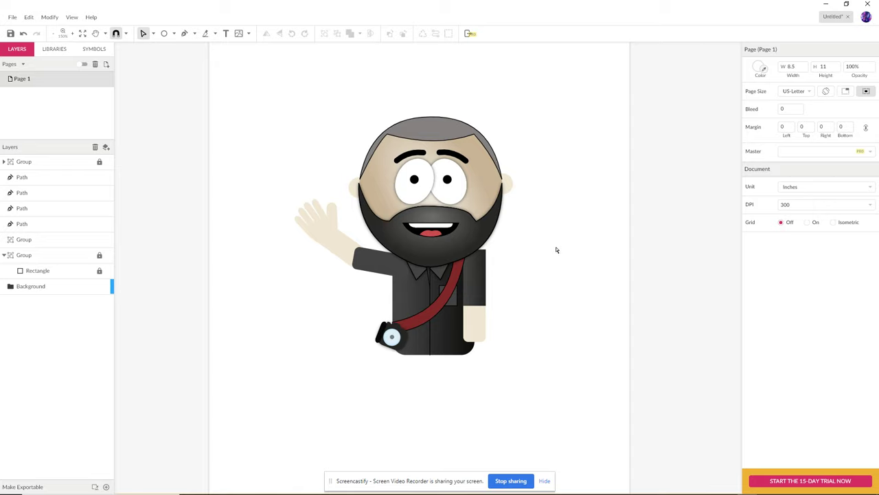
click(175, 38)
Draw a thin brown plank rectangle just below the man
click(197, 60)
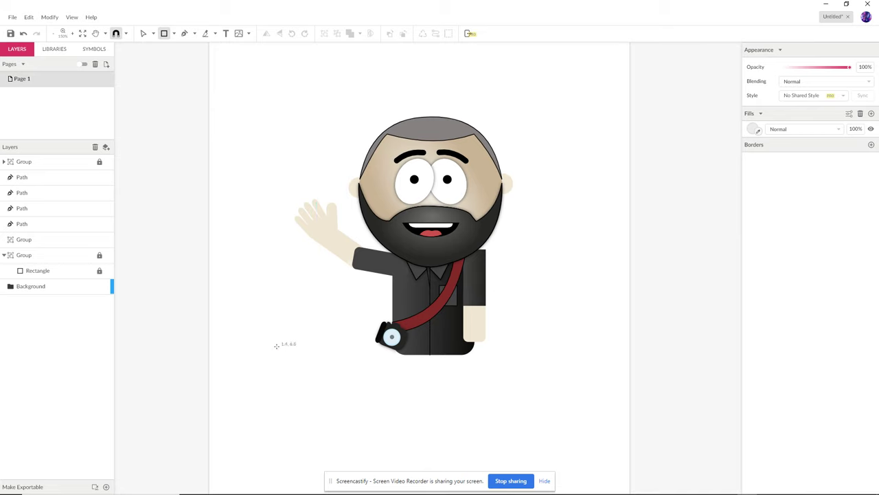
drag(282, 354, 589, 368)
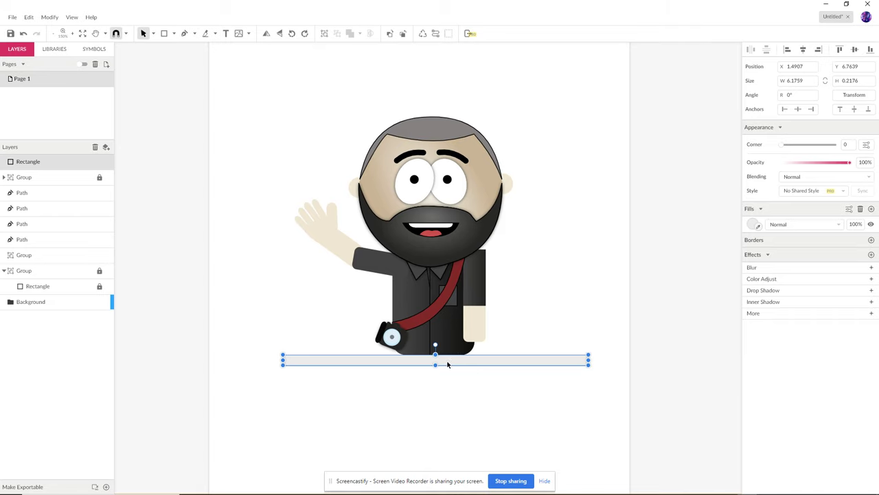
click(755, 226)
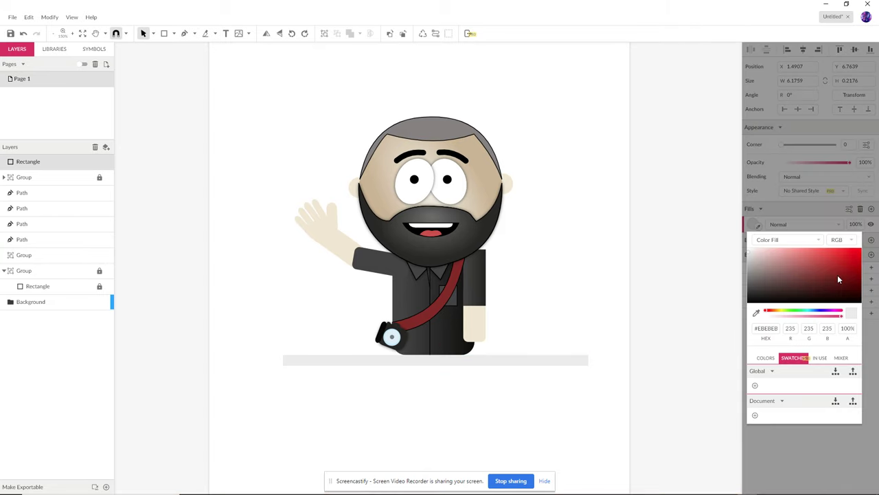
click(779, 314)
drag(780, 314, 774, 314)
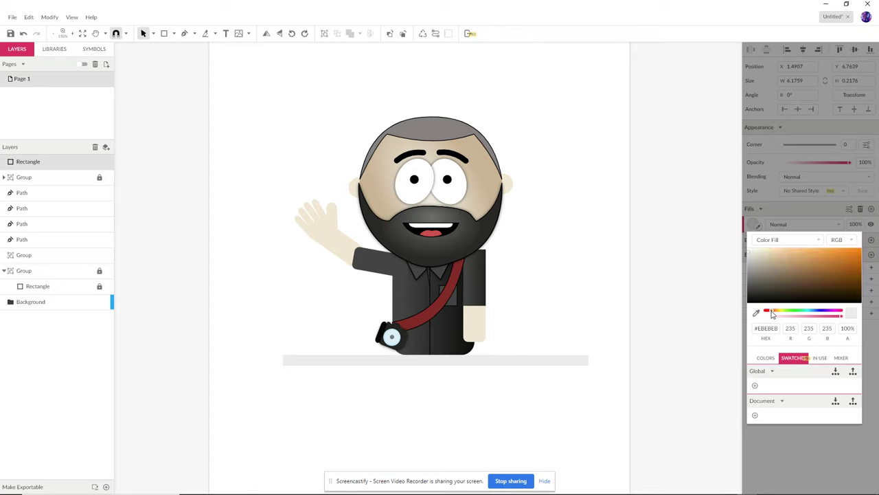
click(796, 275)
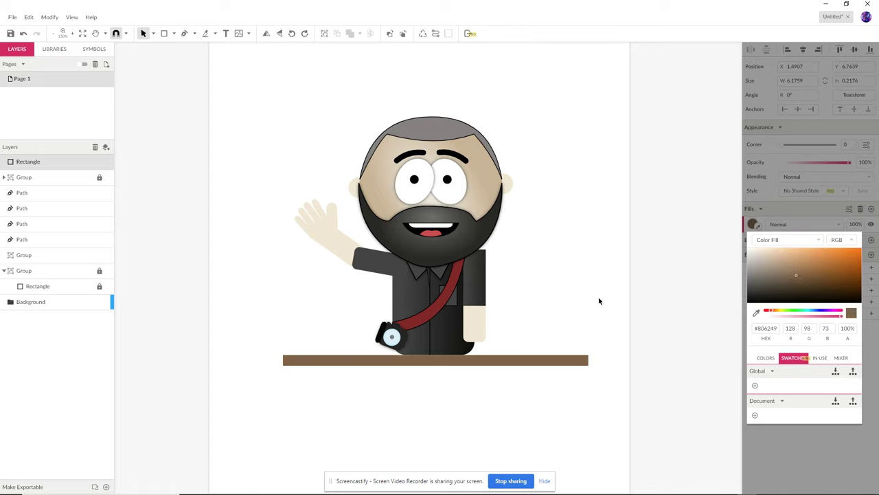
drag(498, 363, 498, 358)
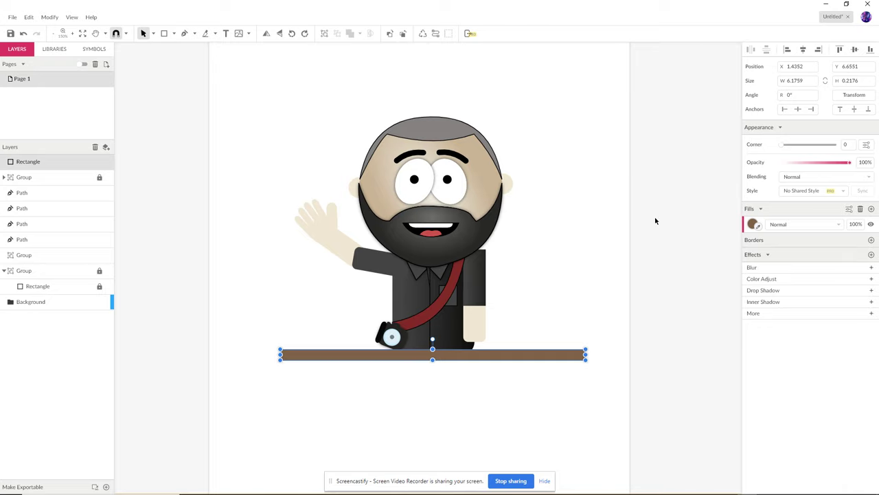
Add a larger front-panel rectangle with rounded corners, sent backward behind the plank
click(165, 33)
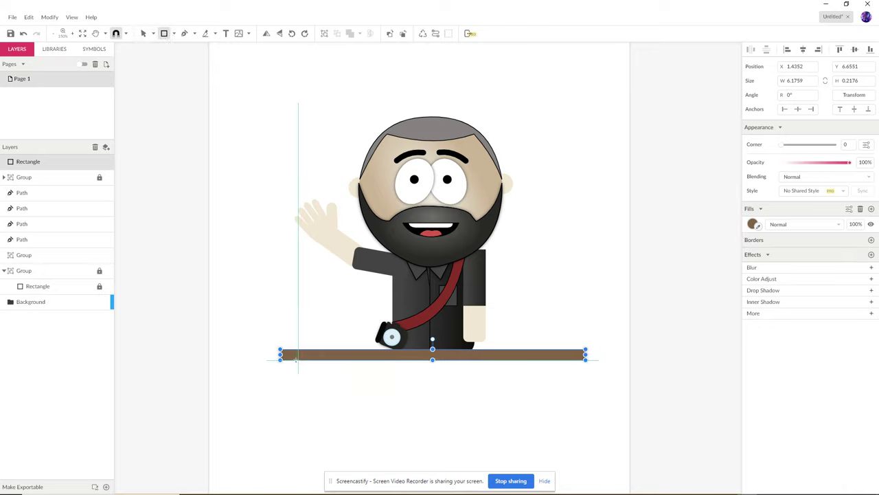
mouse_move(295, 360)
mouse_down()
mouse_move(488, 446)
mouse_move(569, 458)
mouse_up()
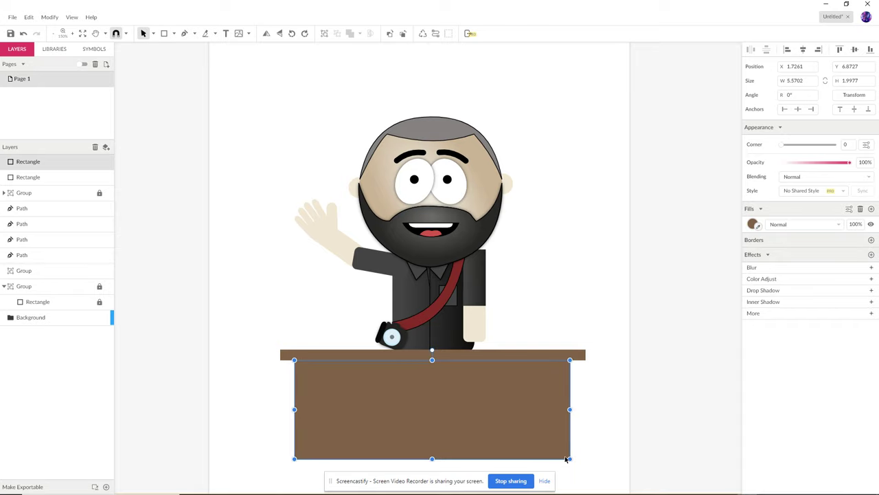
click(153, 34)
click(169, 60)
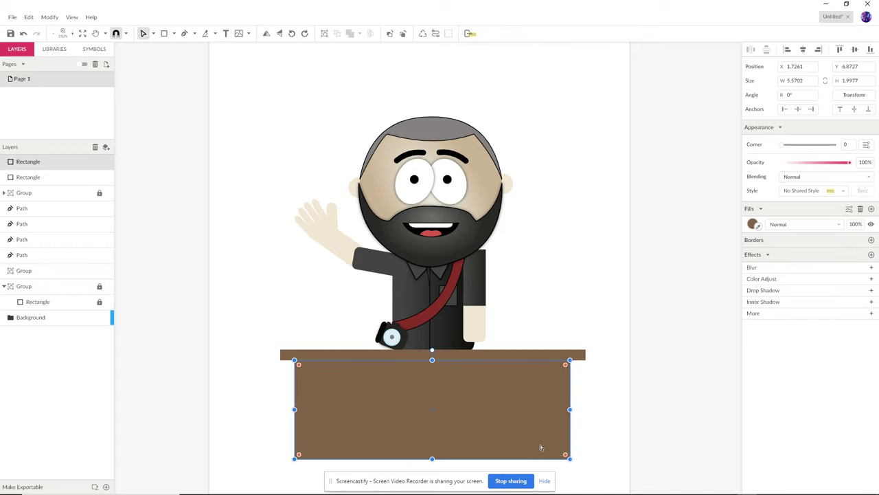
drag(567, 456, 552, 441)
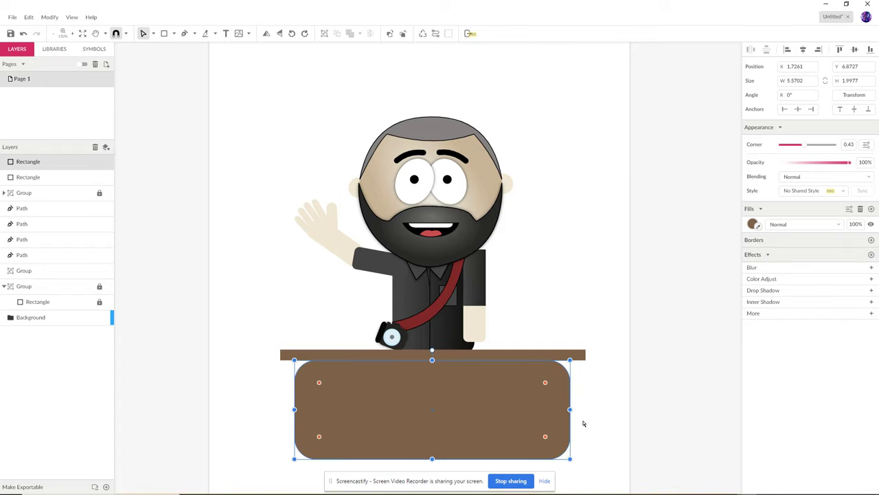
key(v)
key(Up)
key(Up)
key(Up)
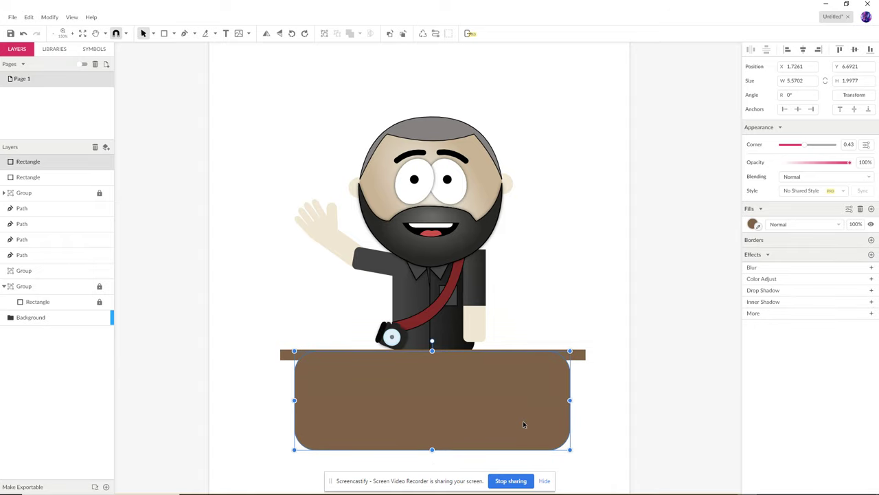
right_click(506, 402)
mouse_move(529, 257)
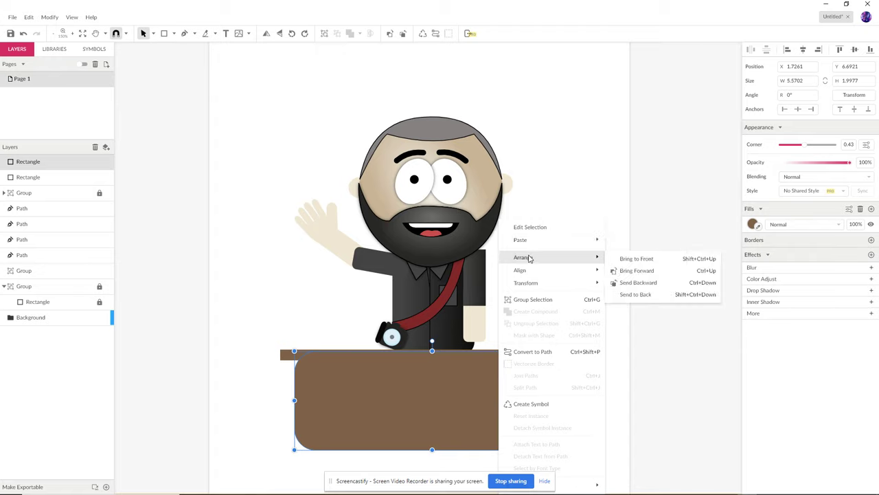
click(638, 282)
Add a Drop Shadow effect to the thin desk-top rectangle
click(625, 395)
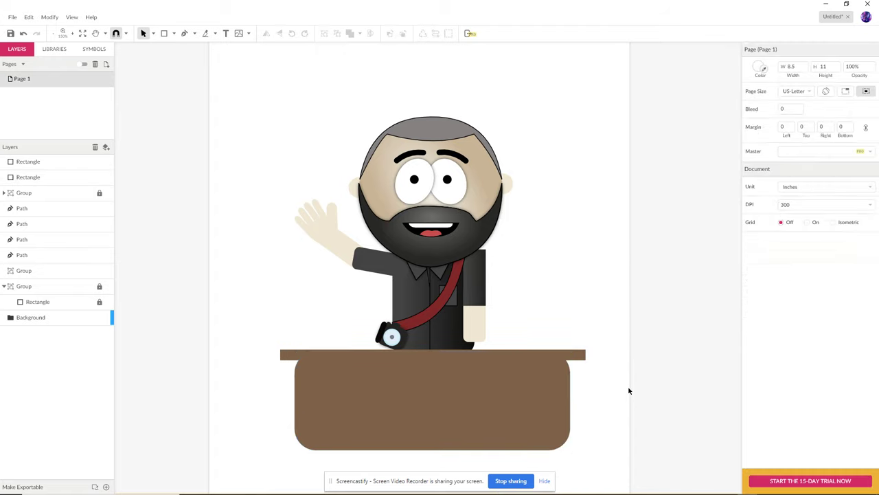
click(584, 362)
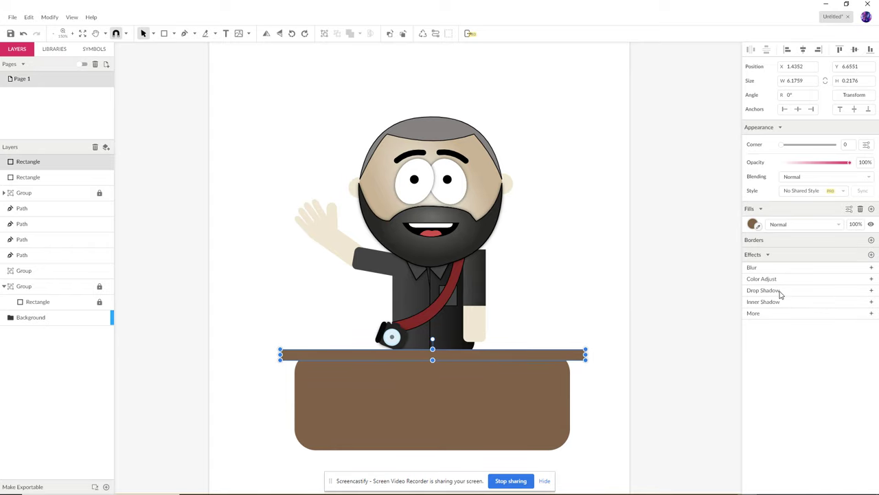
click(872, 291)
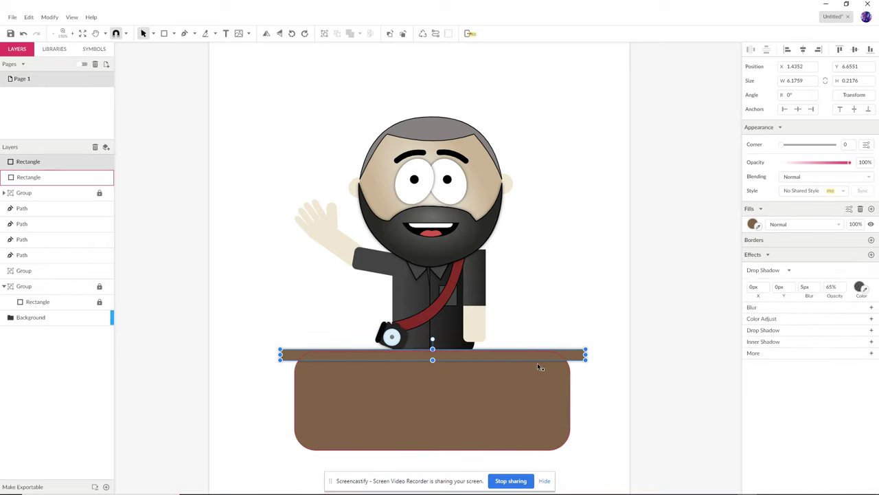
click(624, 384)
Fill the desk body with muted sage green #84A67E
click(509, 404)
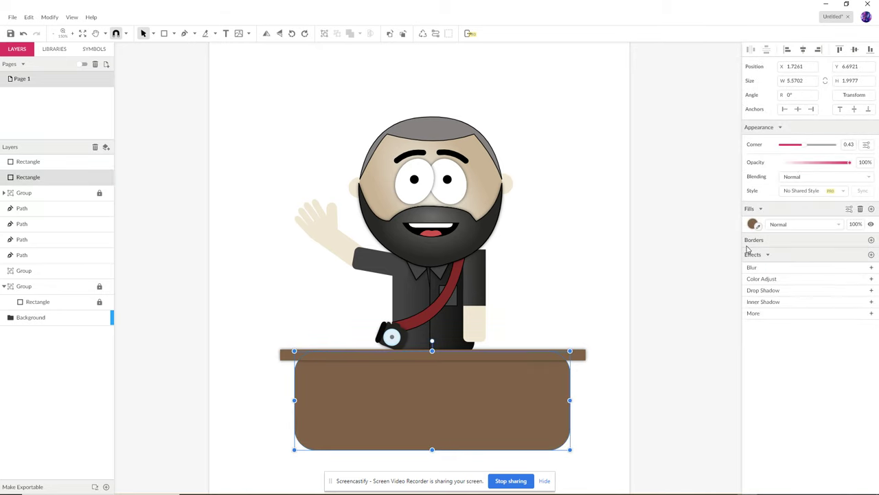
click(754, 224)
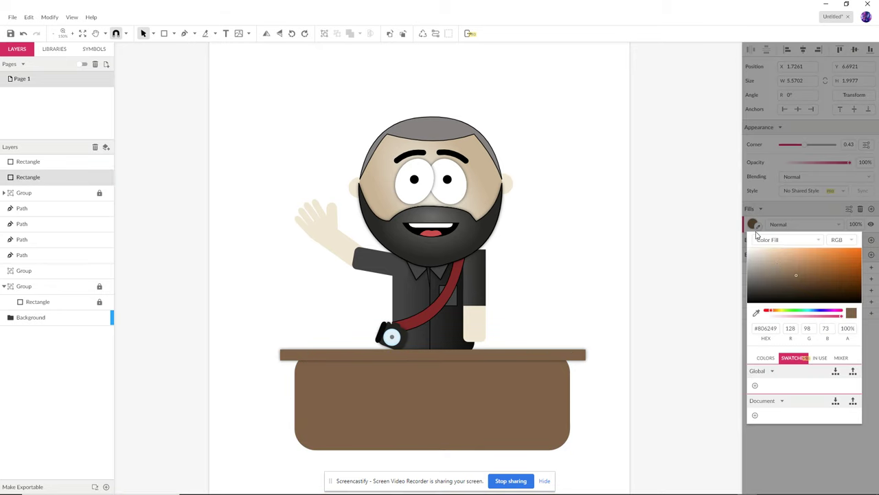
click(789, 314)
mouse_move(782, 262)
mouse_down()
mouse_move(775, 254)
mouse_move(773, 268)
mouse_up()
click(621, 298)
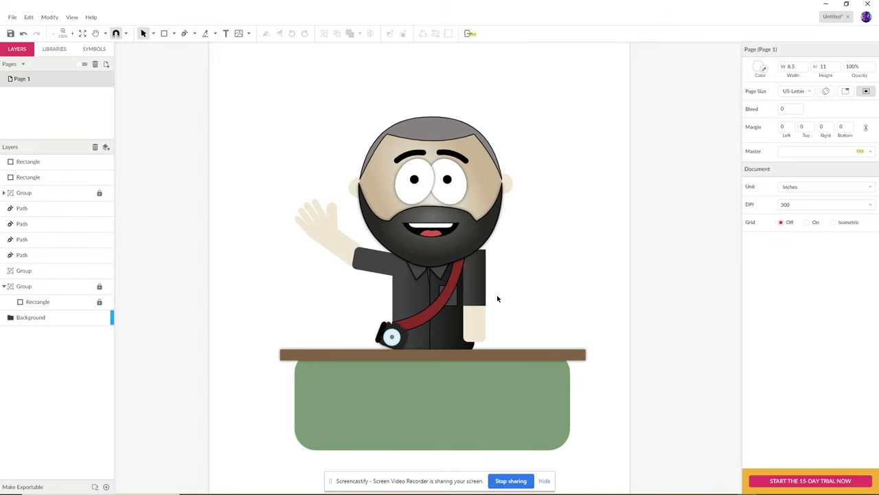
click(163, 33)
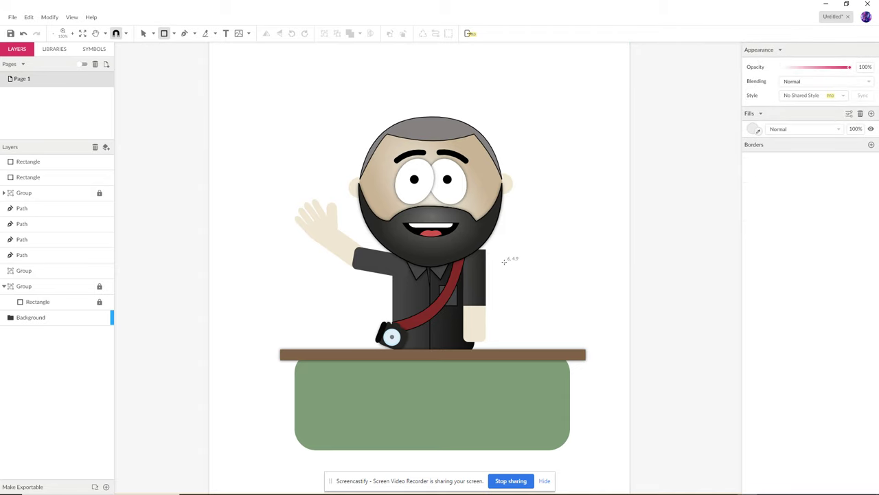
Draw the monitor screen rectangle and fill it dark grey
drag(498, 269, 590, 336)
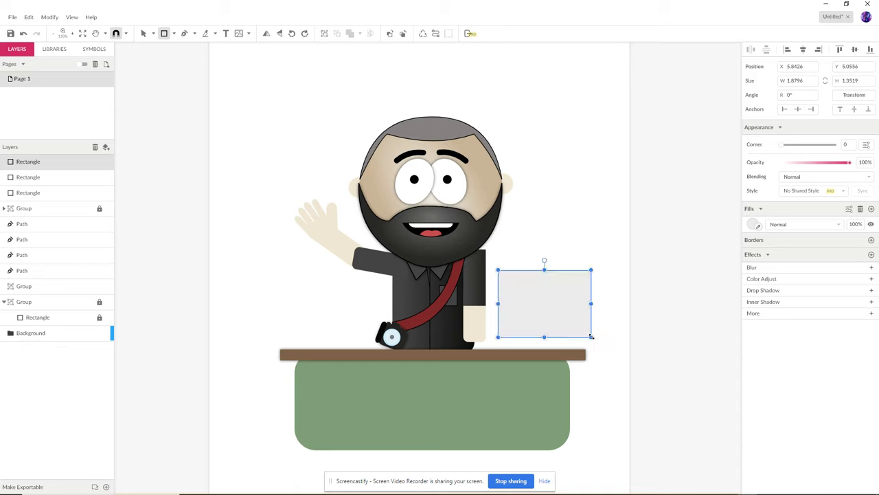
click(754, 225)
click(752, 286)
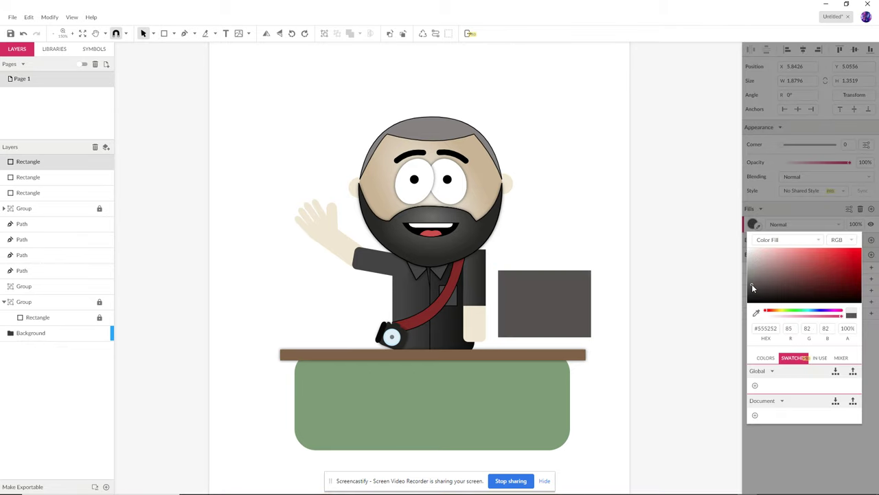
click(750, 283)
Draw a darker grey stand rectangle below the screen
click(164, 33)
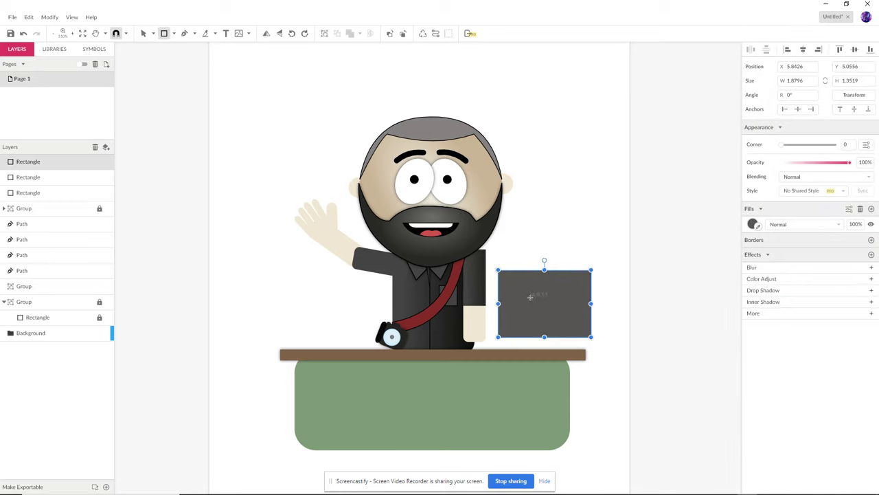
drag(534, 297, 556, 349)
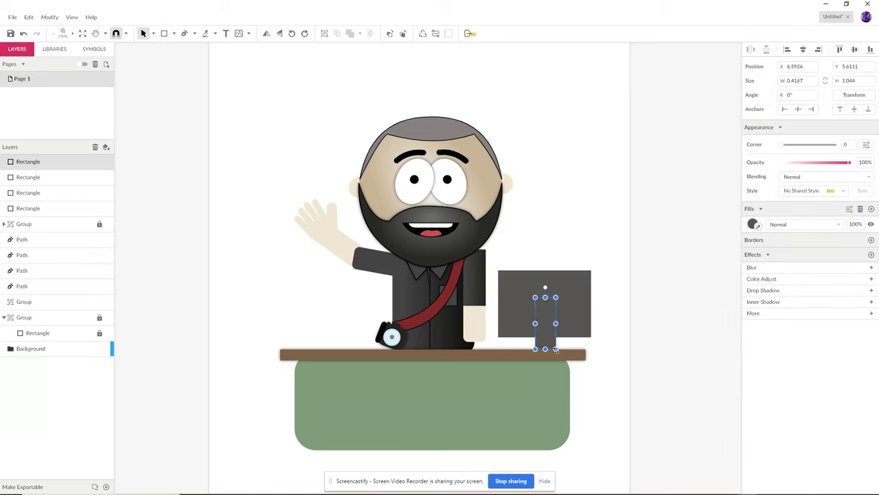
click(754, 225)
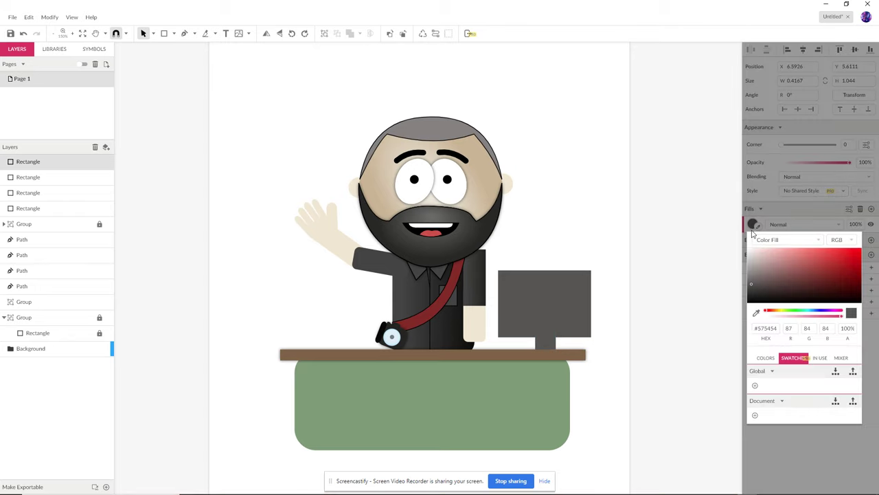
click(753, 291)
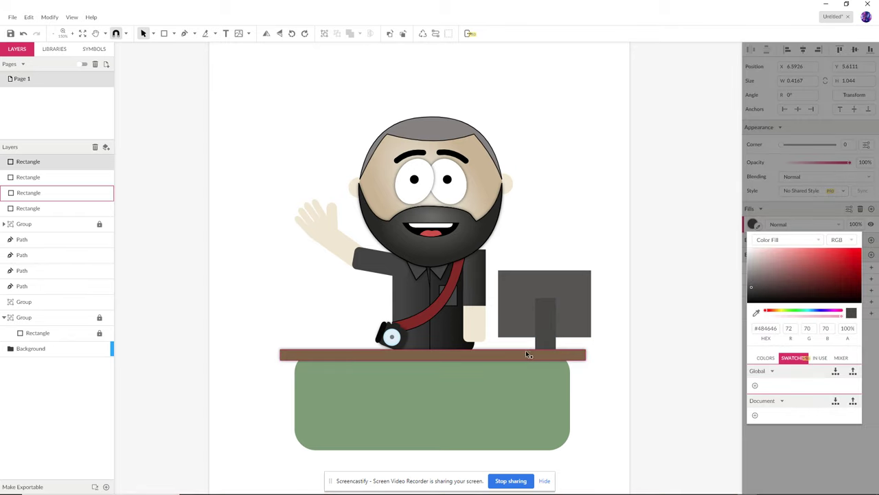
click(163, 35)
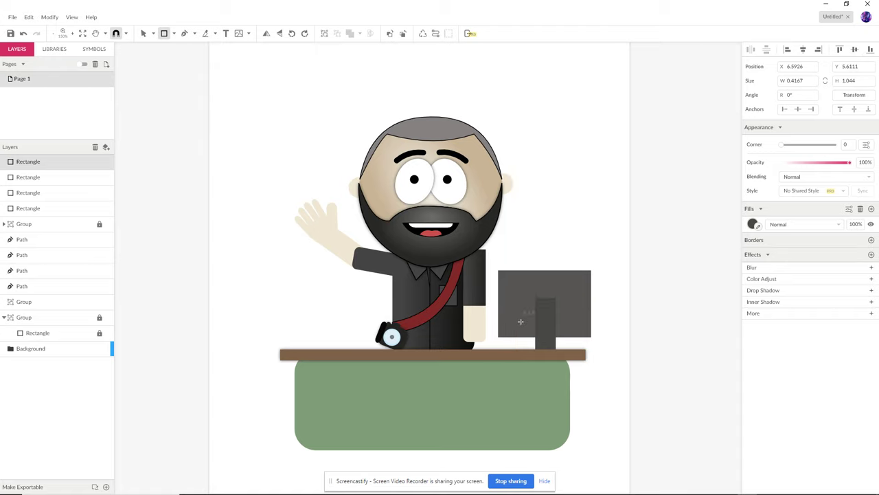
Add a thin near-black base on the desk top, then marquee-select all three parts
drag(522, 349, 570, 345)
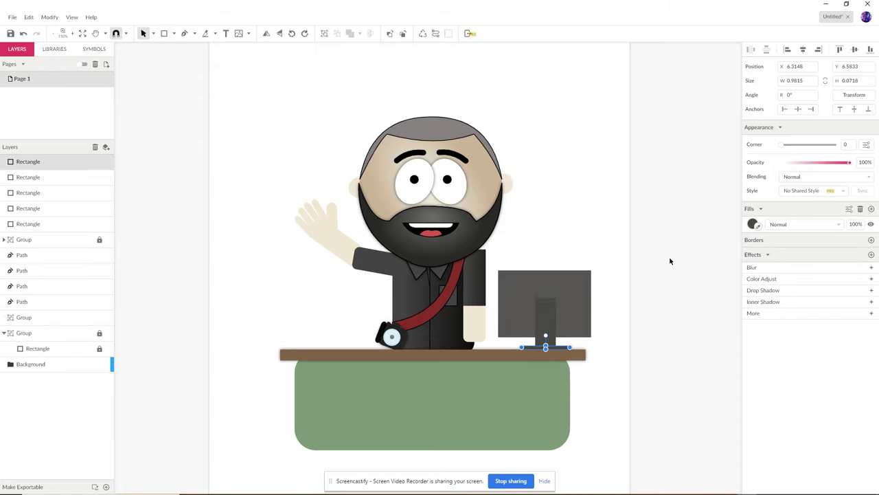
click(754, 224)
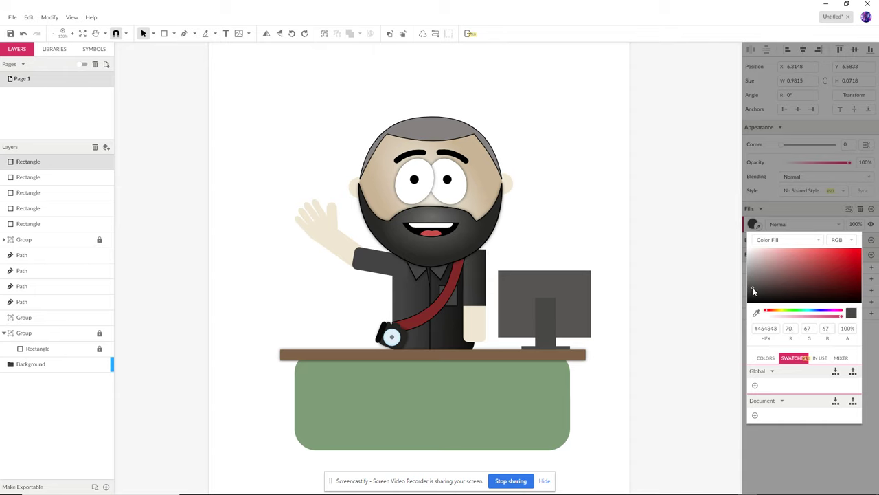
drag(746, 302, 749, 298)
drag(614, 255, 548, 345)
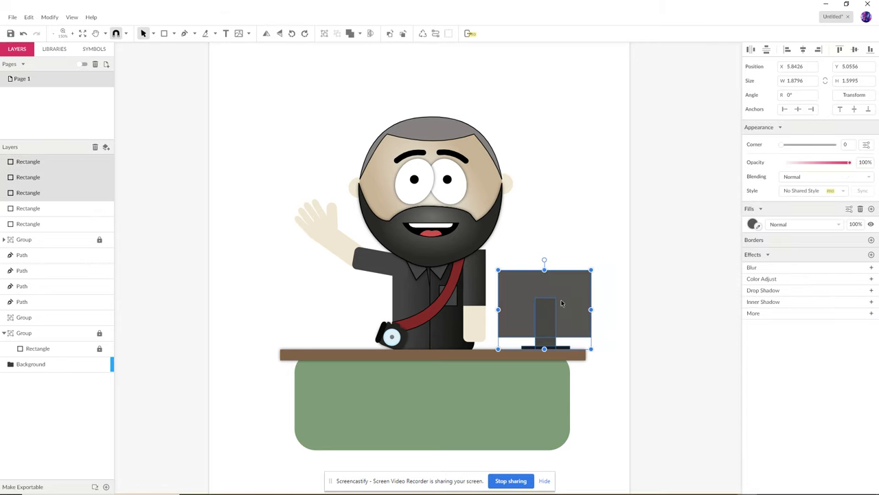
right_click(562, 303)
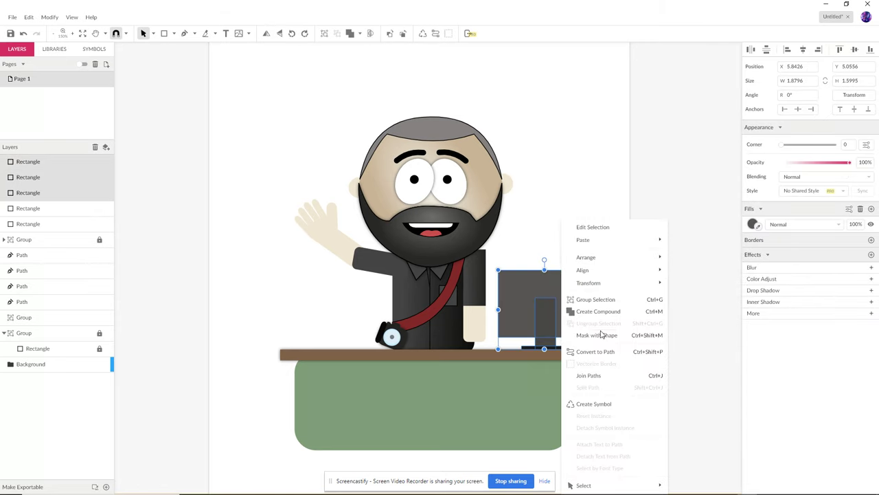
Group the three monitor rectangles and place a duplicate to the left
click(607, 299)
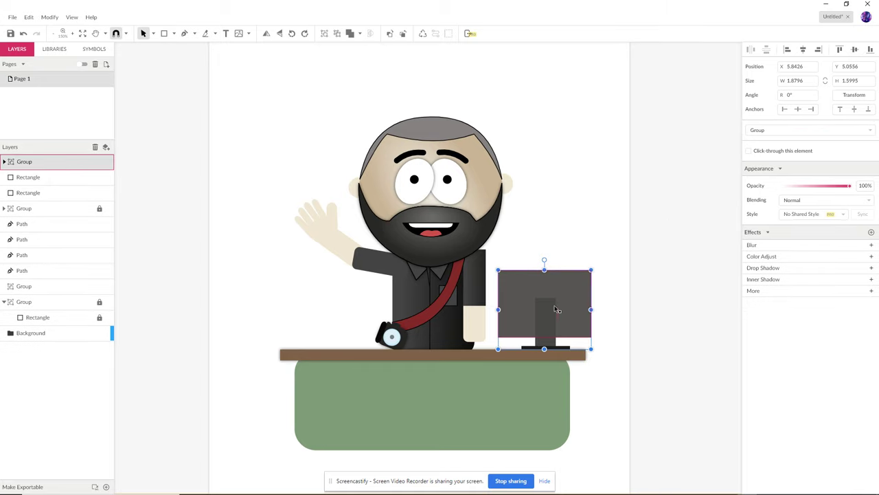
drag(555, 309, 456, 310)
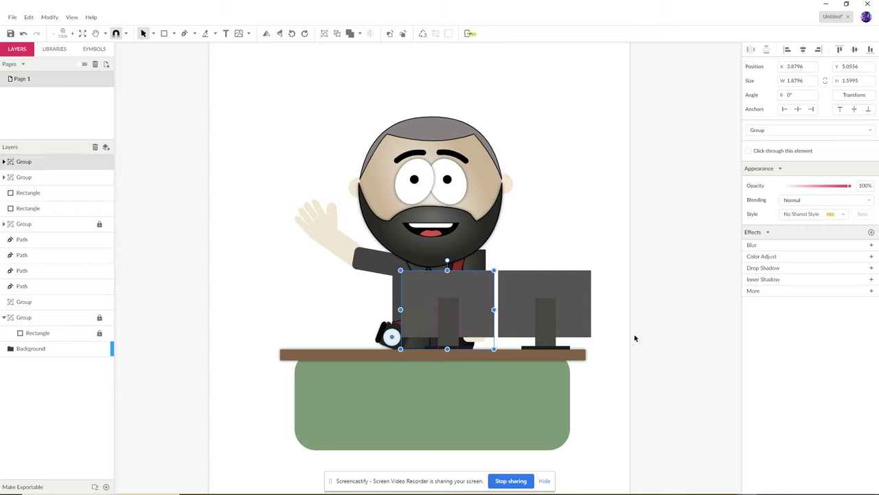
click(678, 301)
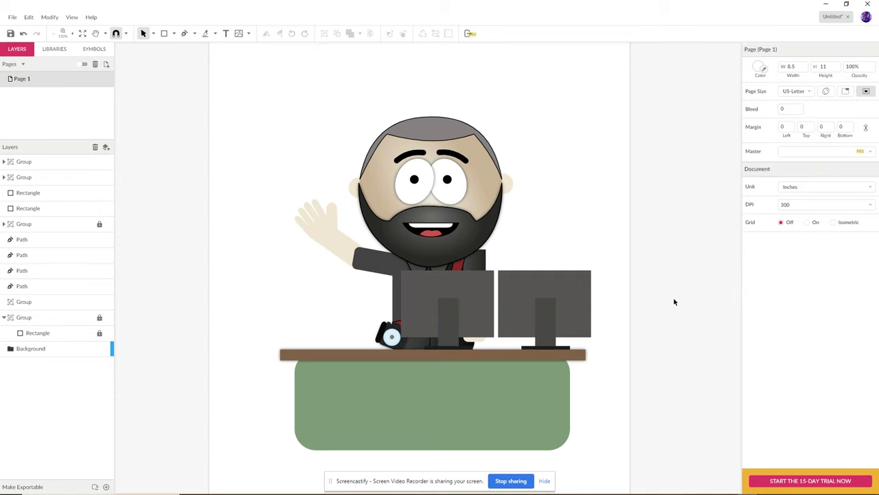
Add a Drop Shadow to the stands of both the right and left monitors
double_click(550, 318)
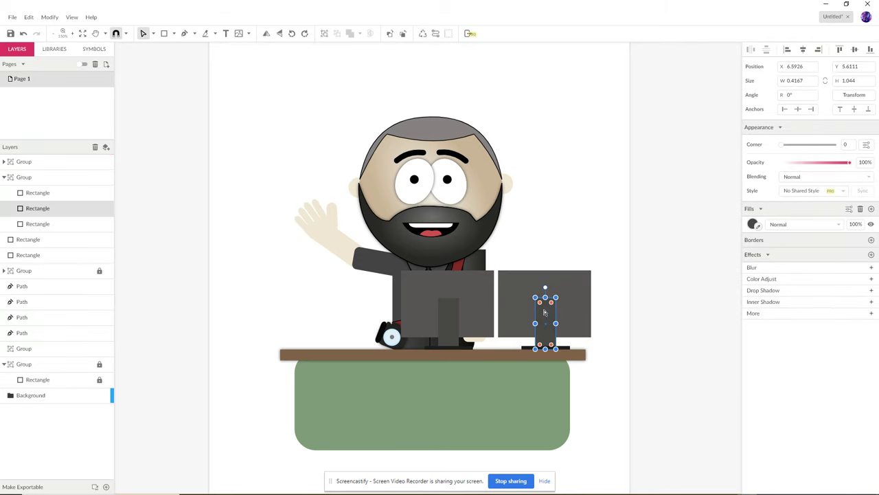
click(872, 291)
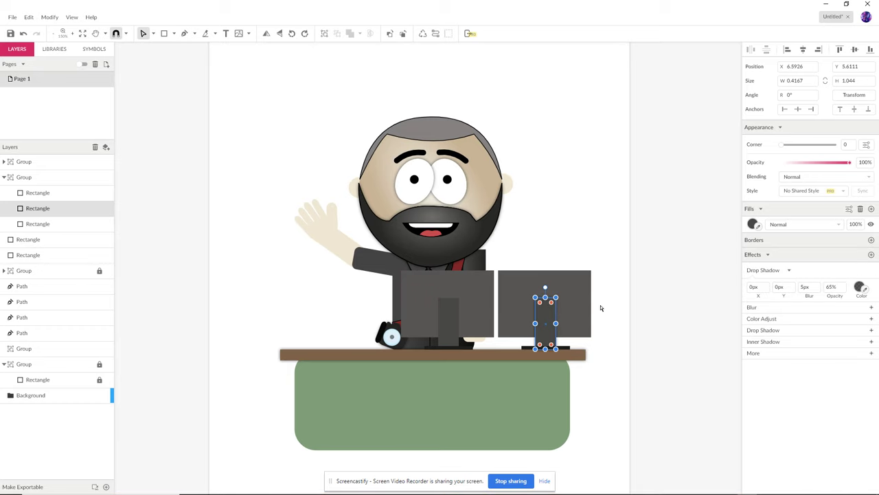
double_click(448, 327)
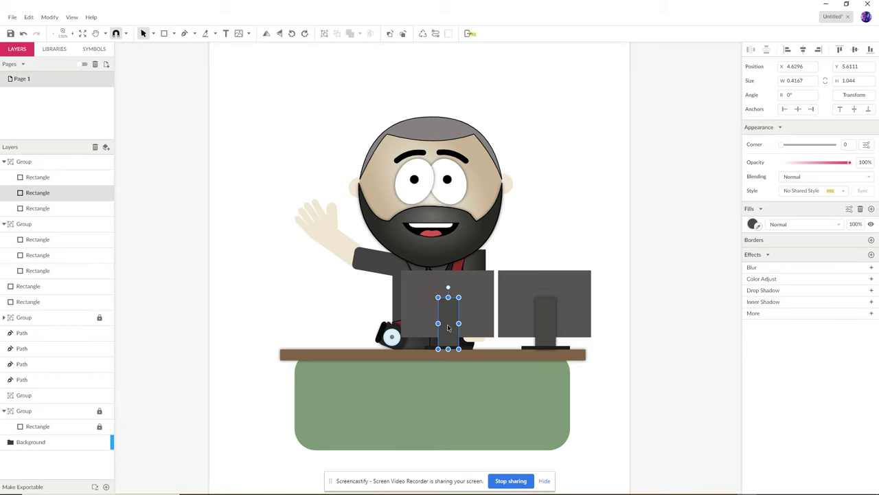
click(872, 290)
Give the right monitor screen a vertical Linear Gradient running top to bottom
click(729, 308)
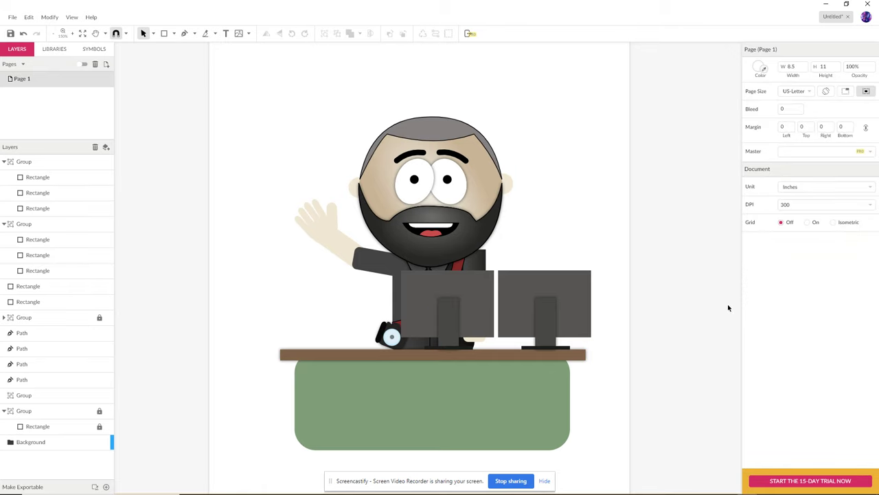
click(563, 297)
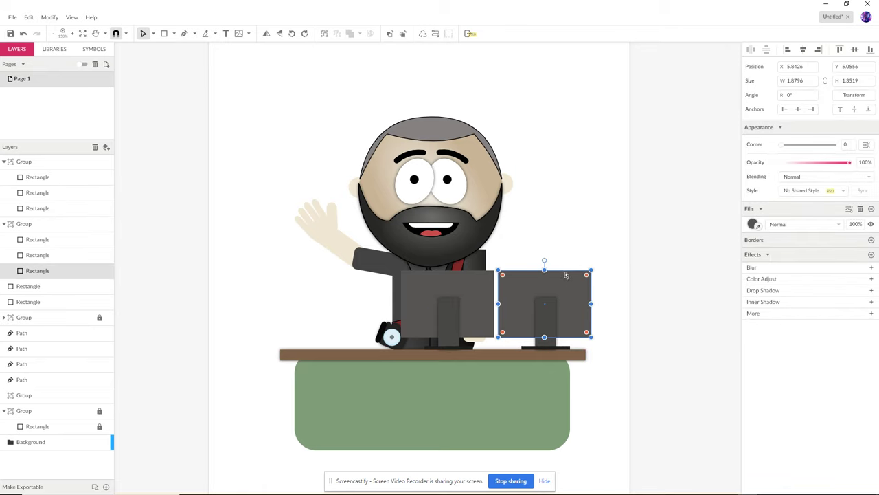
click(753, 224)
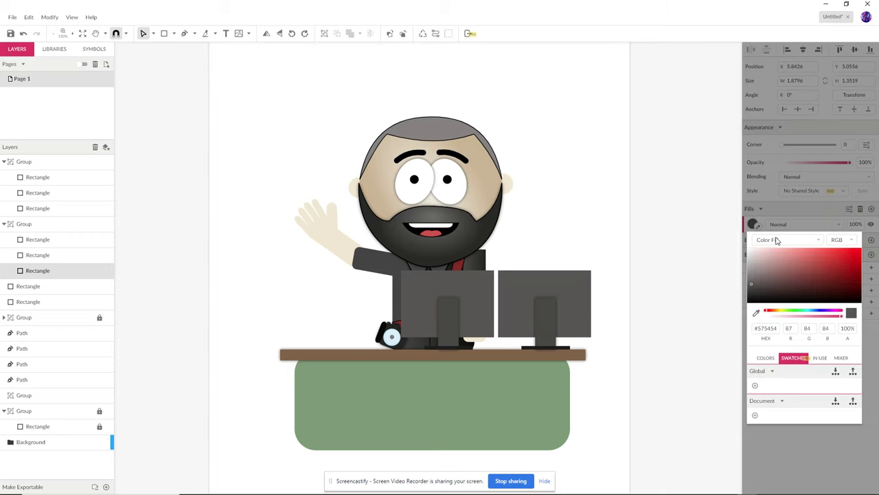
click(776, 239)
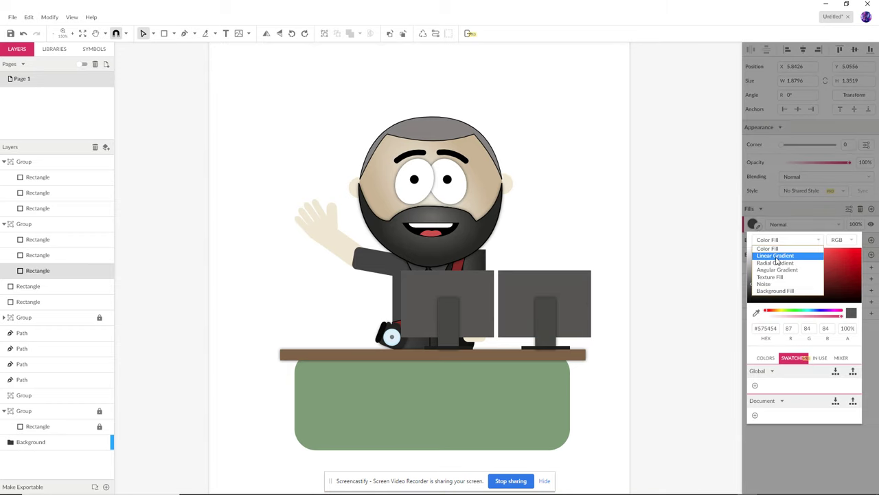
click(777, 258)
drag(498, 303, 542, 278)
drag(594, 305, 543, 340)
drag(542, 280, 545, 293)
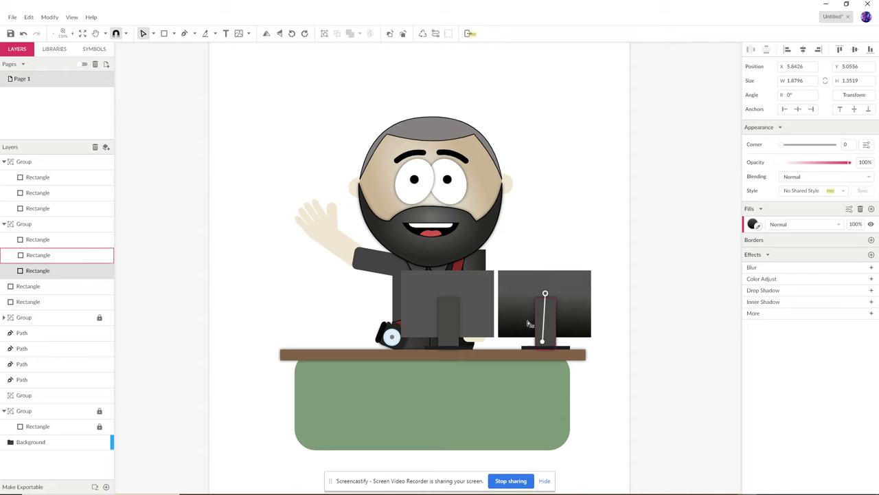
Set the left screen's fill back to a solid colour and close the picker
click(478, 295)
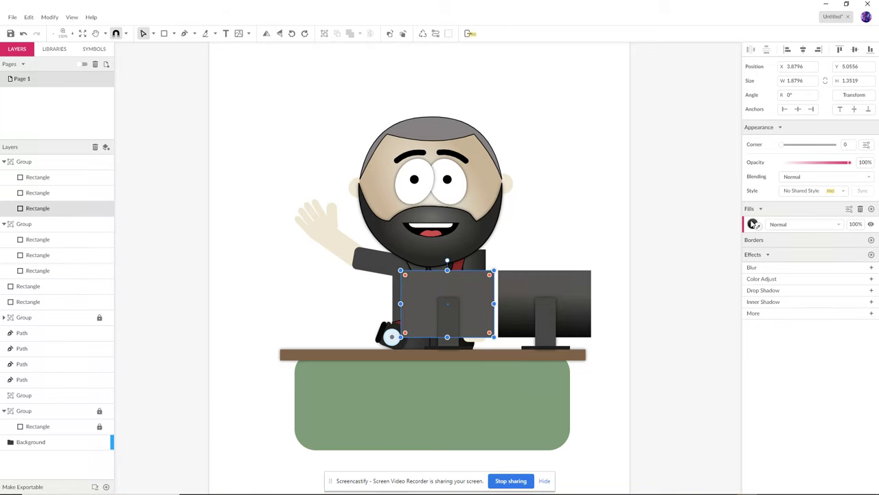
click(752, 224)
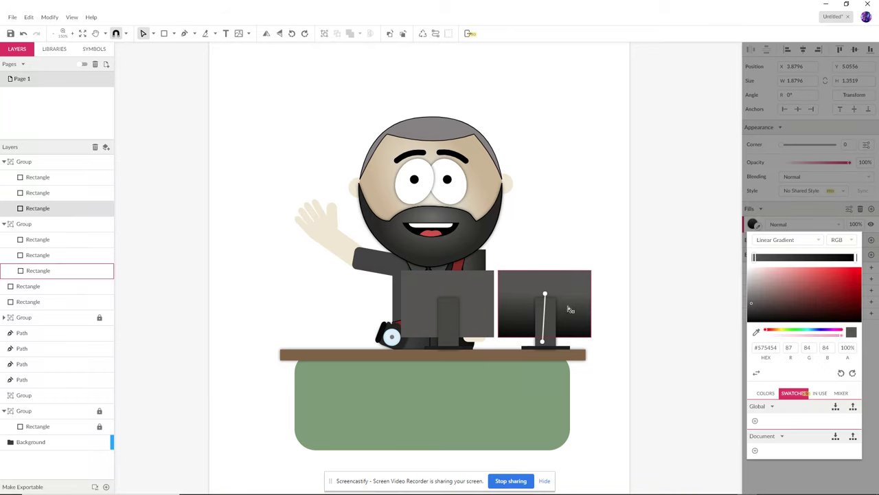
click(779, 240)
click(781, 249)
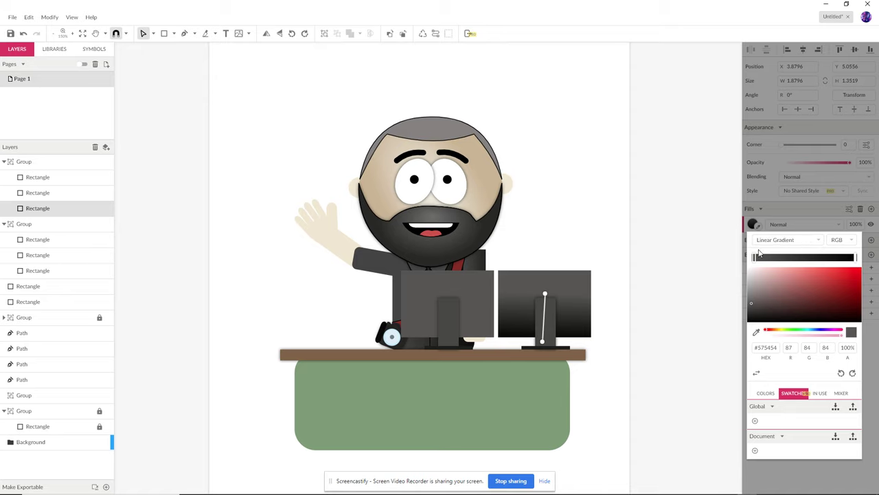
click(471, 305)
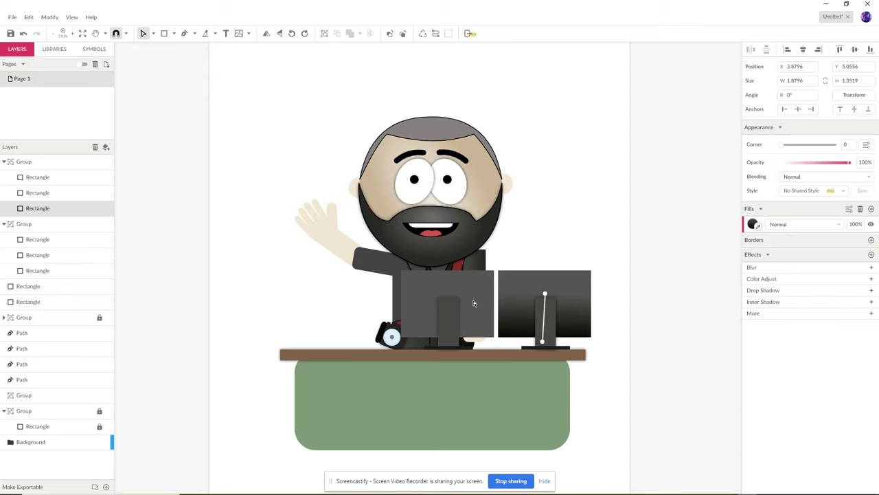
click(473, 303)
Switch the left monitor to a Linear Gradient and drag it to run vertically
click(632, 332)
click(474, 309)
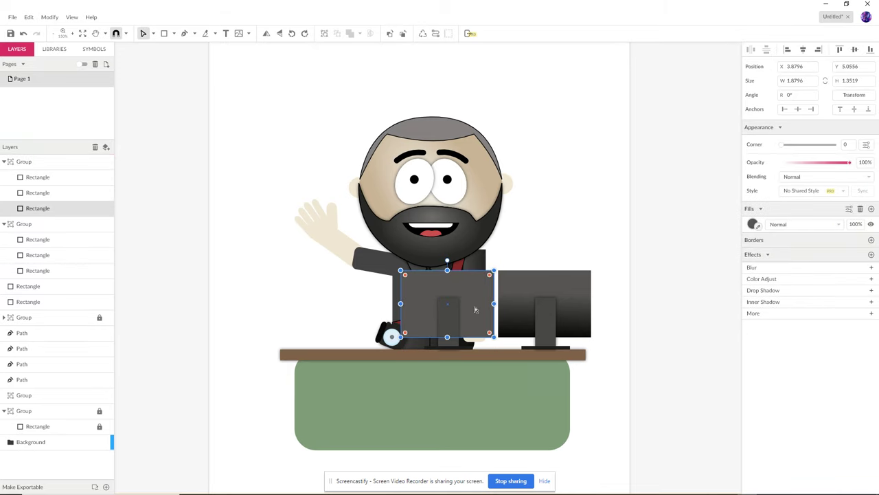
click(753, 224)
click(781, 244)
click(779, 260)
drag(400, 303, 447, 276)
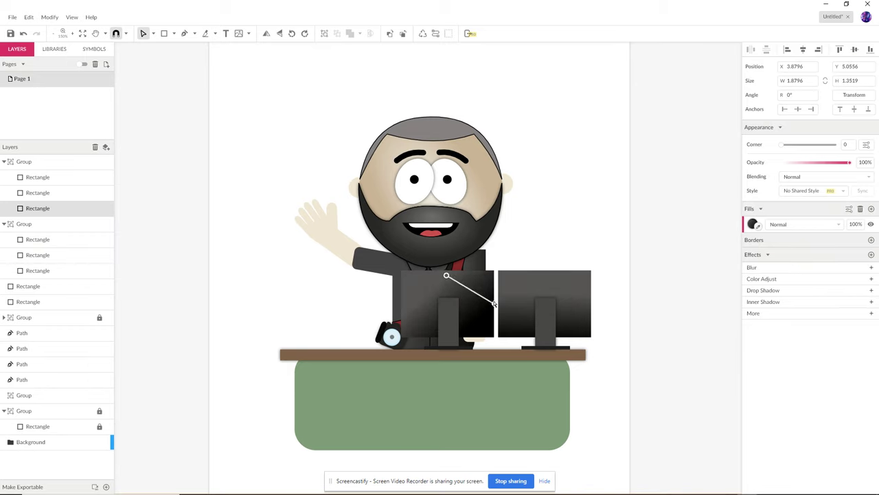
drag(492, 302, 447, 353)
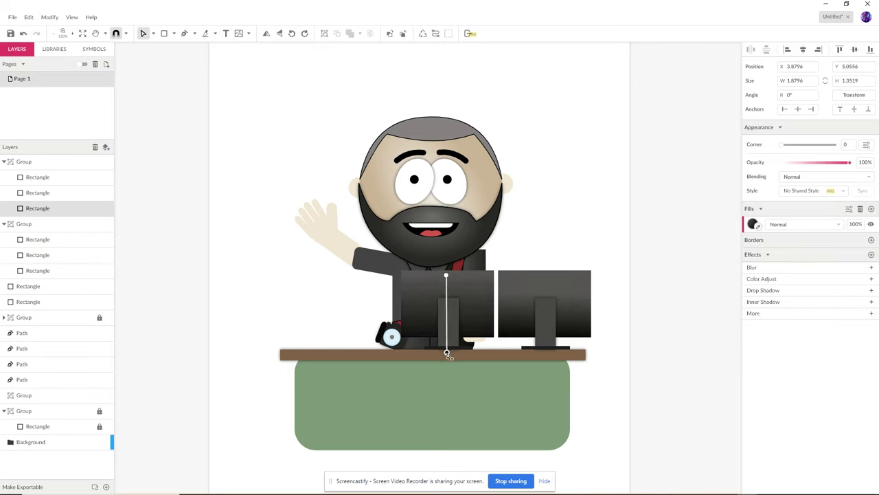
click(655, 291)
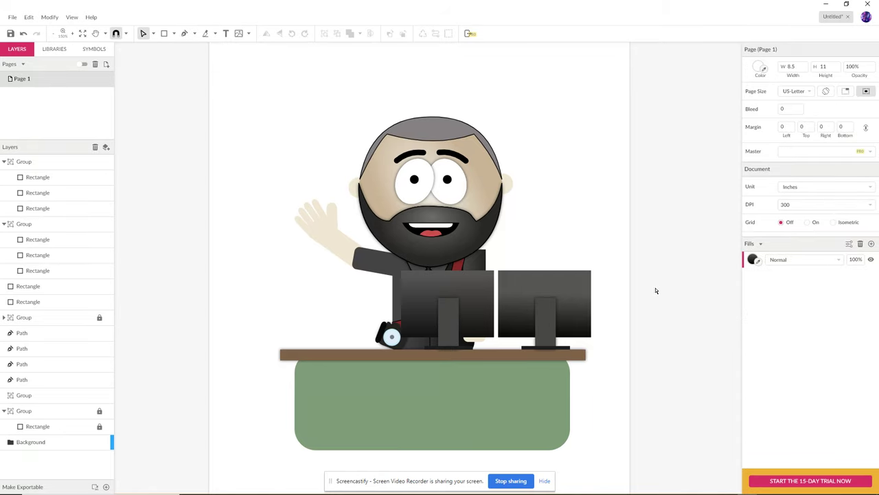
click(31, 445)
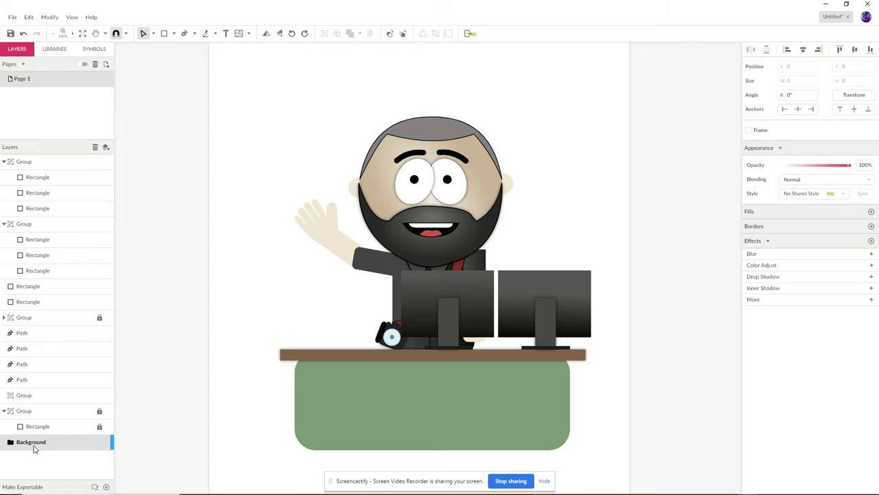
Draw a light grey #EBEBEB wall panel and copy a narrower one to the right
click(89, 443)
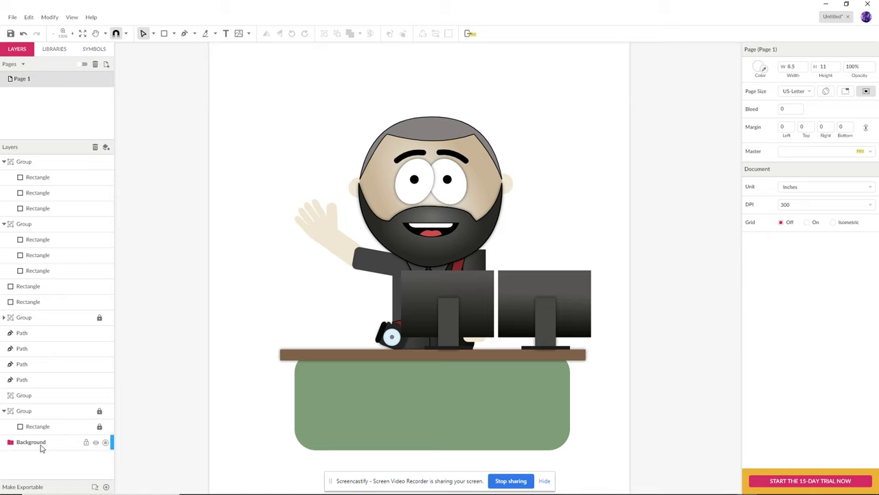
click(39, 447)
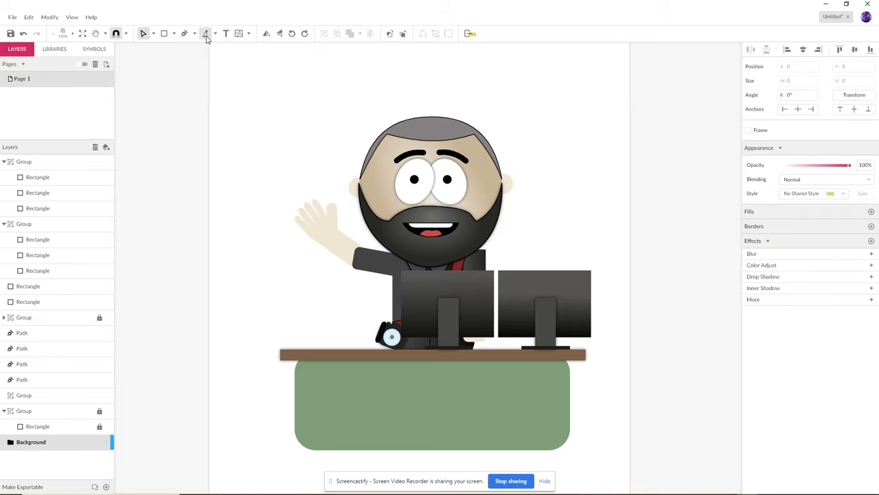
click(164, 34)
mouse_move(210, 102)
mouse_down()
mouse_move(363, 157)
mouse_move(447, 294)
mouse_move(449, 336)
mouse_move(456, 333)
mouse_up()
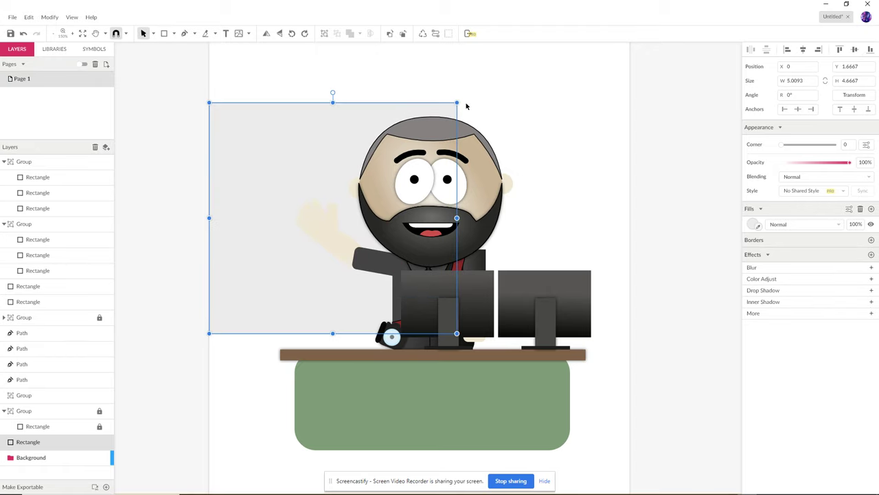
drag(307, 154, 560, 151)
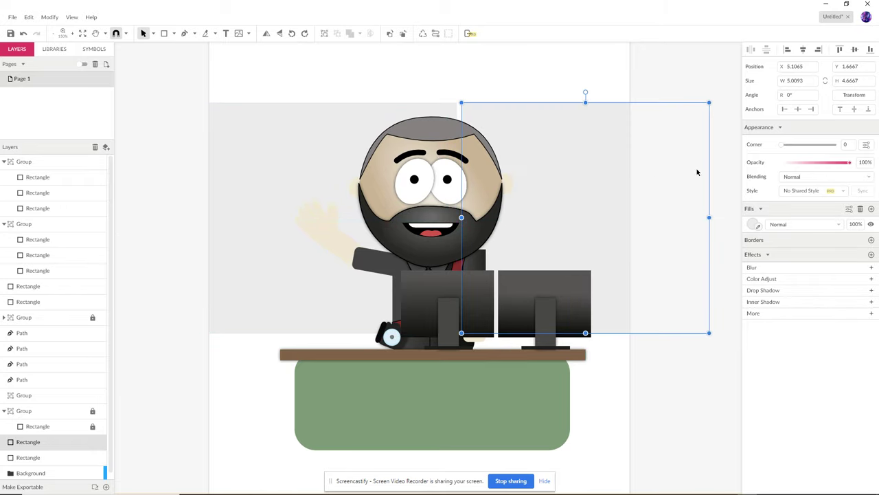
drag(698, 217, 630, 219)
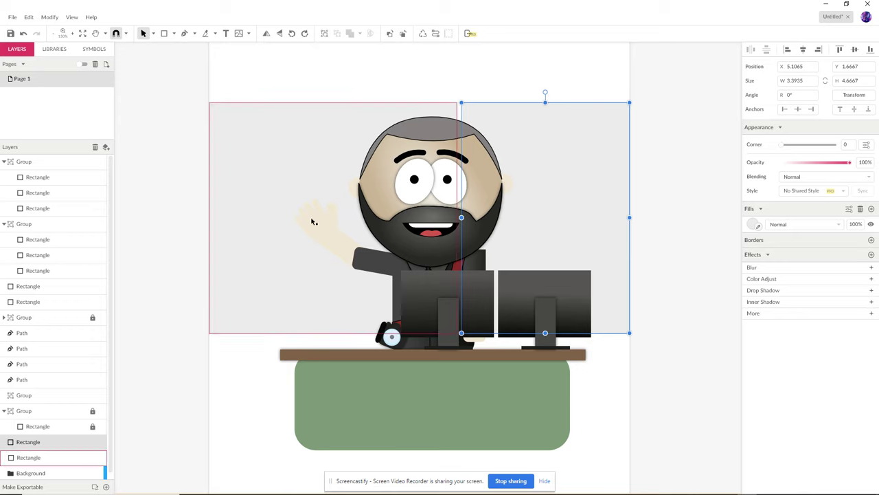
Turn the left panel into a thin black strip along its bottom edge
click(283, 219)
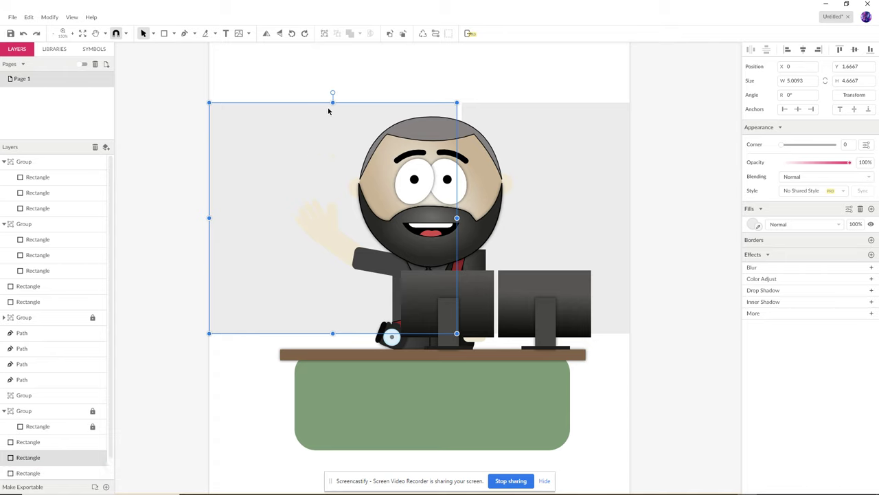
drag(332, 99, 332, 329)
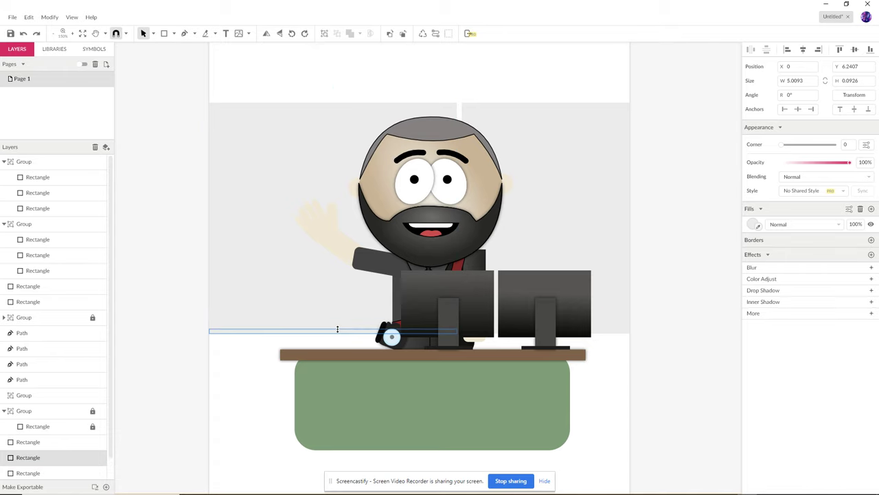
click(753, 225)
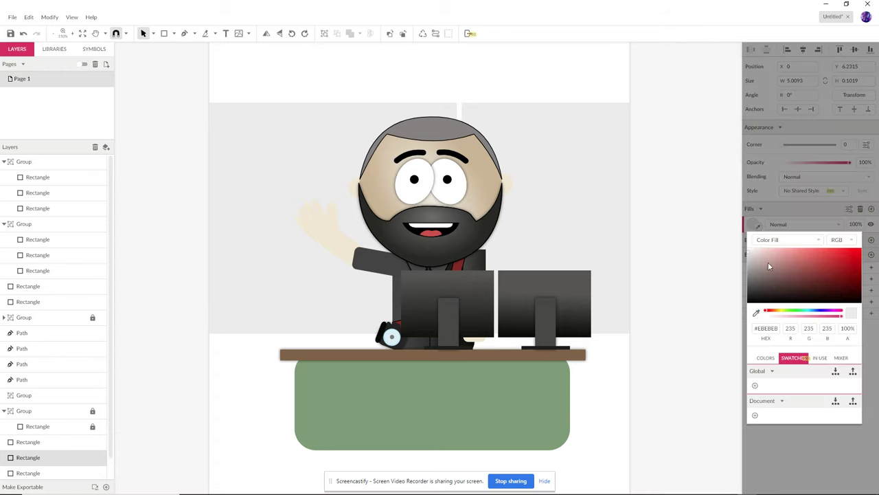
click(633, 88)
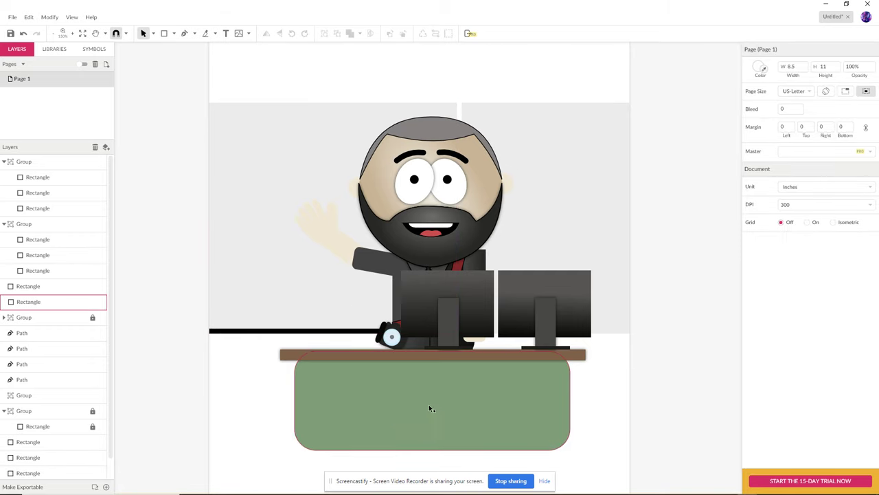
scroll(605, 329, down, 1)
drag(605, 329, 607, 372)
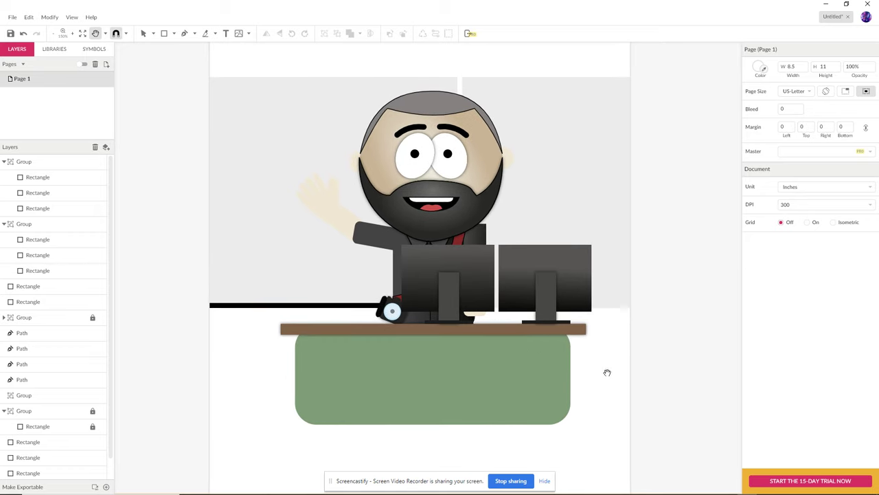
drag(496, 265, 493, 298)
key(v)
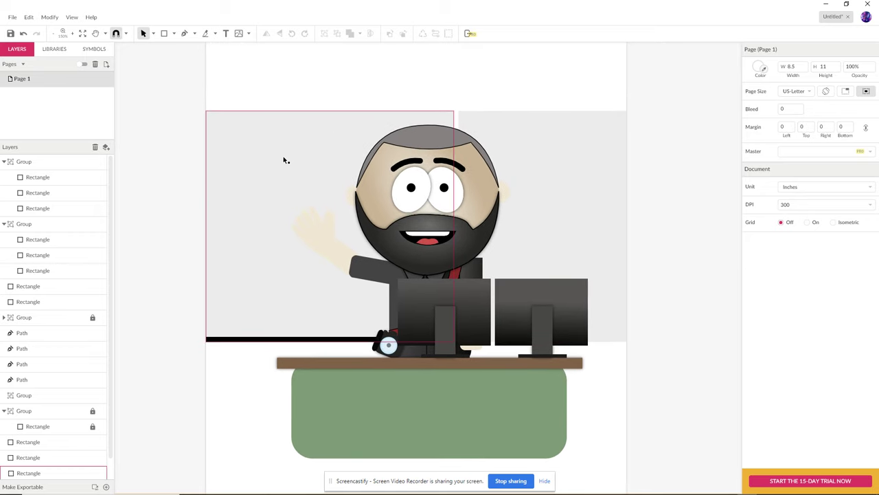
Add an Alex Brush text box on the upper-left wall reading 'Welcome to Mr. Roper's Room'
click(225, 33)
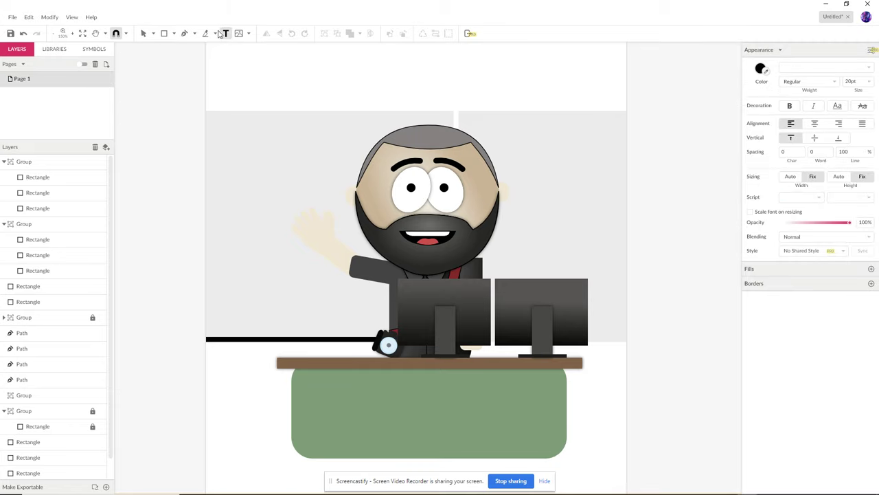
click(864, 72)
scroll(769, 130, down, 5)
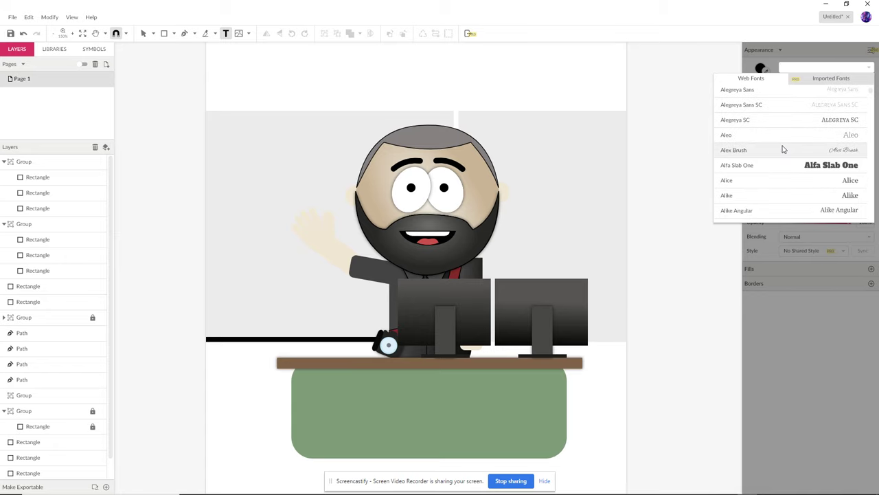
click(800, 150)
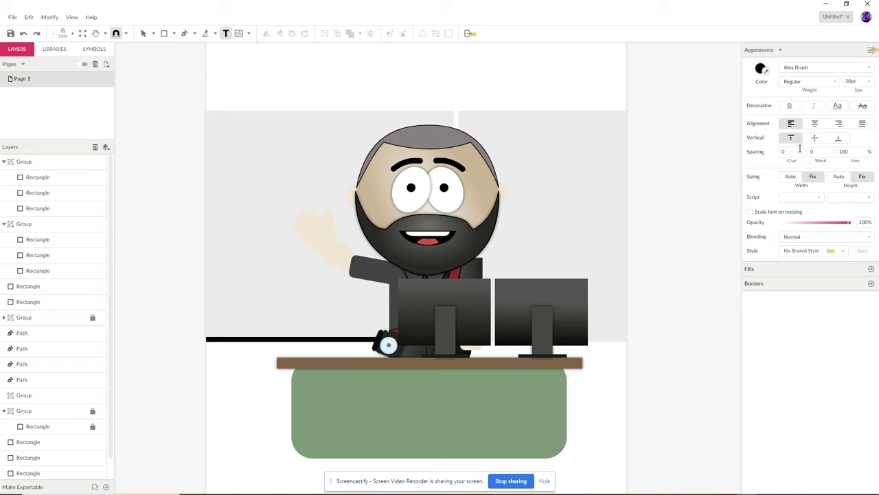
click(231, 165)
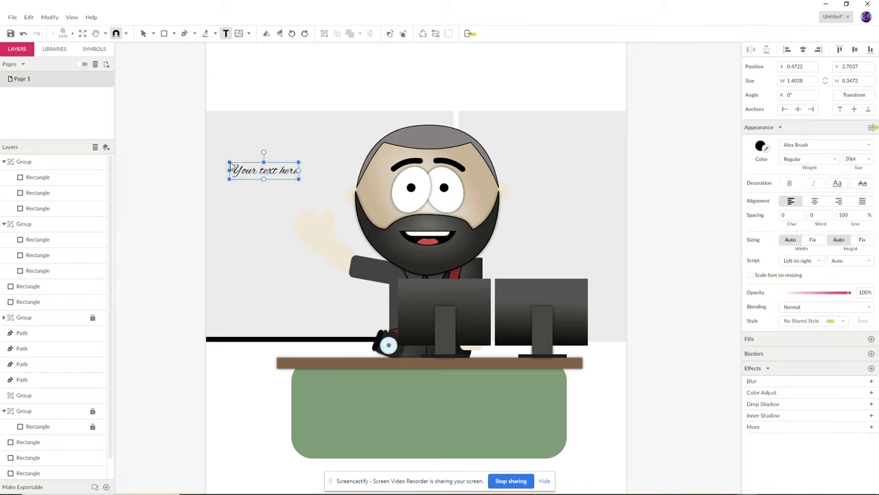
text(We)
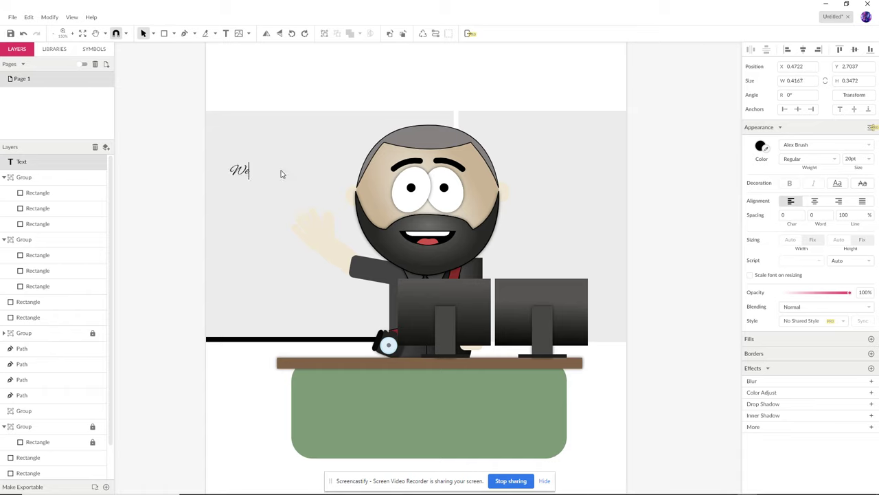
text(lcome to Mr. Roper)
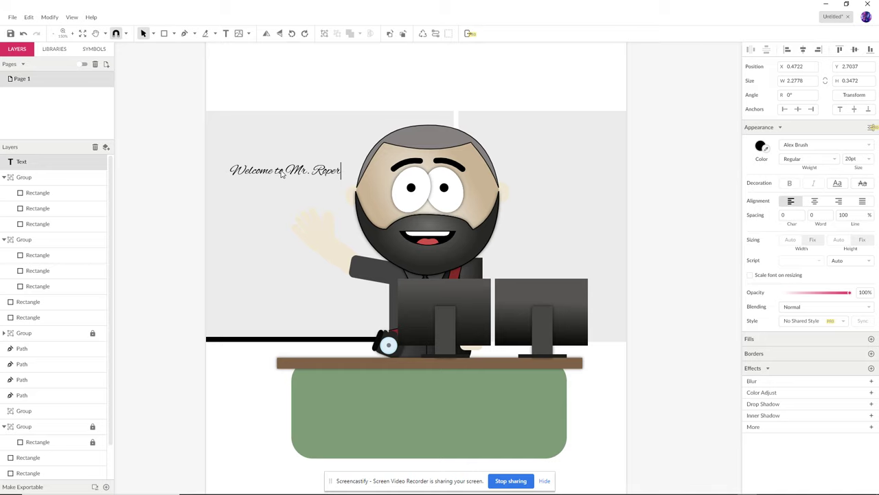
text('s Room)
Break the text onto three lines before 'Mr.' and 'Room', then enlarge the box and move it top-left
click(289, 174)
key(Return)
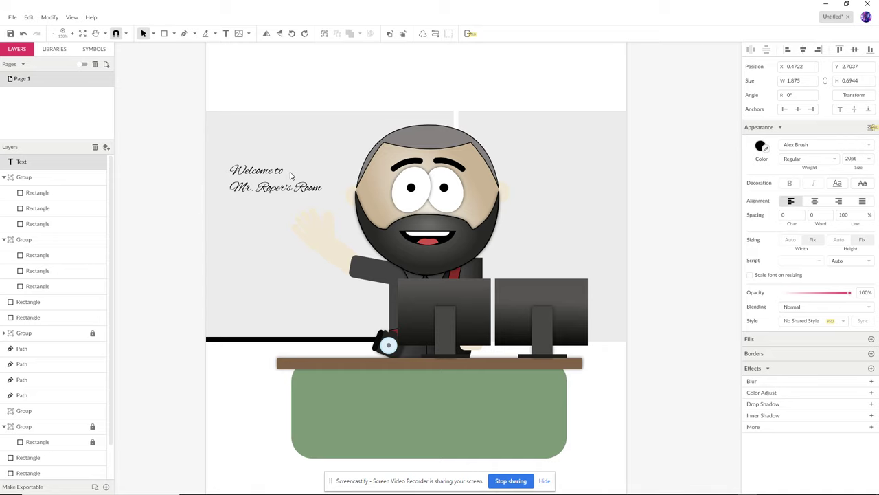
click(295, 188)
key(Return)
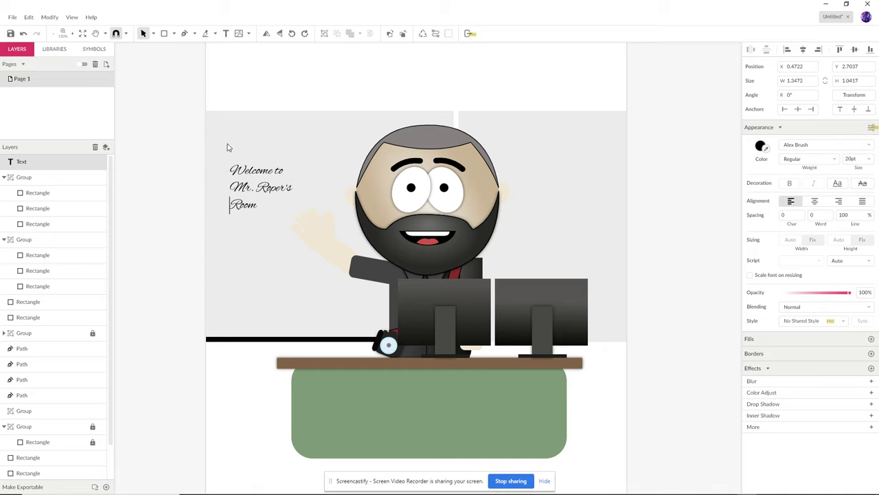
key(Escape)
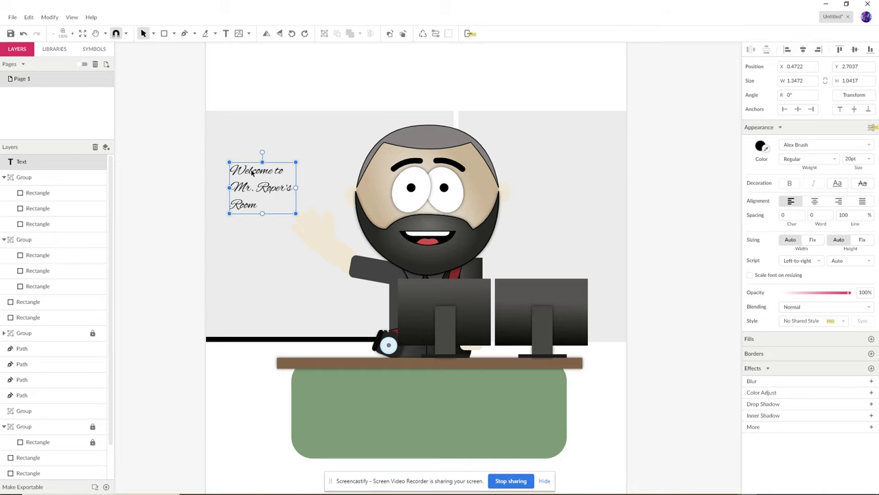
drag(295, 214, 354, 258)
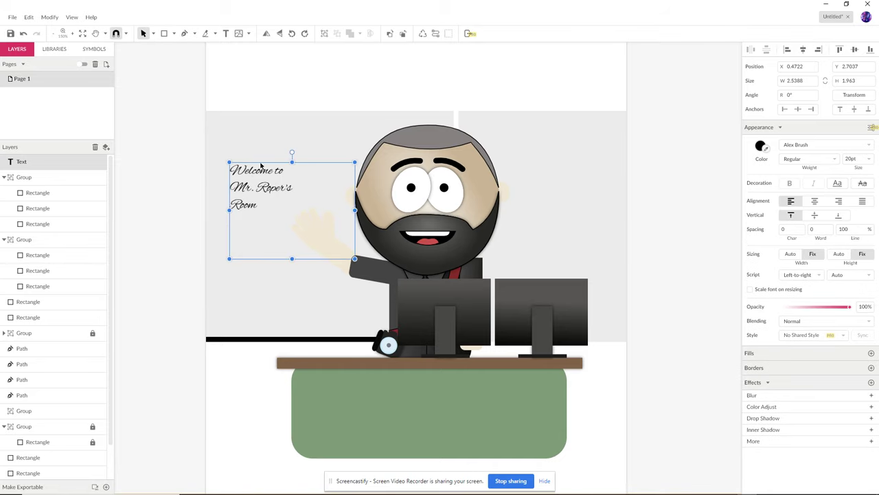
drag(261, 166, 252, 141)
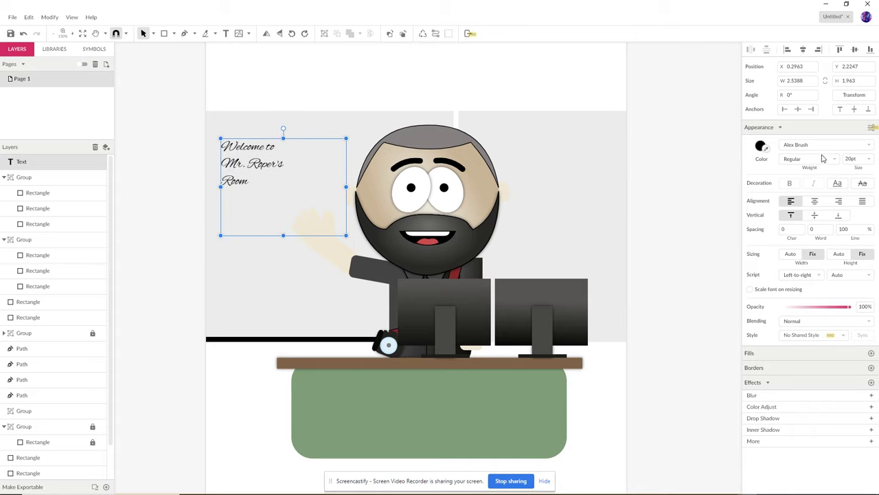
Try 60 pt and 48 pt, then settle on a 36 pt welcome text size
click(869, 159)
scroll(869, 227, down, 5)
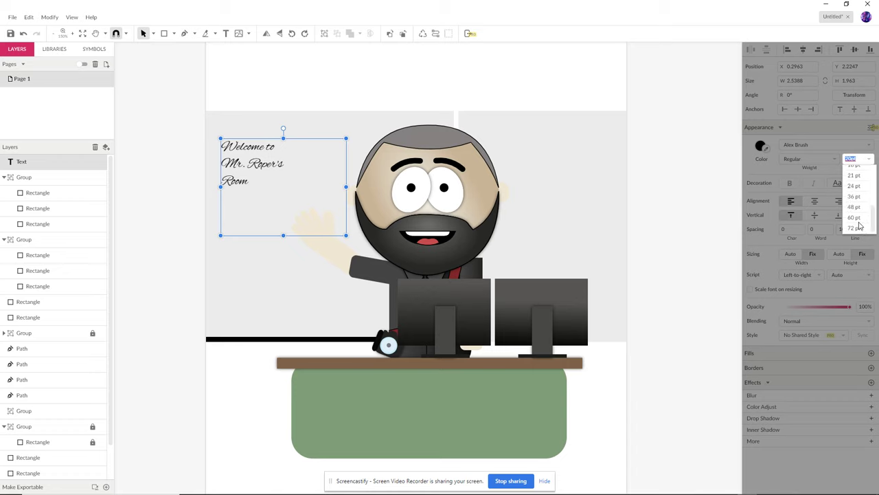
click(858, 219)
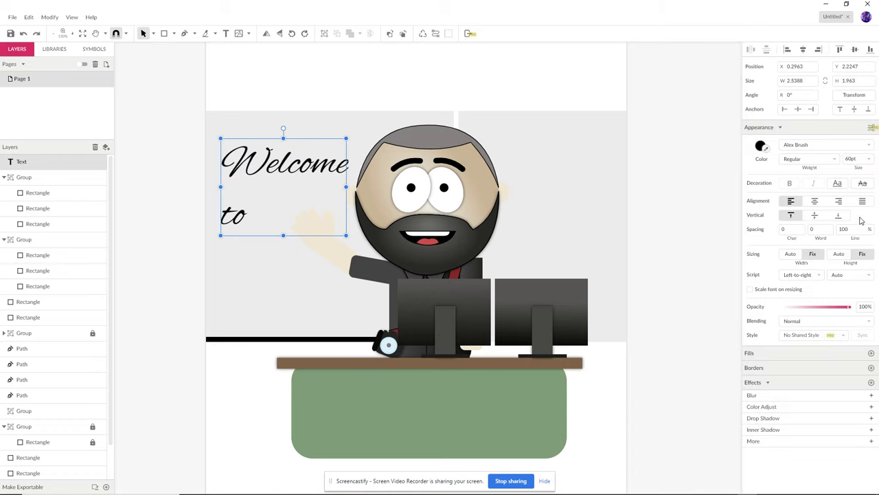
click(871, 159)
scroll(866, 223, down, 5)
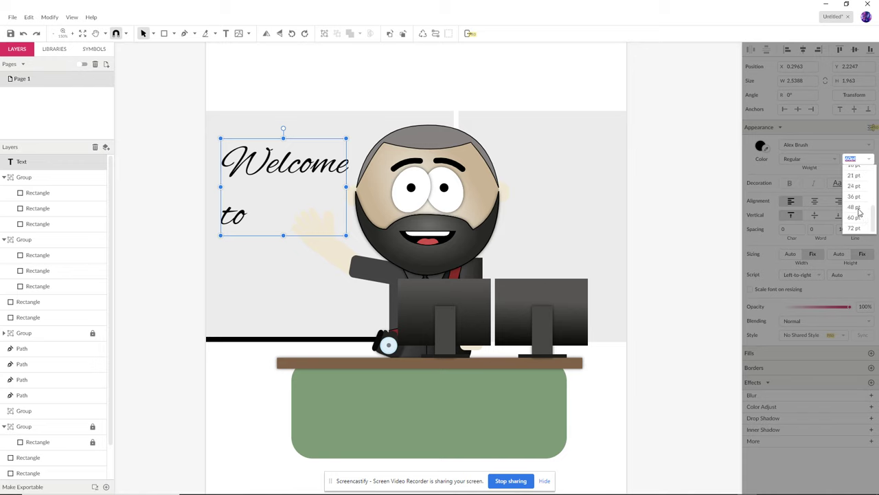
click(864, 213)
click(872, 160)
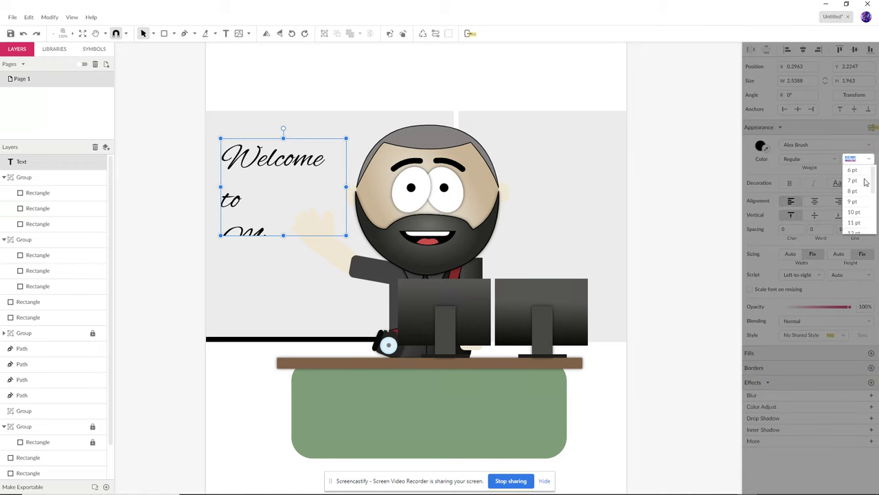
scroll(863, 224, down, 5)
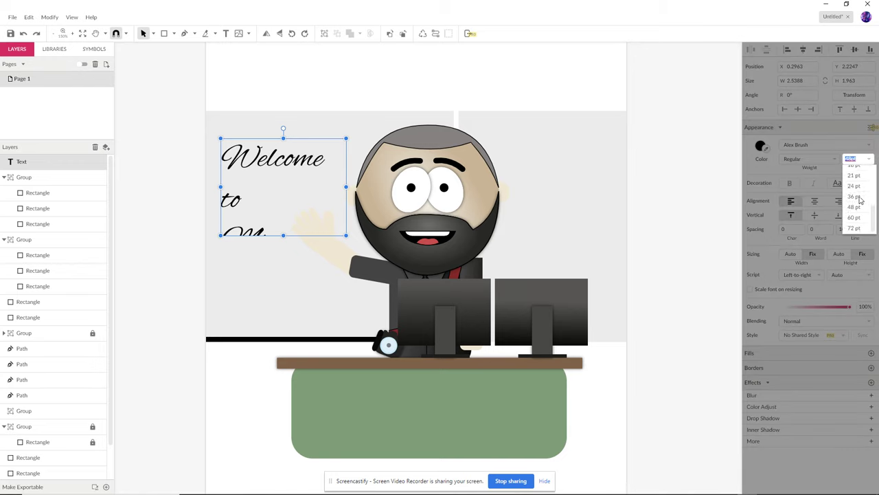
click(858, 197)
click(452, 90)
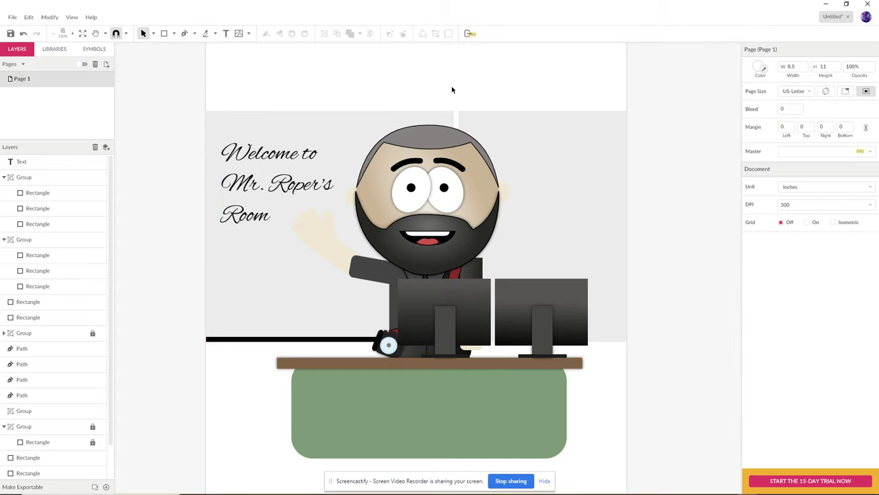
Draw a large rectangle over the page and fill it with brown #887D60
click(163, 33)
key(ctrl+minus)
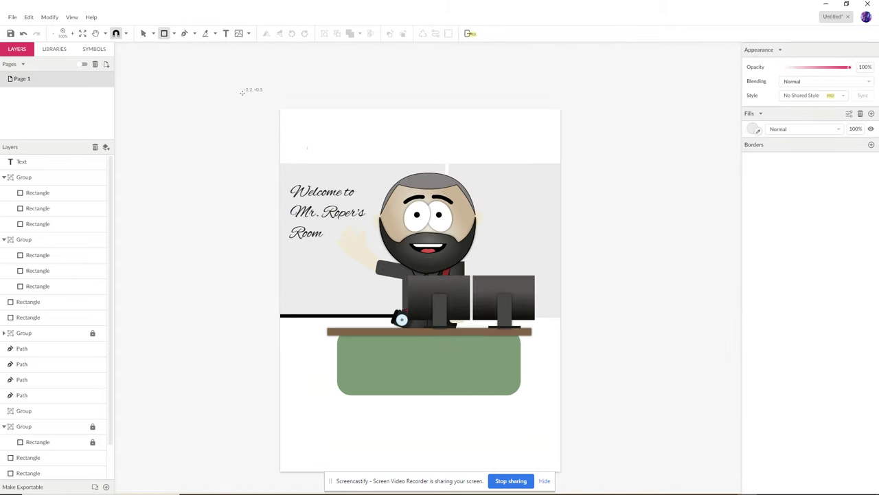
drag(281, 108, 561, 419)
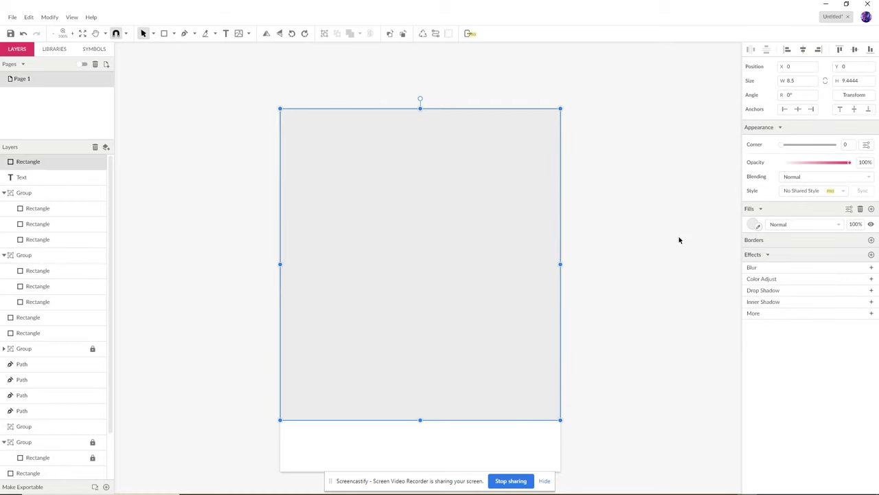
click(753, 224)
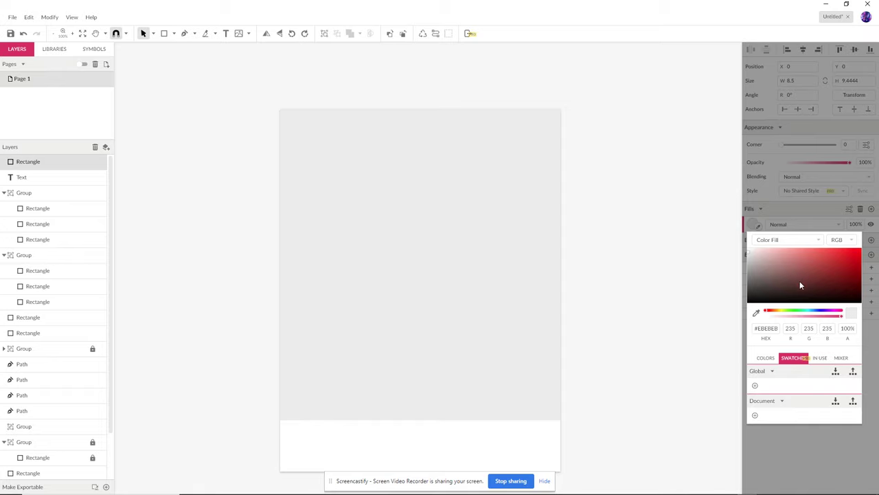
drag(788, 312, 772, 313)
click(775, 274)
drag(775, 275, 780, 273)
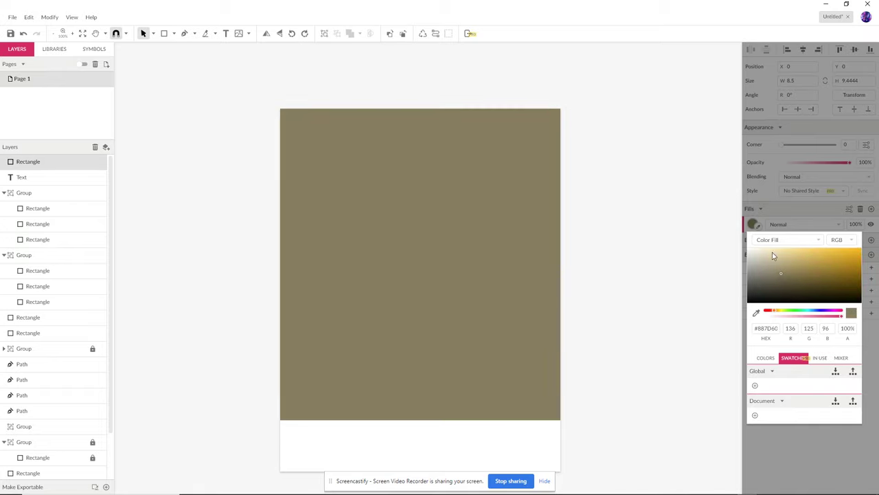
click(148, 36)
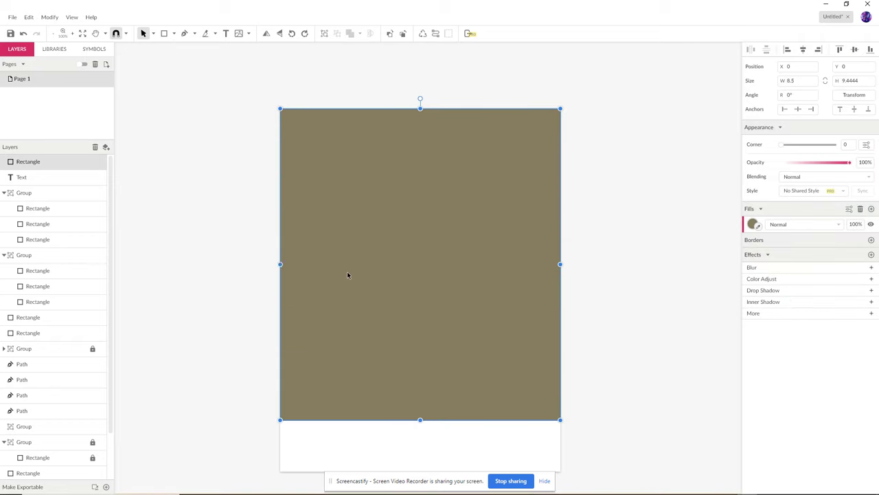
Send the brown rectangle behind everything else in the scene
scroll(347, 275, down, 3)
scroll(399, 274, up, 2)
right_click(420, 282)
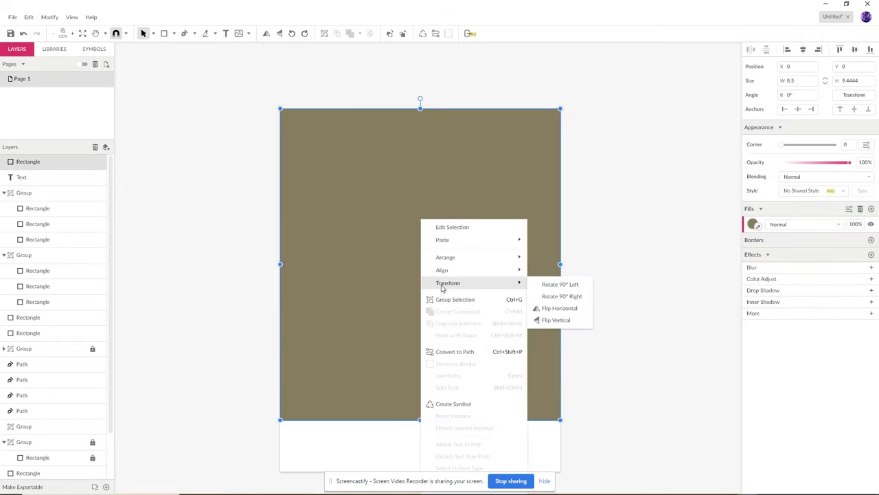
mouse_move(440, 257)
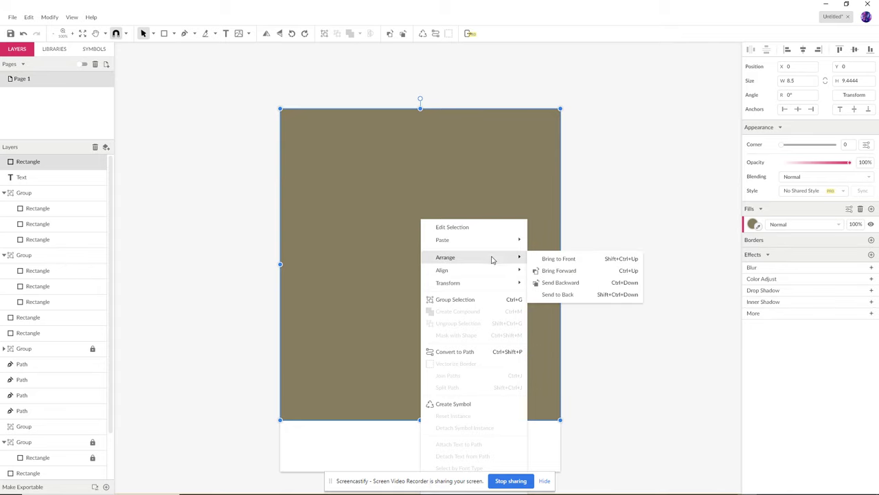
click(555, 295)
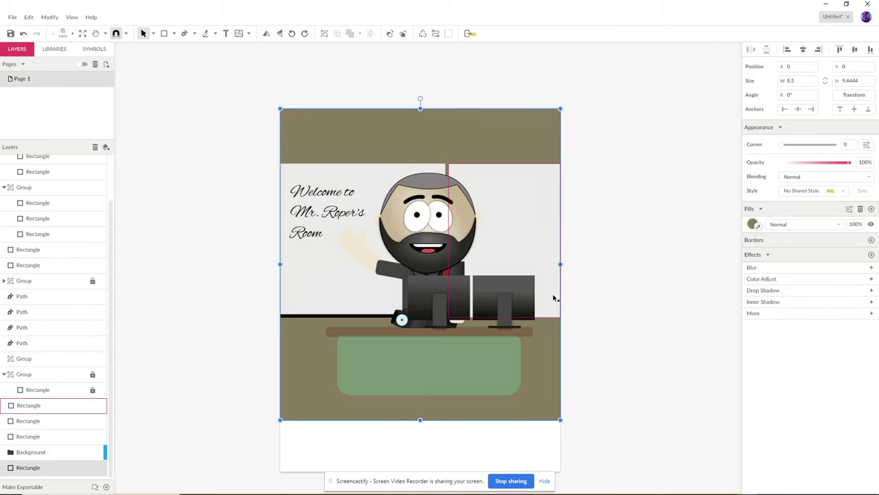
click(587, 199)
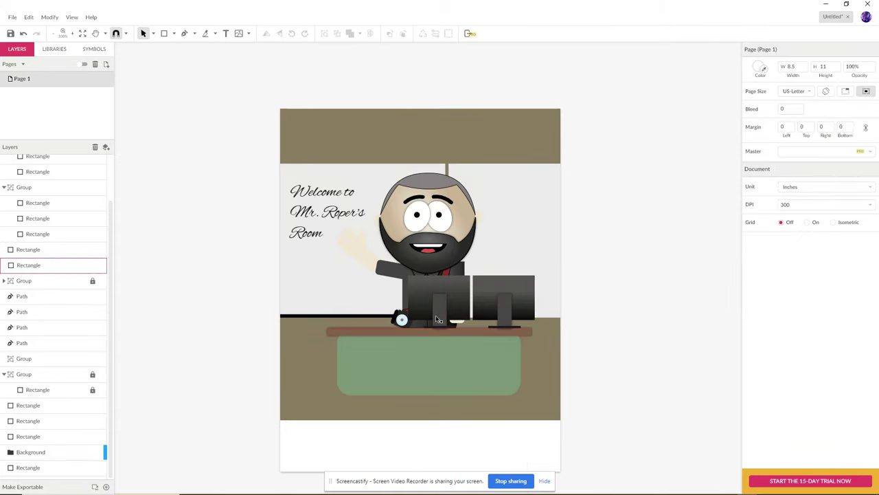
Draw a white-filled circle on the brown upper wall
click(173, 34)
click(193, 71)
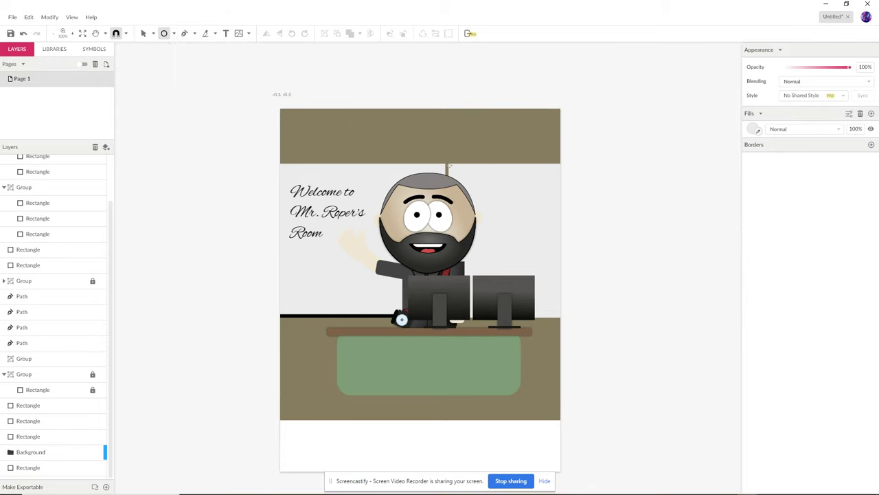
drag(351, 133, 373, 157)
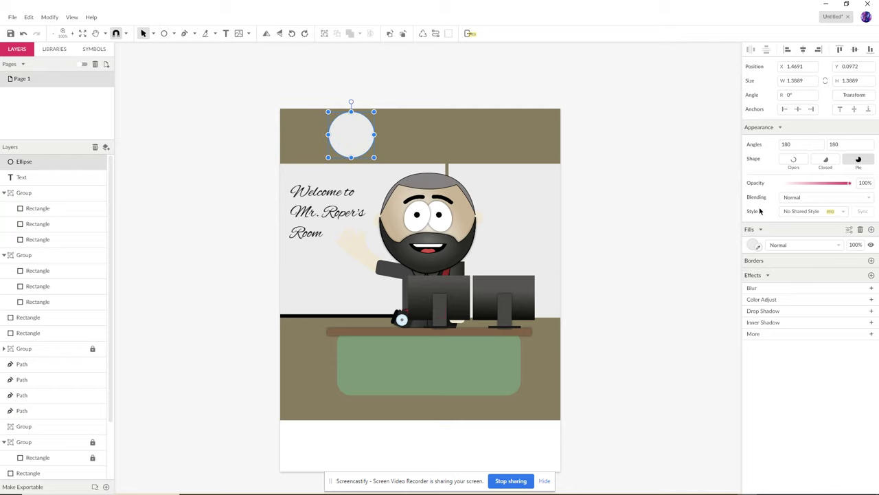
click(753, 246)
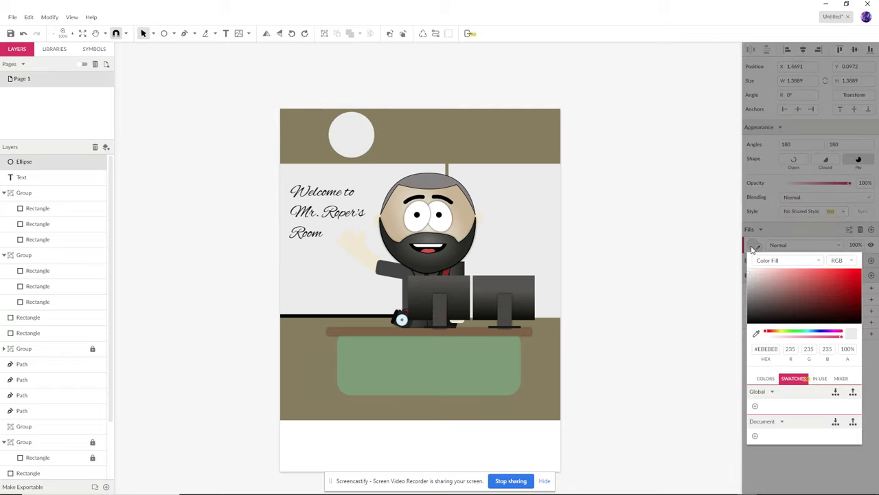
drag(756, 283, 740, 258)
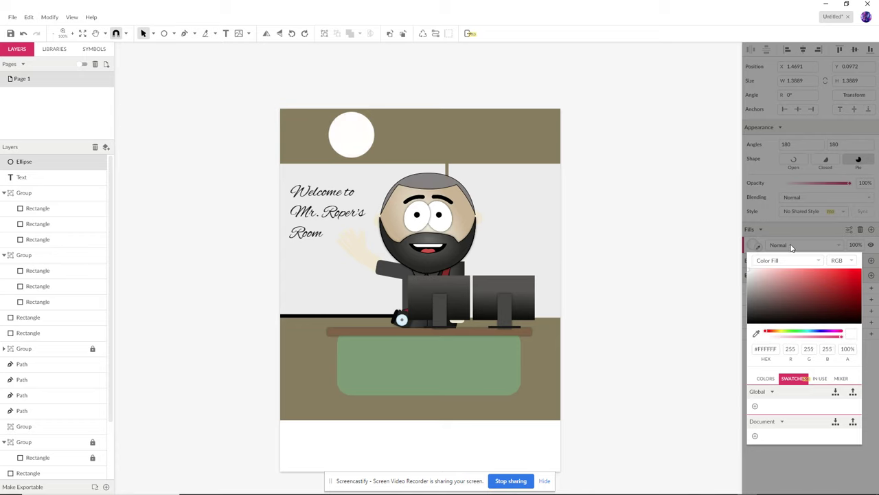
click(806, 231)
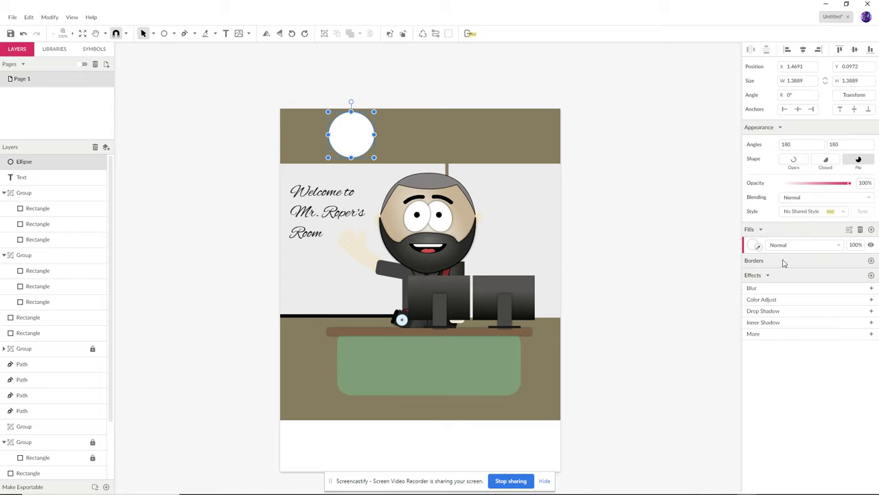
Give the circle a black outline and zoom in on the clock
click(871, 260)
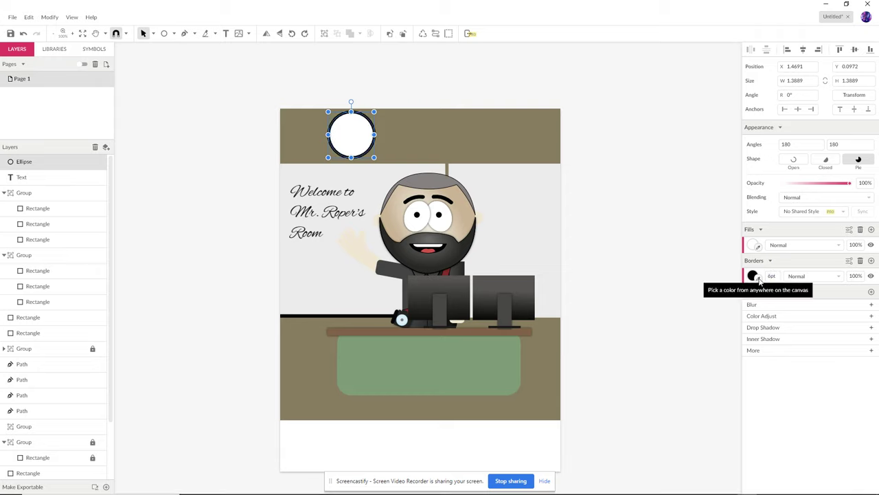
click(544, 95)
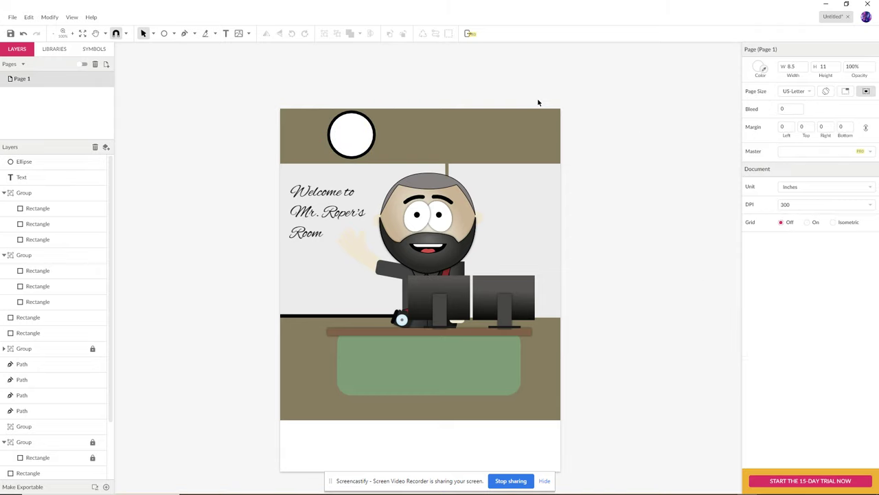
key(ctrl+plus)
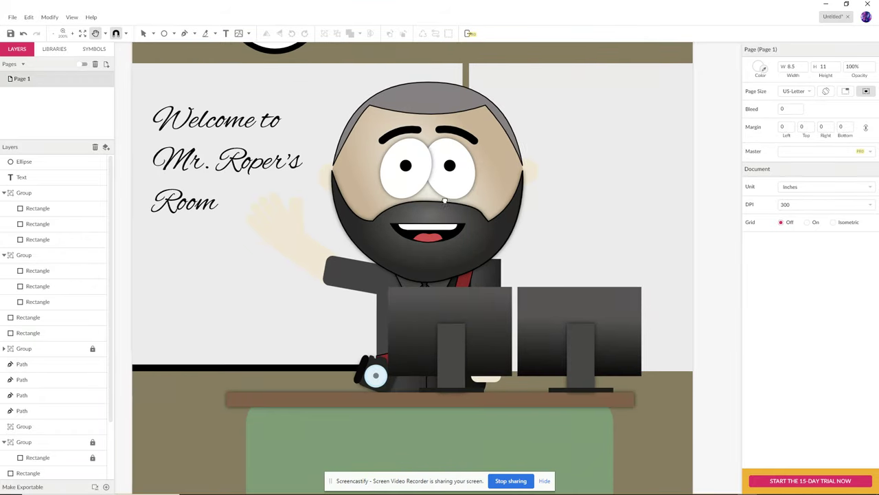
drag(531, 101, 636, 259)
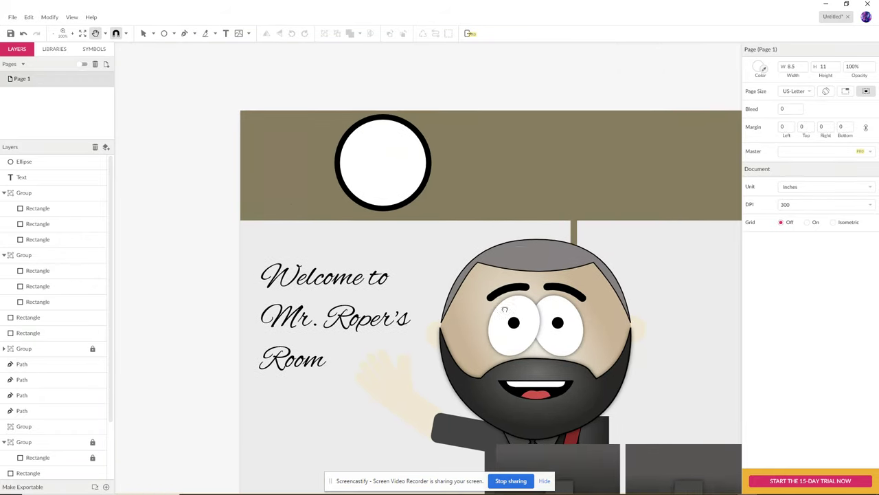
click(185, 33)
Draw a 6 pt clock hand from the centre pointing up
click(378, 169)
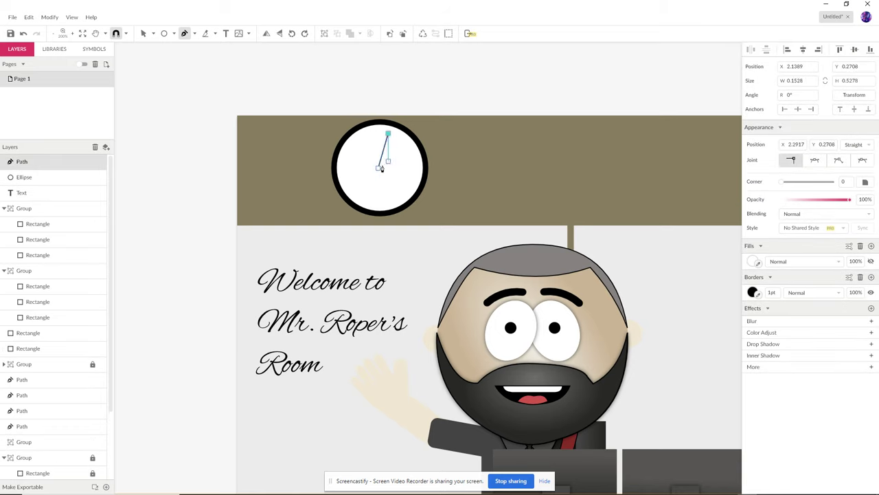
click(388, 133)
key(Escape)
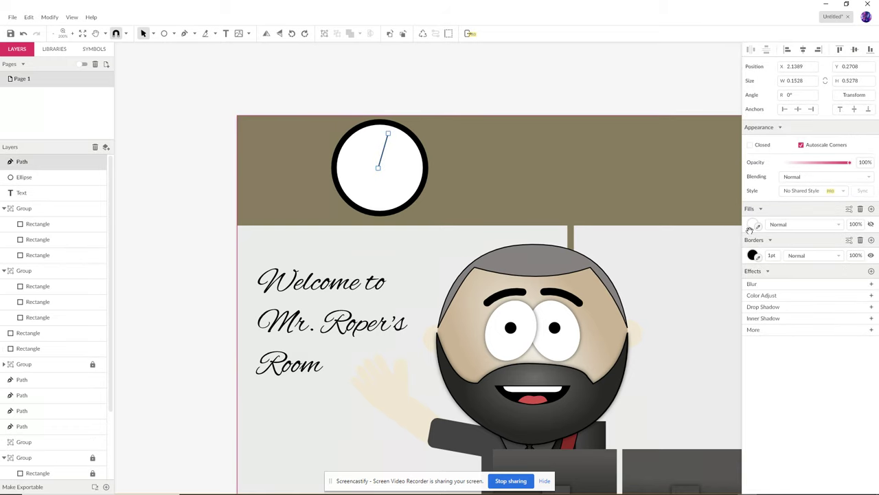
click(767, 255)
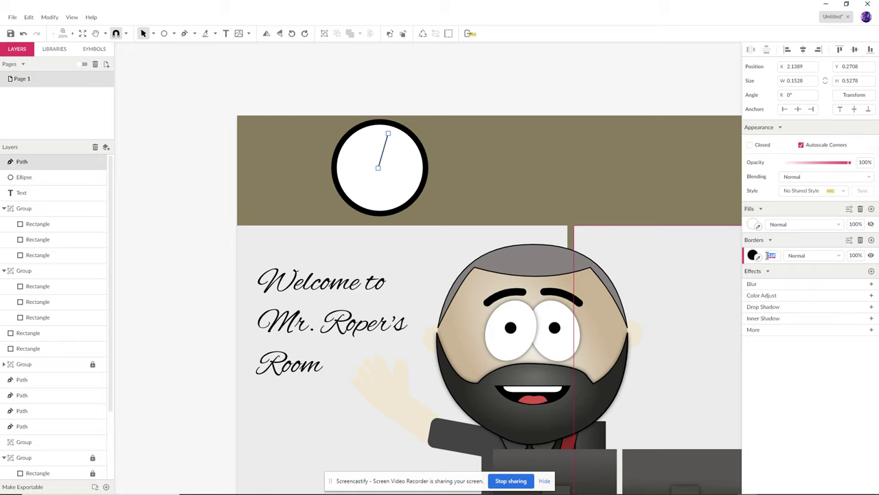
text(6)
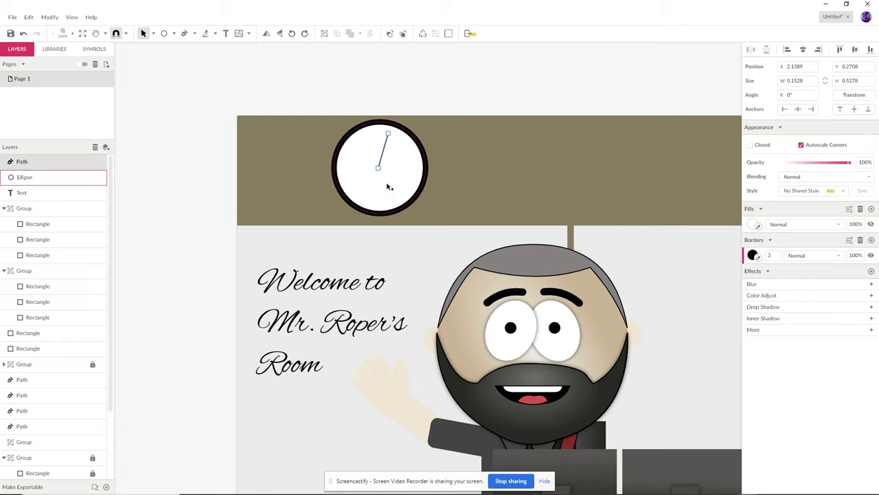
click(378, 177)
Draw a second clock hand from the centre pointing right
click(184, 33)
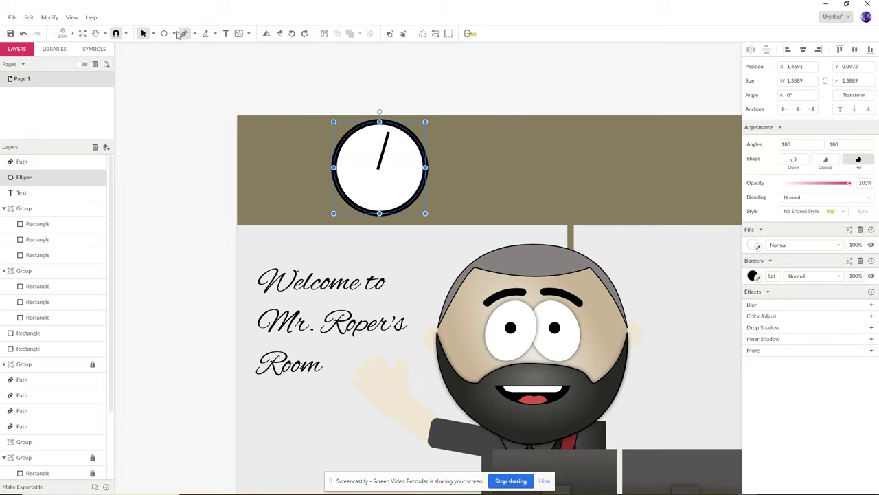
click(378, 168)
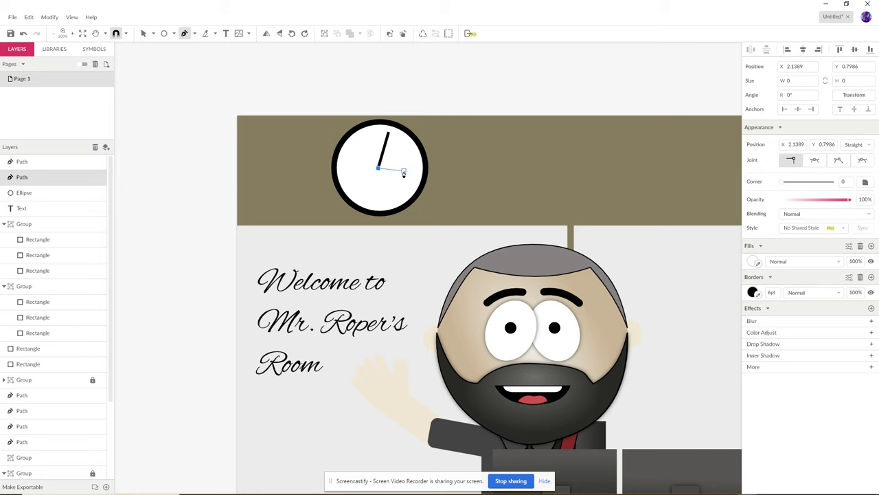
click(404, 171)
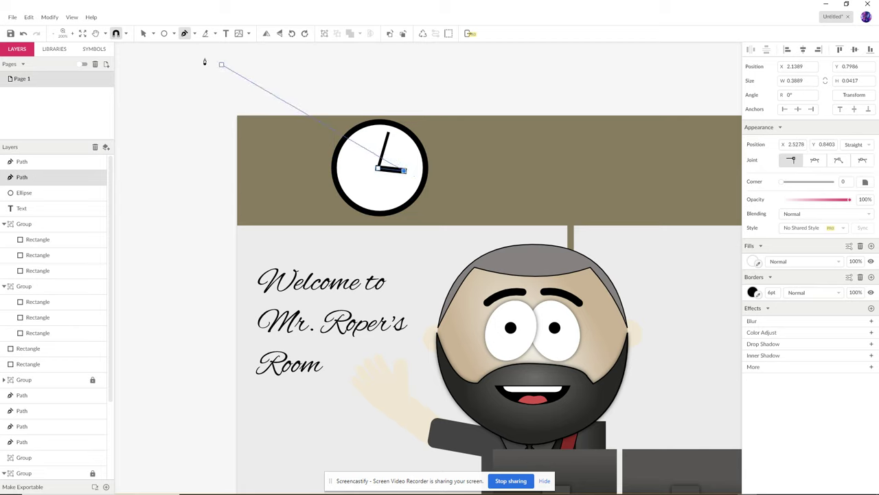
click(143, 34)
click(508, 94)
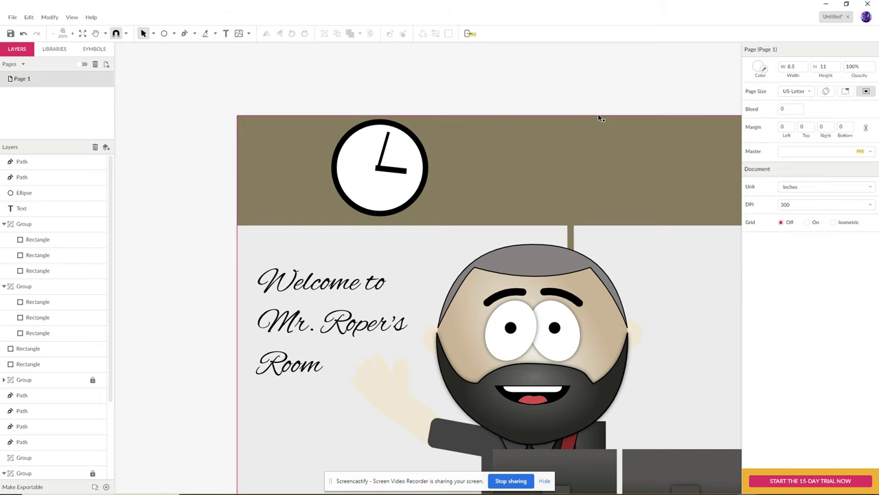
key(ctrl+minus)
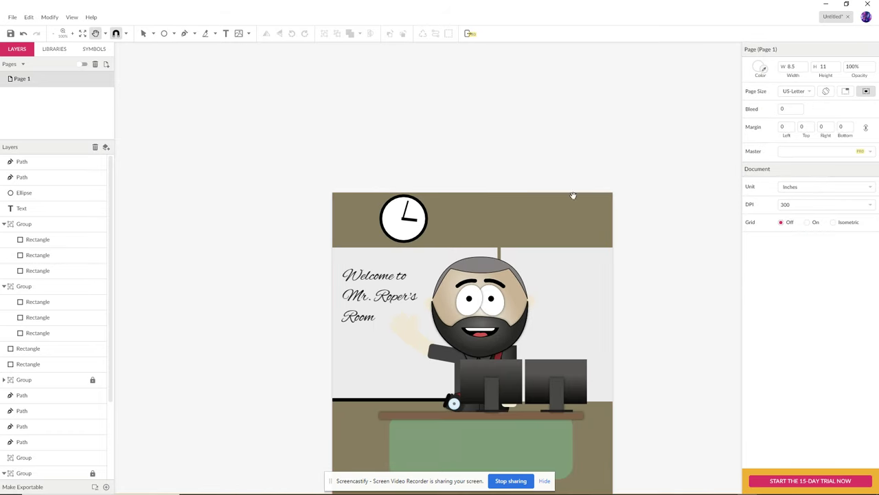
scroll(579, 181, down, 2)
drag(580, 181, 560, 229)
key(ctrl+plus)
key(space)
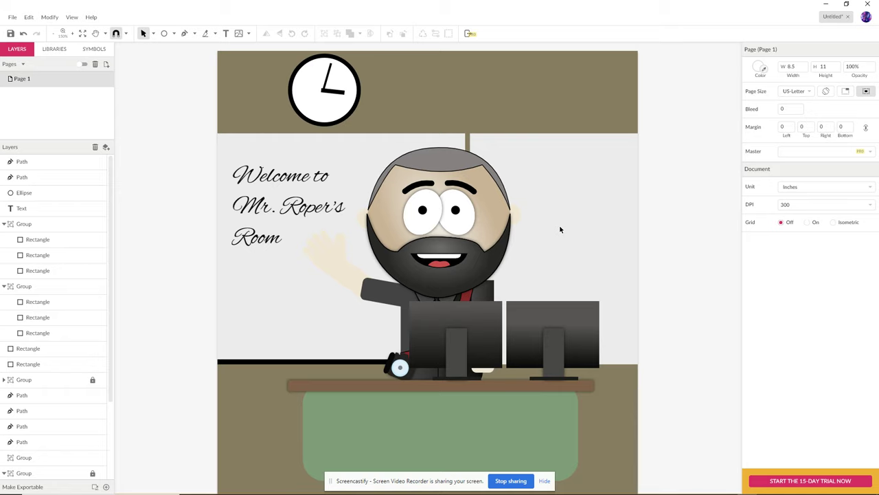
click(570, 323)
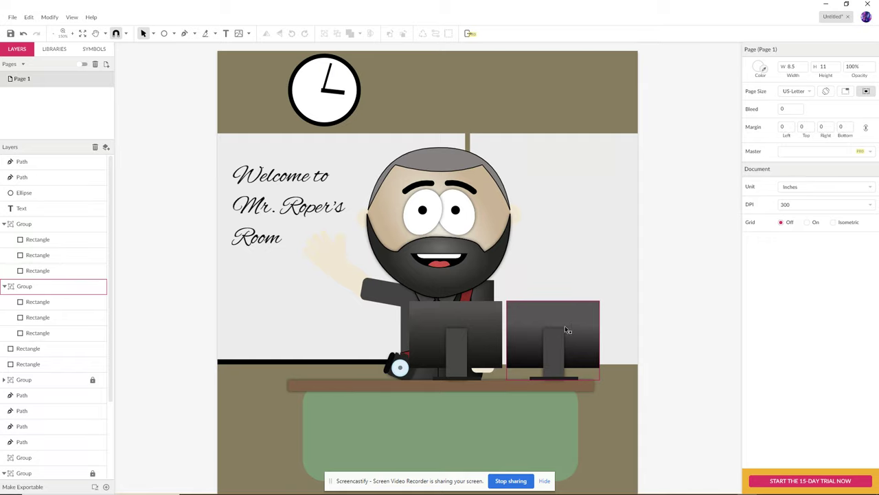